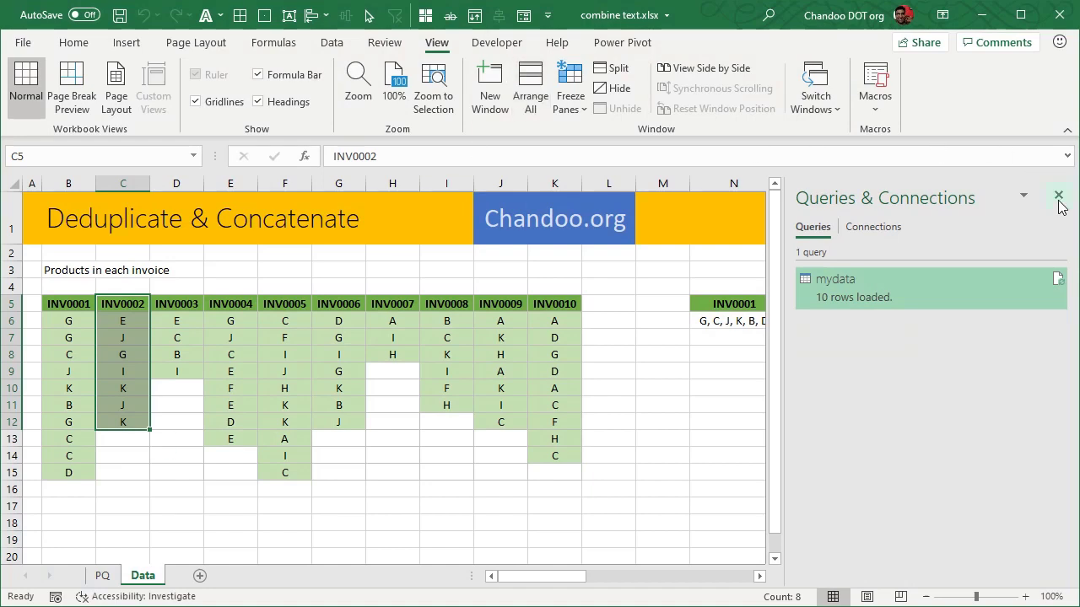
Close the Queries & Connections pane and collapse the ribbon to show more of the sheet.
{"action": "left_click", "coordinate": [1058, 198]}
{"action": "left_click", "coordinate": [848, 450]}
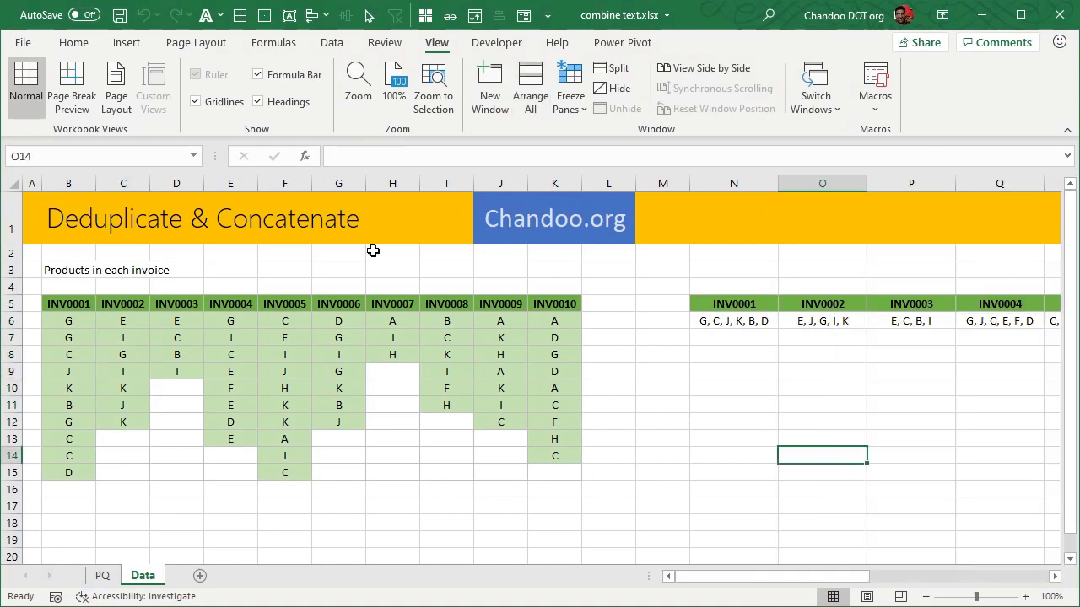
{"action": "double_click", "coordinate": [85, 43]}
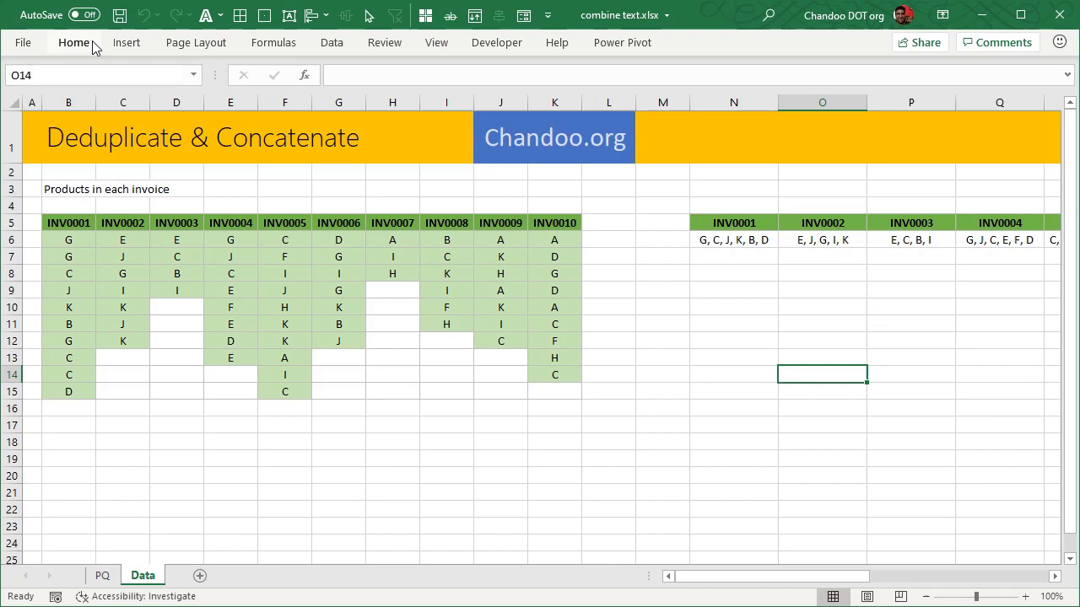
{"action": "left_click", "coordinate": [714, 334]}
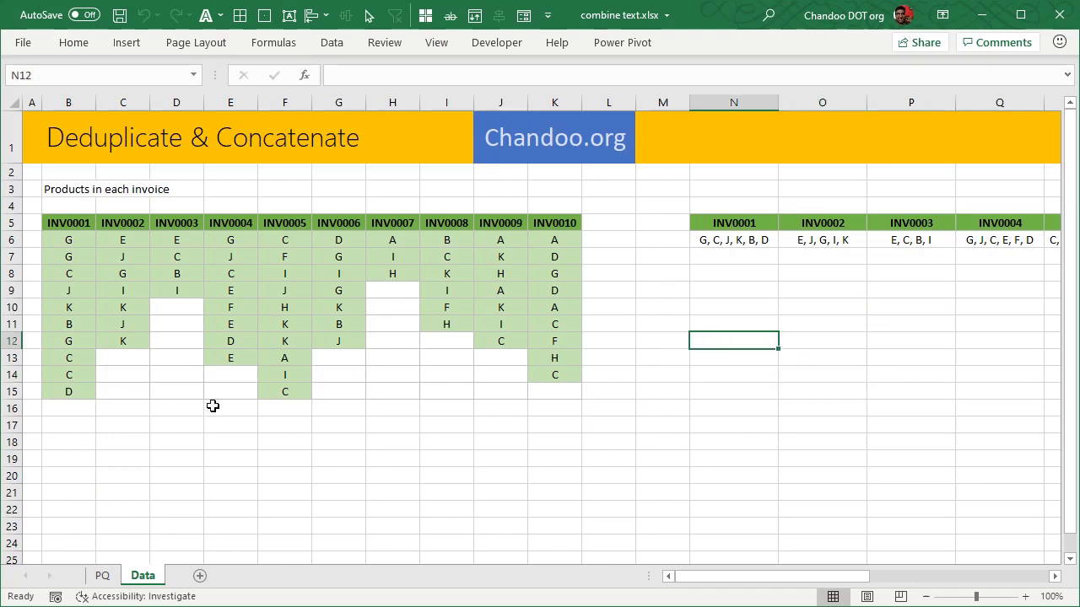
Check that N6's =TEXTJOIN(", ",TRUE,UNIQUE(B6:B15)) reads INV0001's products in B6:B15.
{"action": "left_click_drag", "start_coordinate": [78, 224], "coordinate": [88, 396]}
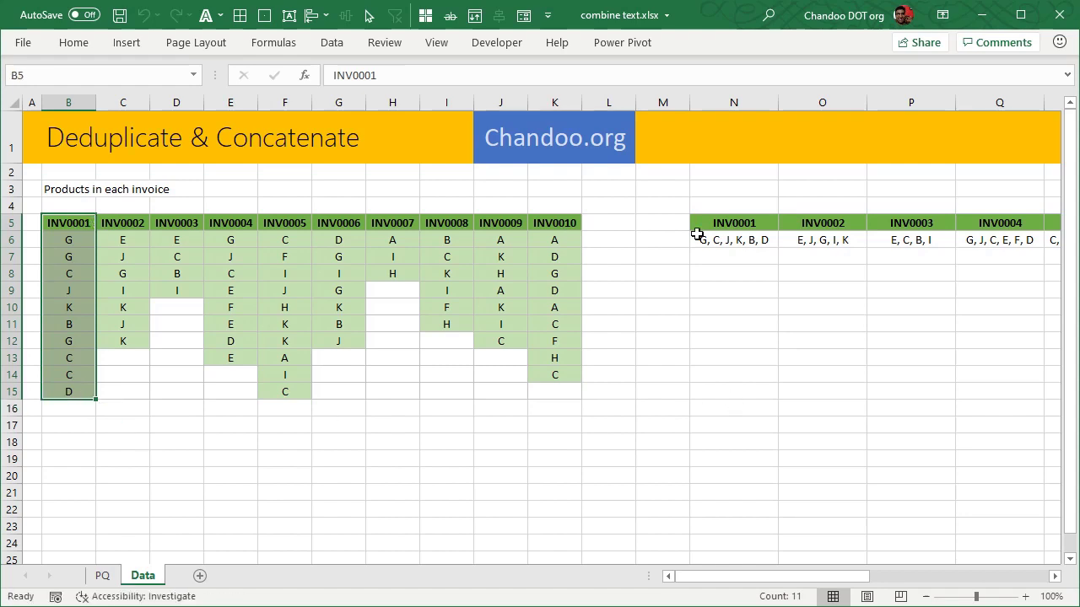
{"action": "left_click", "coordinate": [700, 239]}
{"action": "left_click_drag", "start_coordinate": [810, 578], "coordinate": [993, 579]}
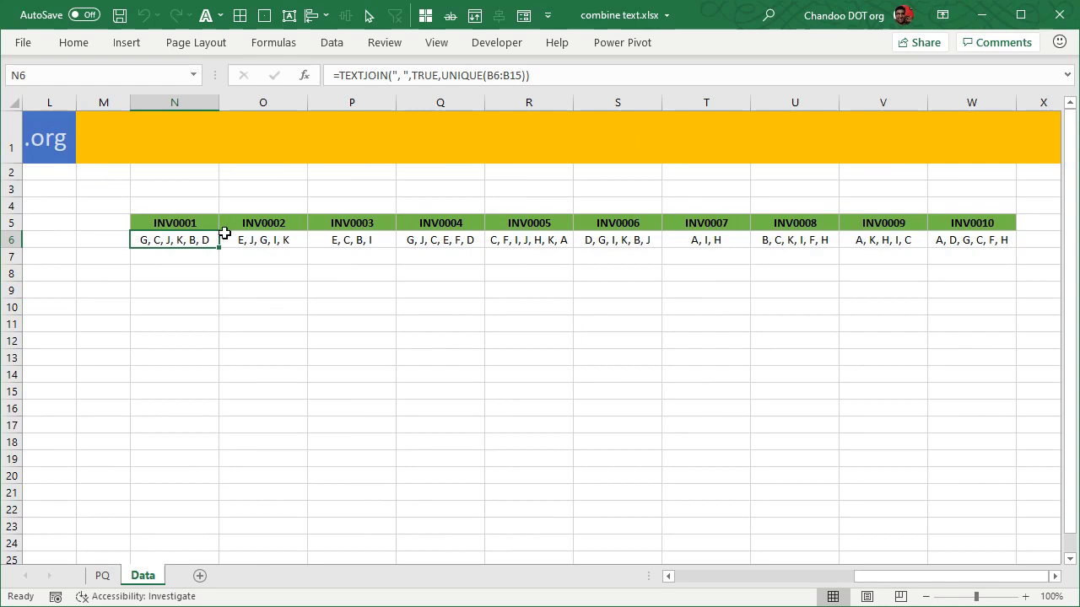
{"action": "left_click_drag", "start_coordinate": [868, 580], "coordinate": [620, 563]}
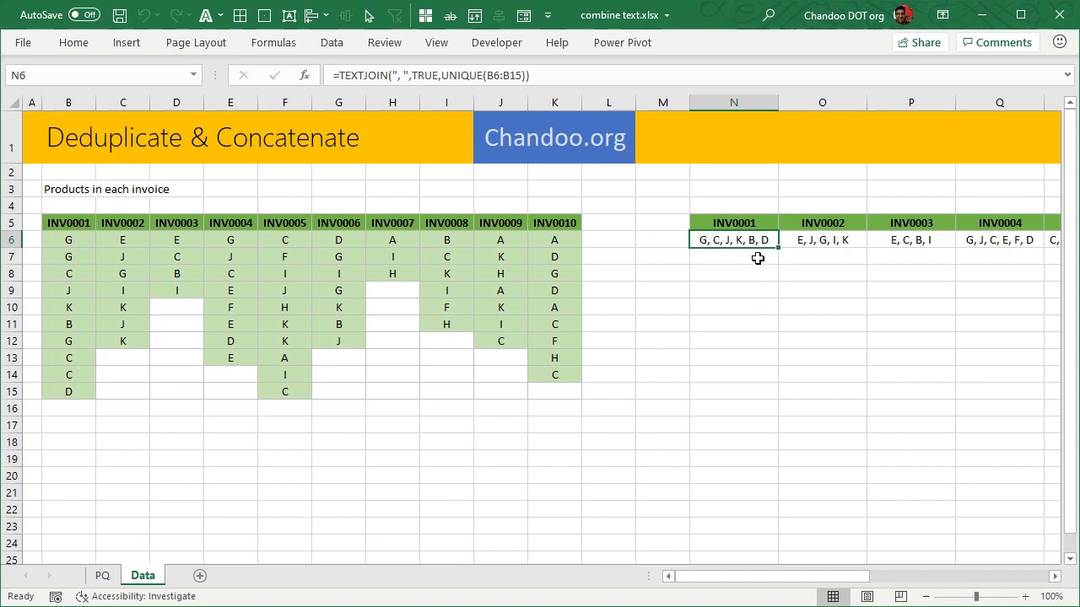
{"action": "key", "text": "F2"}
{"action": "key", "text": "Escape"}
{"action": "left_click_drag", "start_coordinate": [72, 222], "coordinate": [84, 393]}
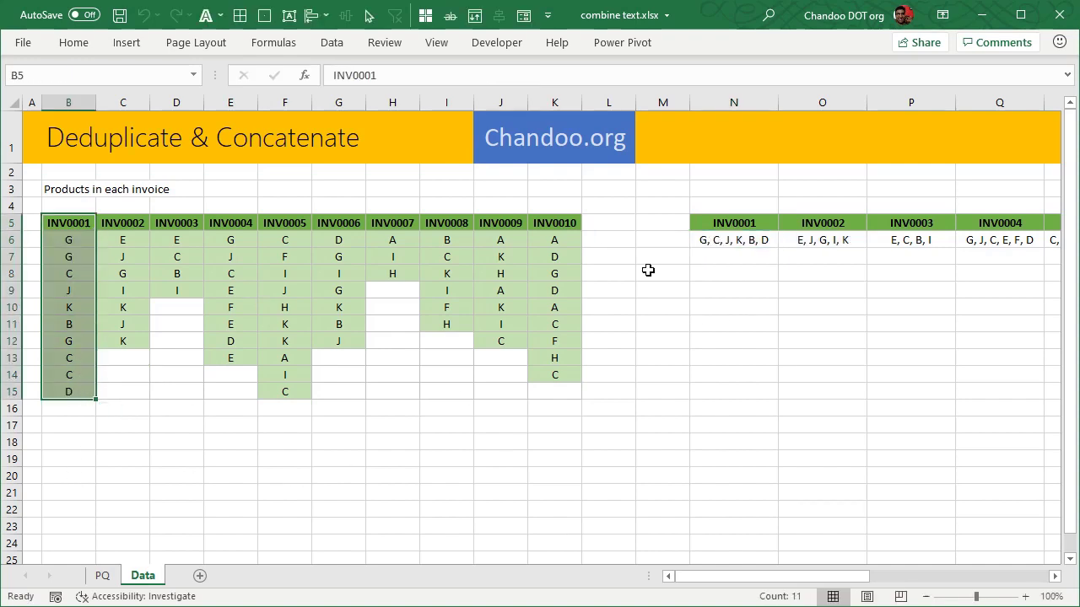
{"action": "left_click", "coordinate": [719, 236]}
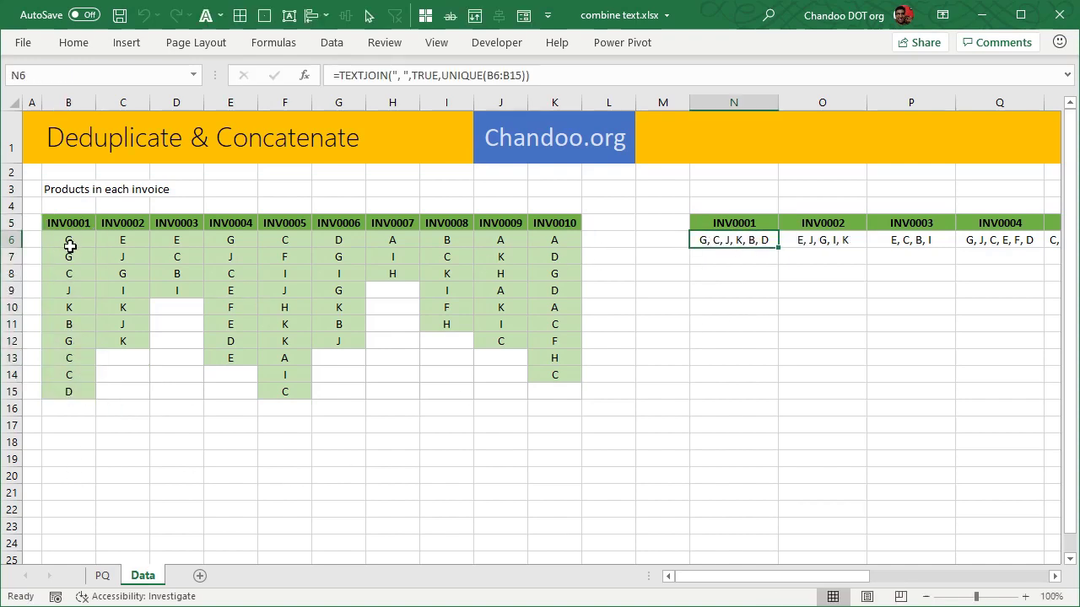
Enter =UNIQUE(B6:B15) in B20 to list INV0001's distinct products.
{"action": "left_click", "coordinate": [80, 491]}
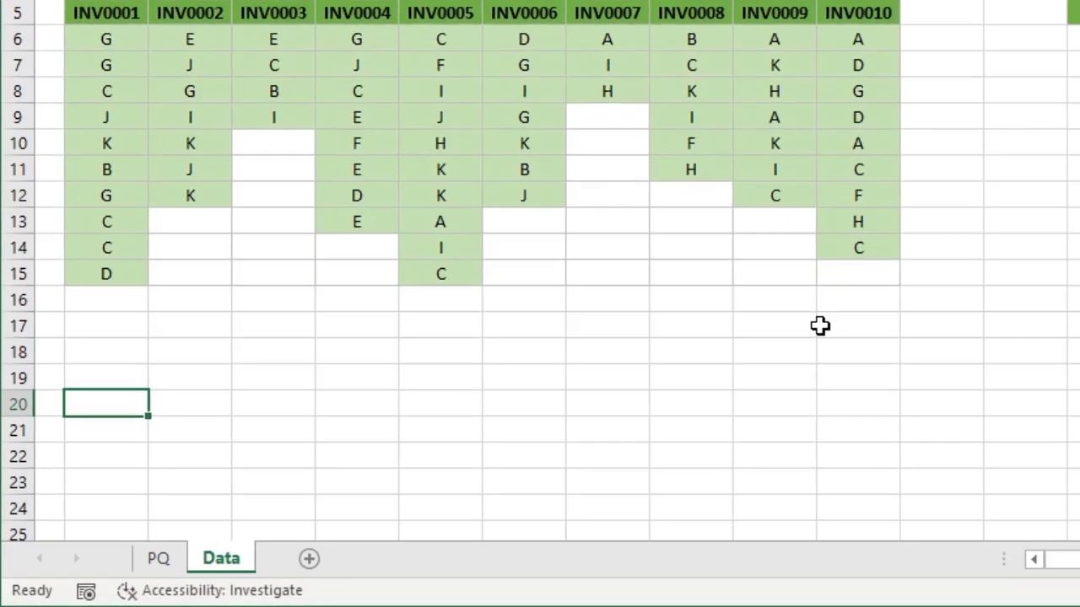
{"action": "type", "text": "="}
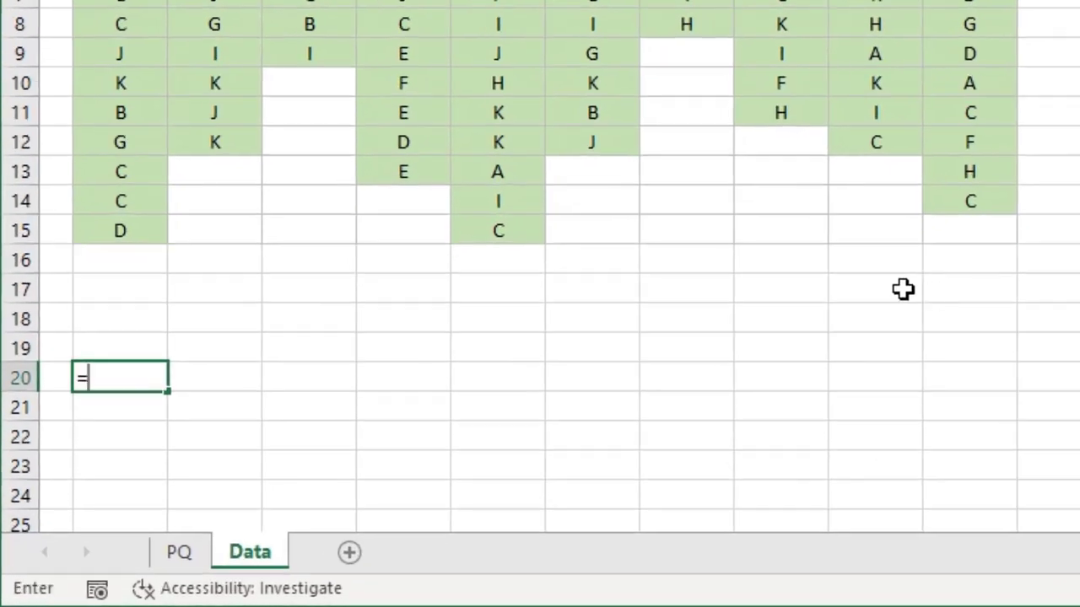
{"action": "scroll", "coordinate": [898, 285], "scroll_direction": "down", "scroll_amount": 3}
{"action": "type", "text": "uniq"}
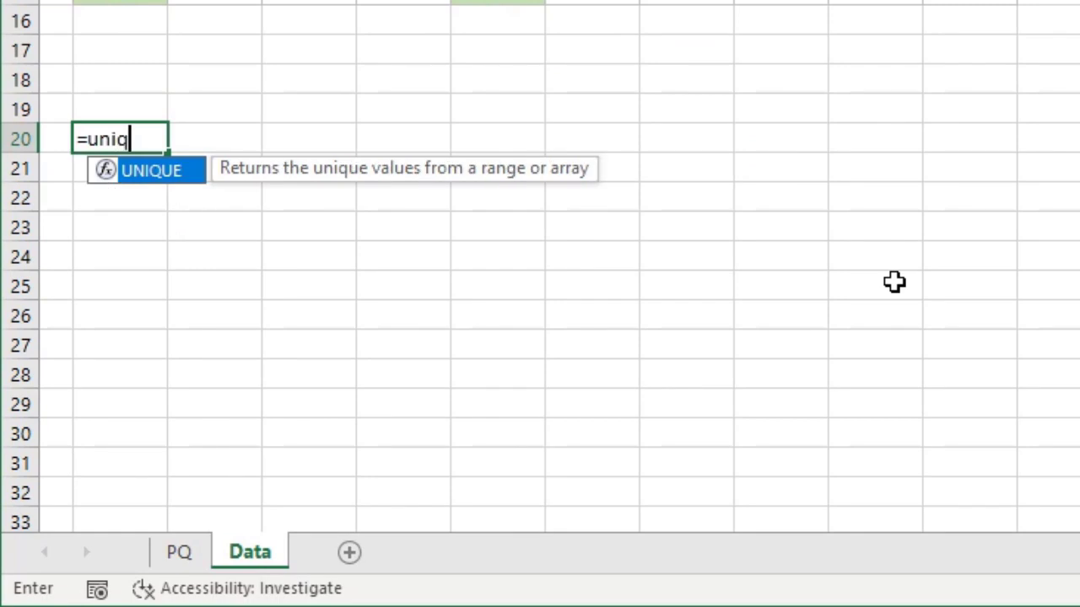
{"action": "key", "text": "Tab"}
{"action": "scroll", "coordinate": [1021, 372], "scroll_direction": "up", "scroll_amount": 1}
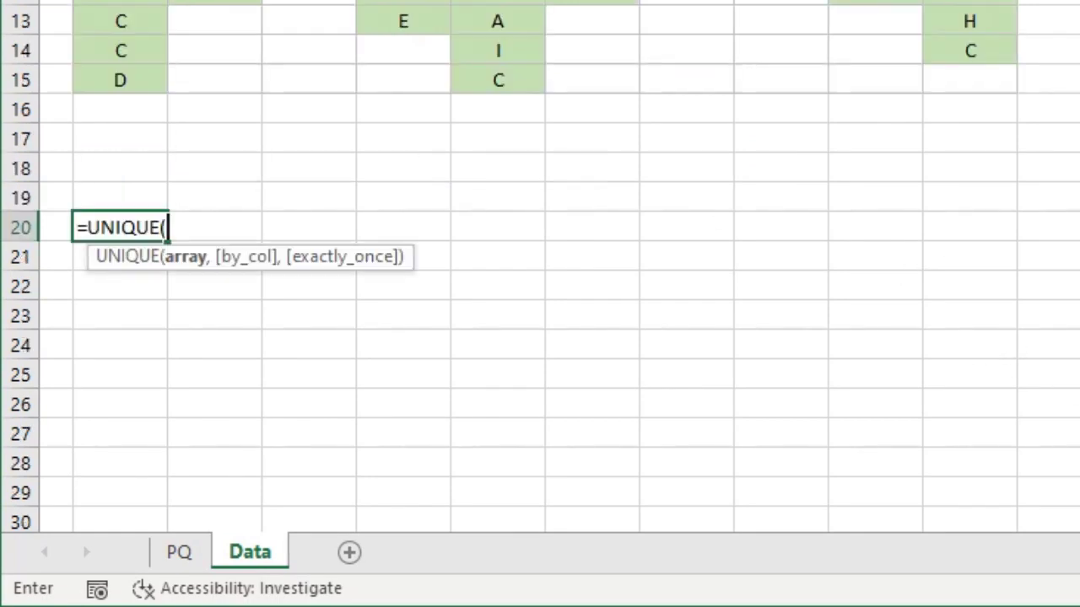
{"action": "left_click_drag", "start_coordinate": [121, 0], "coordinate": [133, 91]}
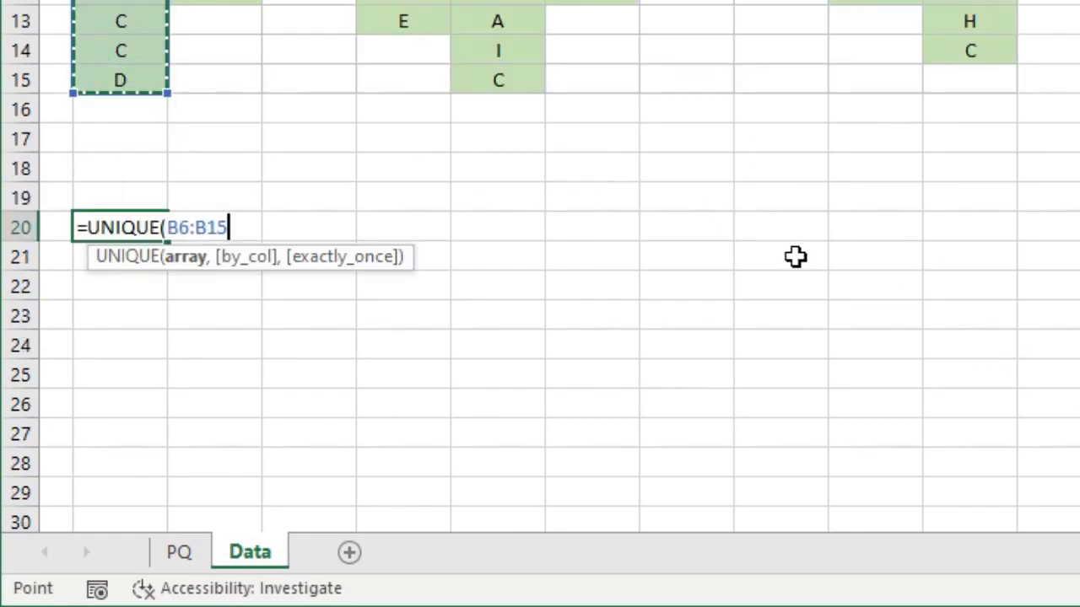
{"action": "type", "text": ")"}
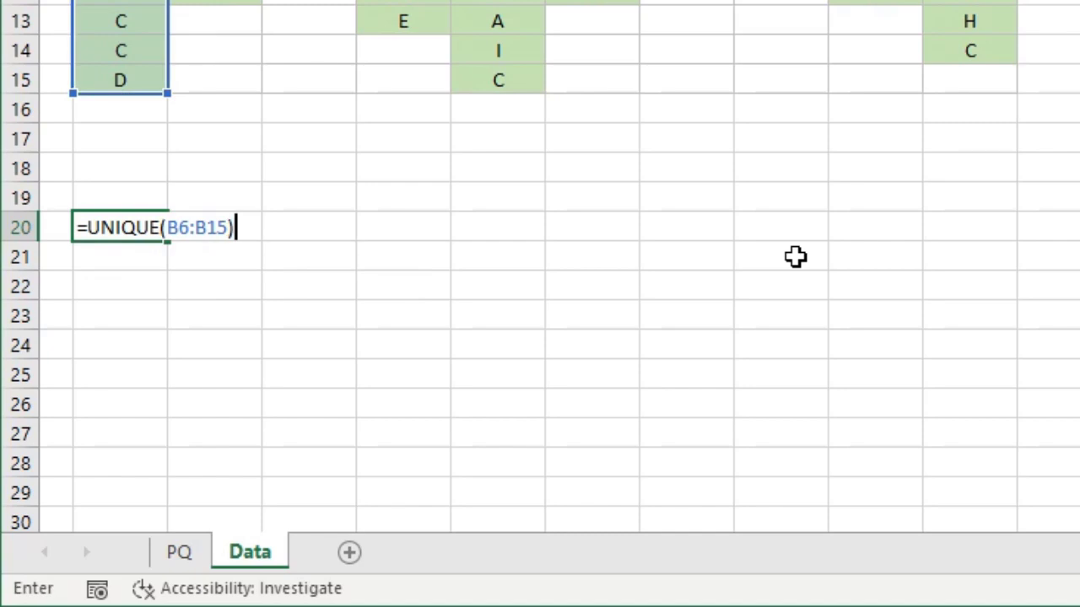
{"action": "key", "text": "Return"}
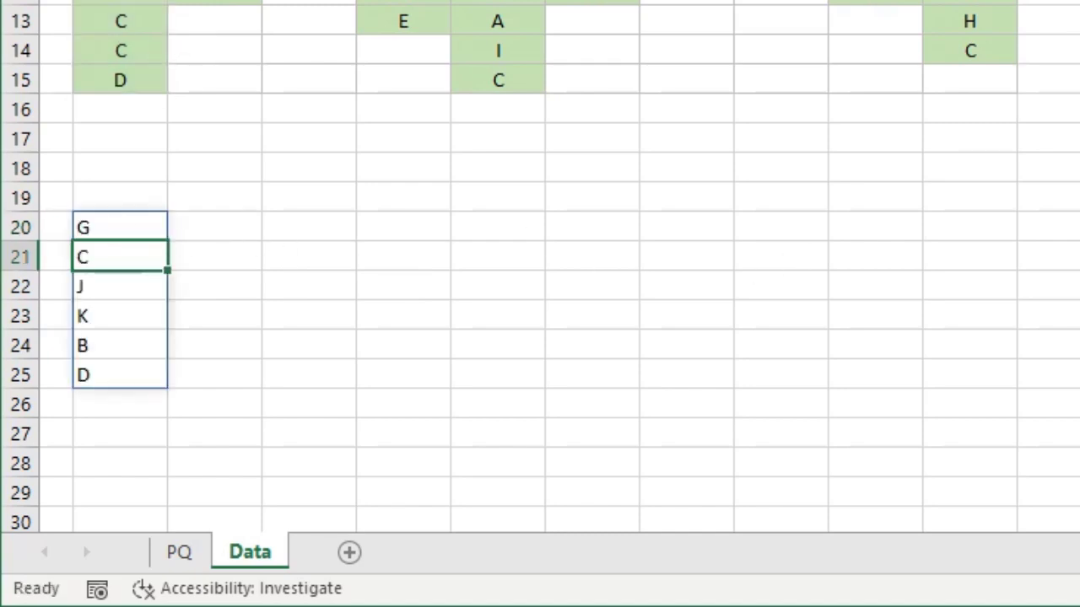
Wrap B20's UNIQUE in TEXTJOIN(", ", TRUE, …) so it returns G, C, J, K, B, D.
{"action": "left_click", "coordinate": [135, 239]}
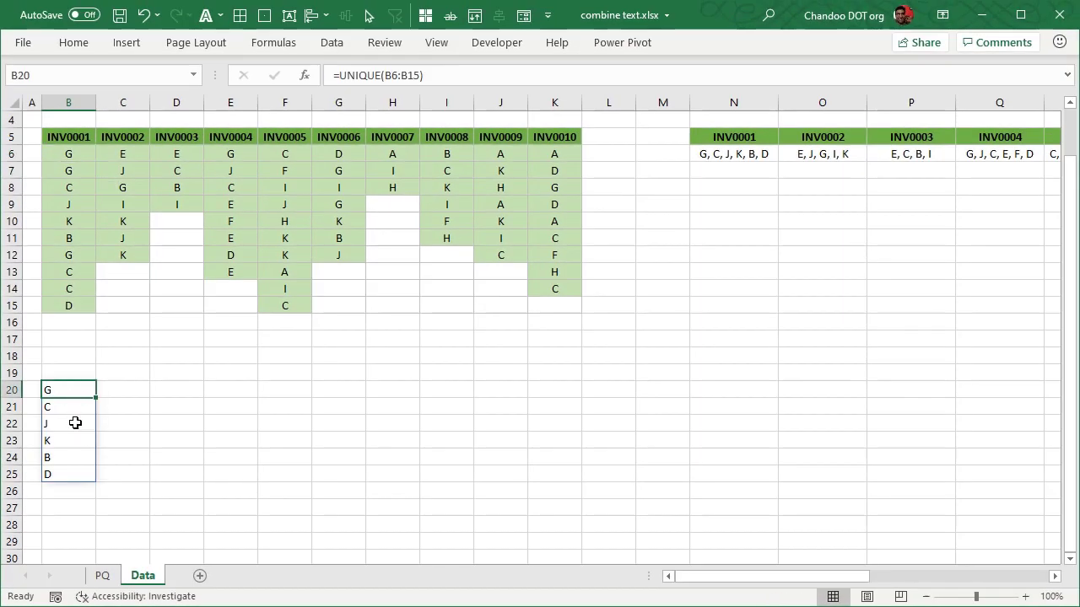
{"action": "key", "text": "F2"}
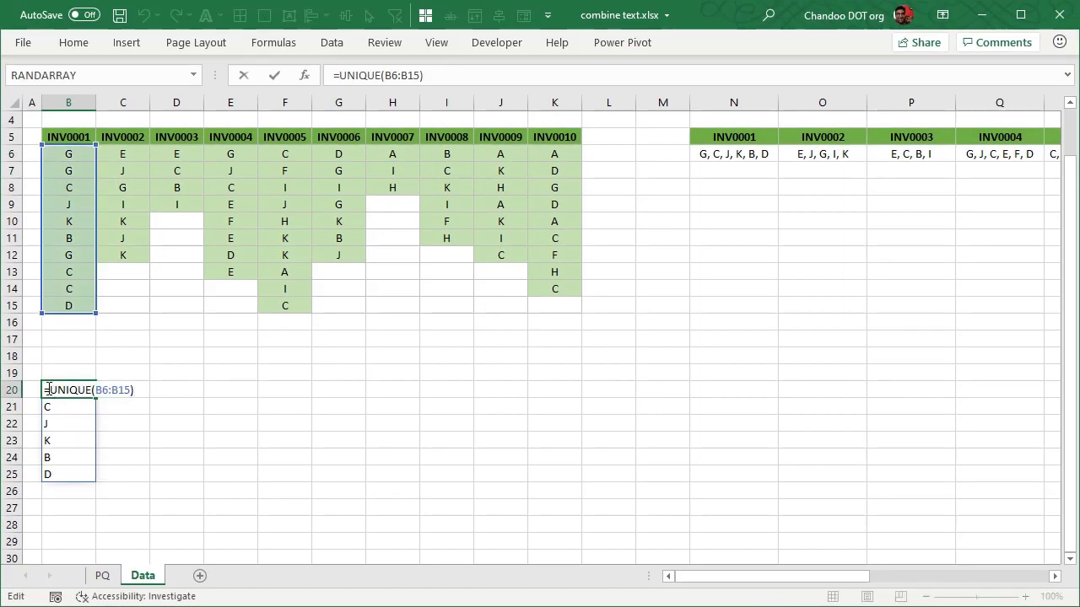
{"action": "left_click", "coordinate": [49, 390]}
{"action": "type", "text": "text"}
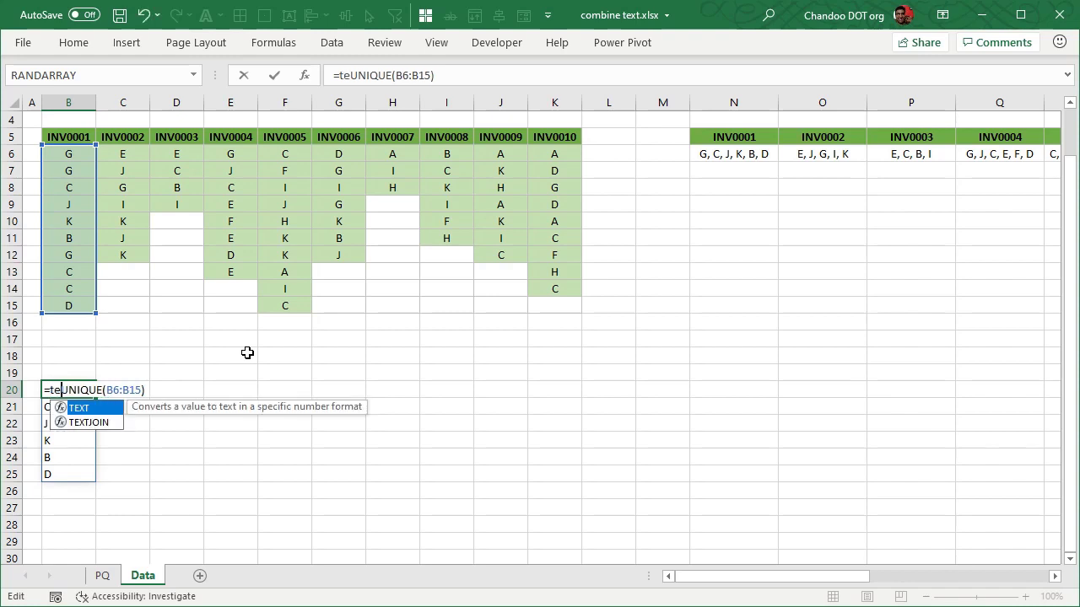
{"action": "key", "text": "Down"}
{"action": "key", "text": "Tab"}
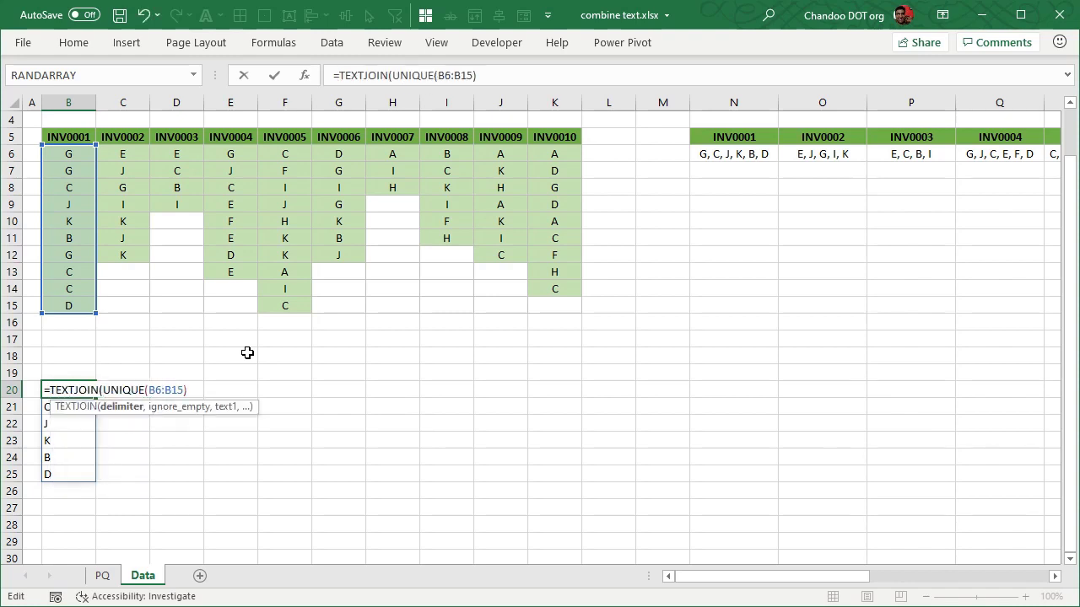
{"action": "type", "text": "\","}
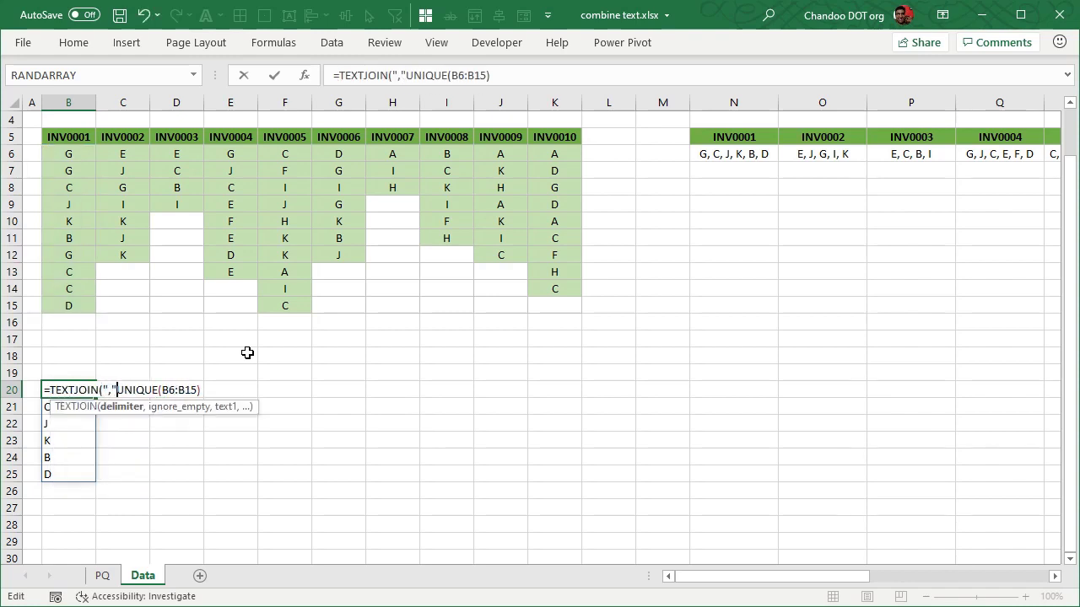
{"action": "type", "text": " \", "}
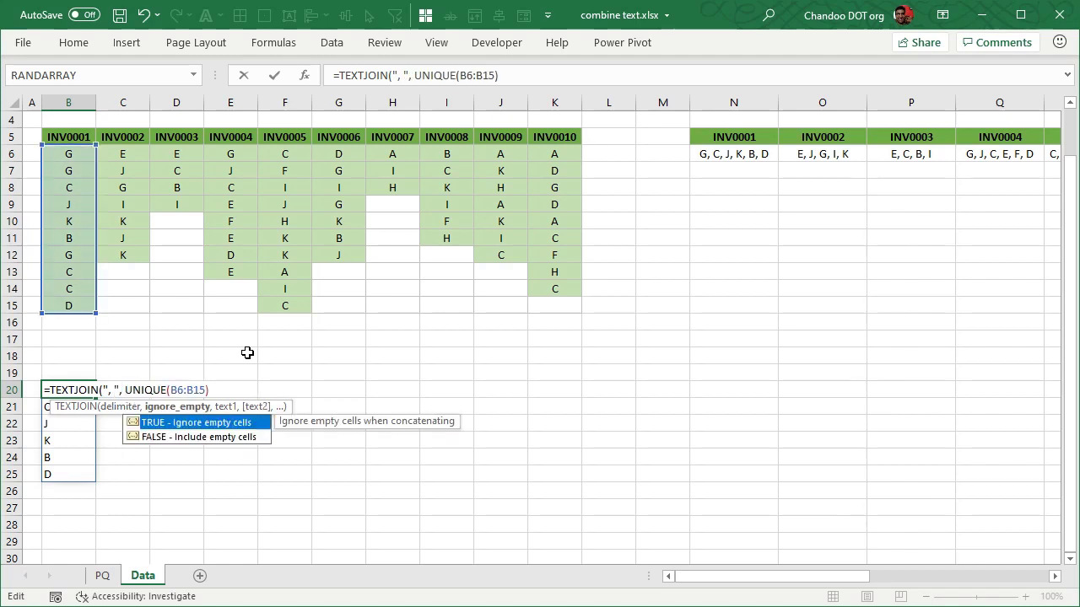
{"action": "type", "text": "true,"}
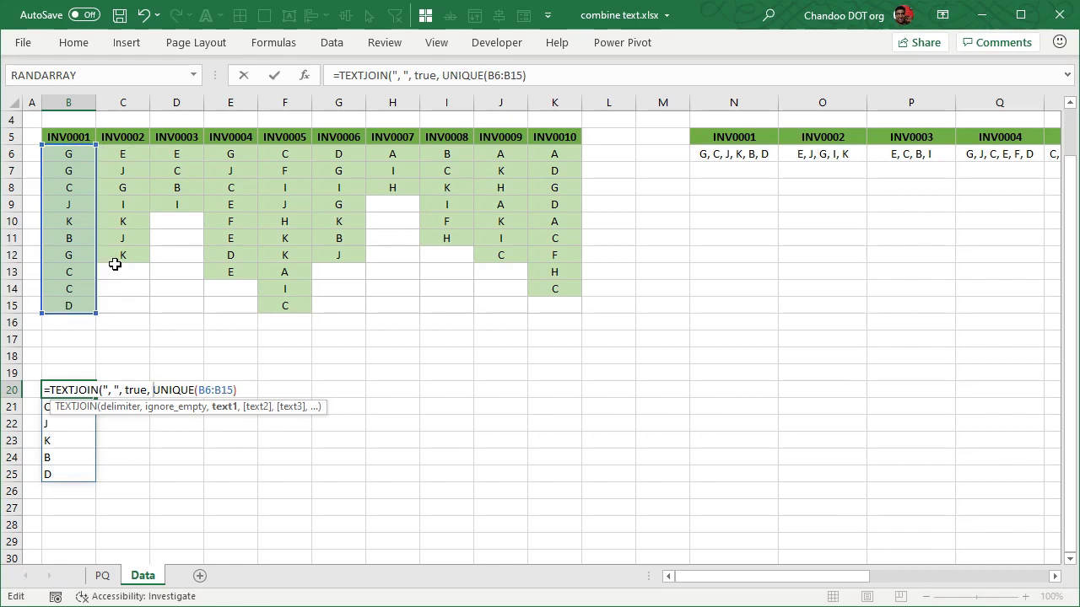
{"action": "left_click", "coordinate": [250, 389]}
{"action": "key", "text": "Return"}
{"action": "left_click", "coordinate": [59, 388]}
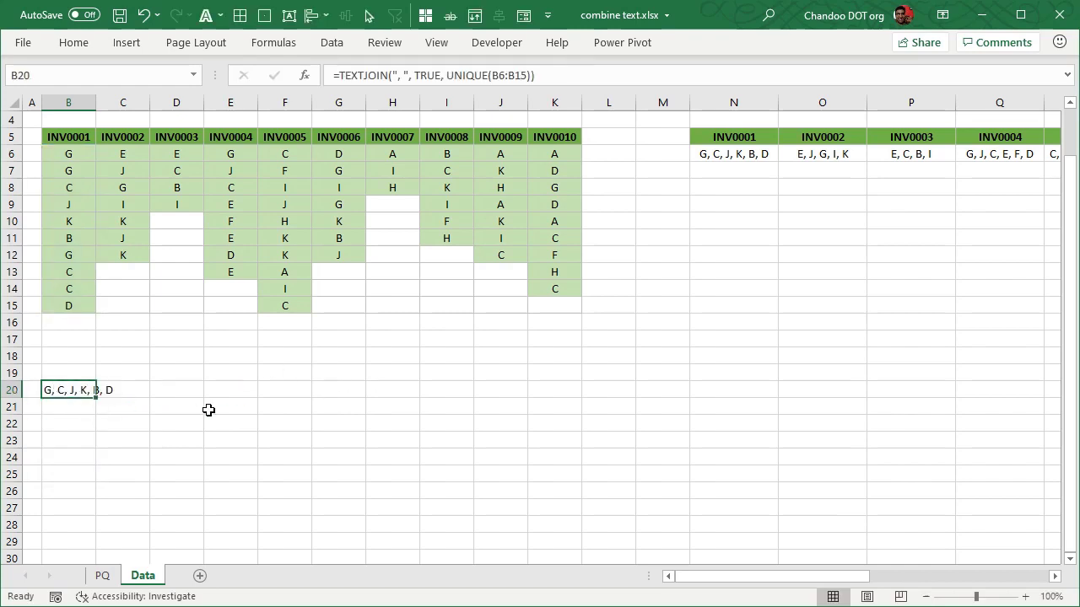
Delete the test formula from B20 and show N6's TEXTJOIN formula in the cell.
{"action": "key", "text": "Delete"}
{"action": "left_click", "coordinate": [735, 159]}
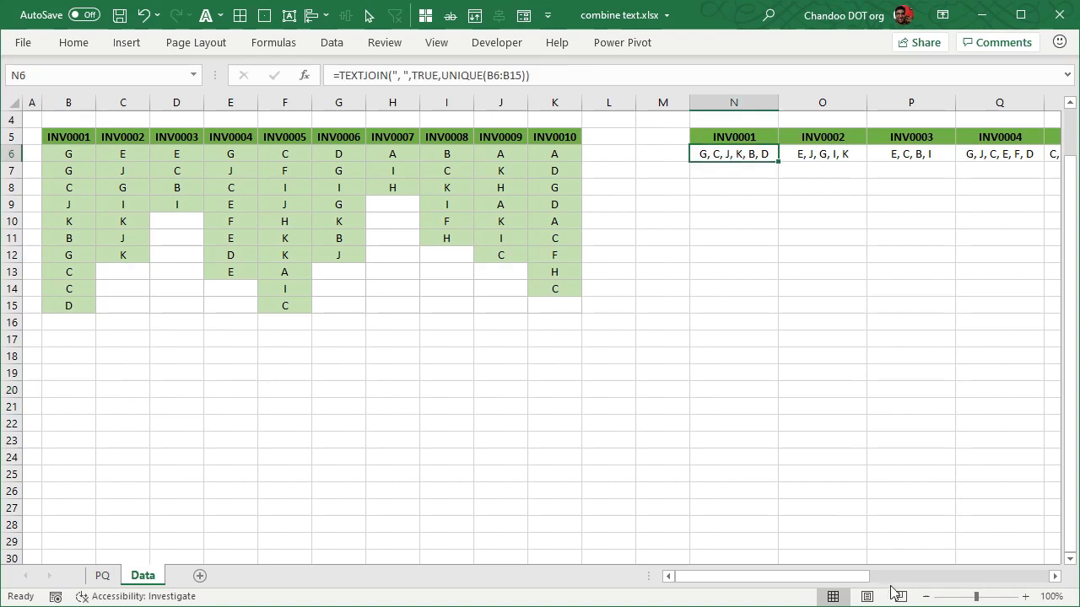
{"action": "left_click_drag", "start_coordinate": [842, 580], "coordinate": [1021, 554]}
{"action": "key", "text": "F2"}
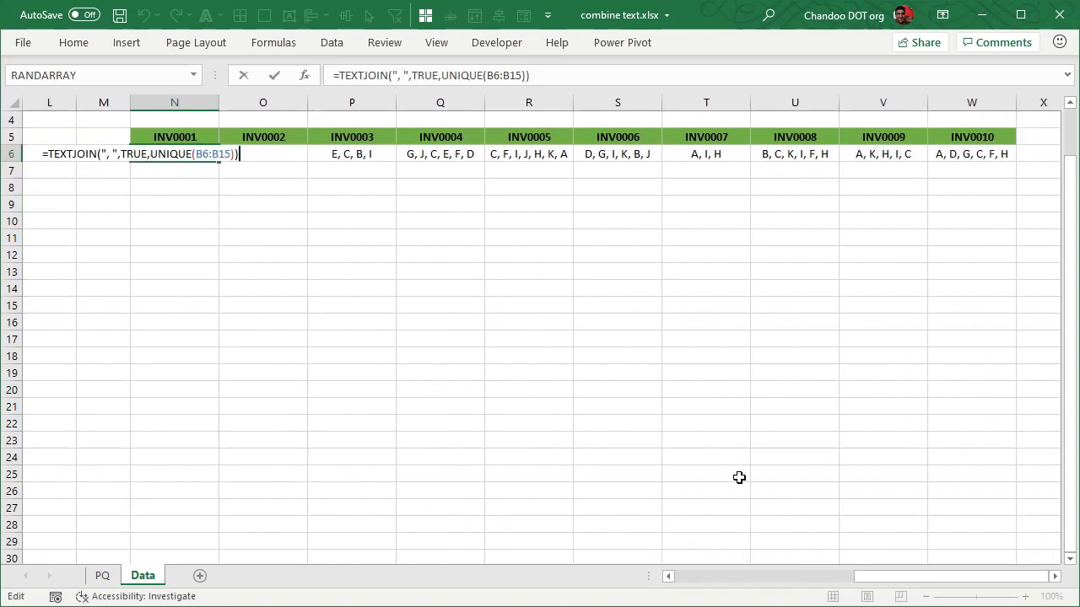
{"action": "key", "text": "Escape"}
Reopen N6's formula to check the range it reads, then exit it unchanged.
{"action": "scroll", "coordinate": [313, 307], "scroll_direction": "up", "scroll_amount": 8}
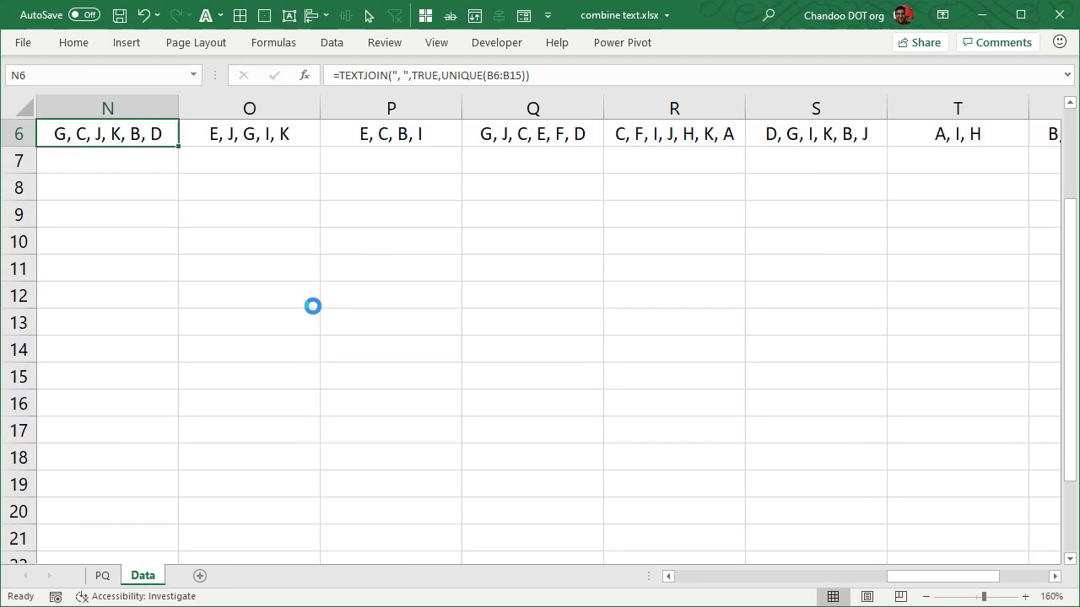
{"action": "scroll", "coordinate": [324, 435], "scroll_direction": "up", "scroll_amount": 2}
{"action": "left_click_drag", "start_coordinate": [926, 578], "coordinate": [900, 580]}
{"action": "key", "text": "F2"}
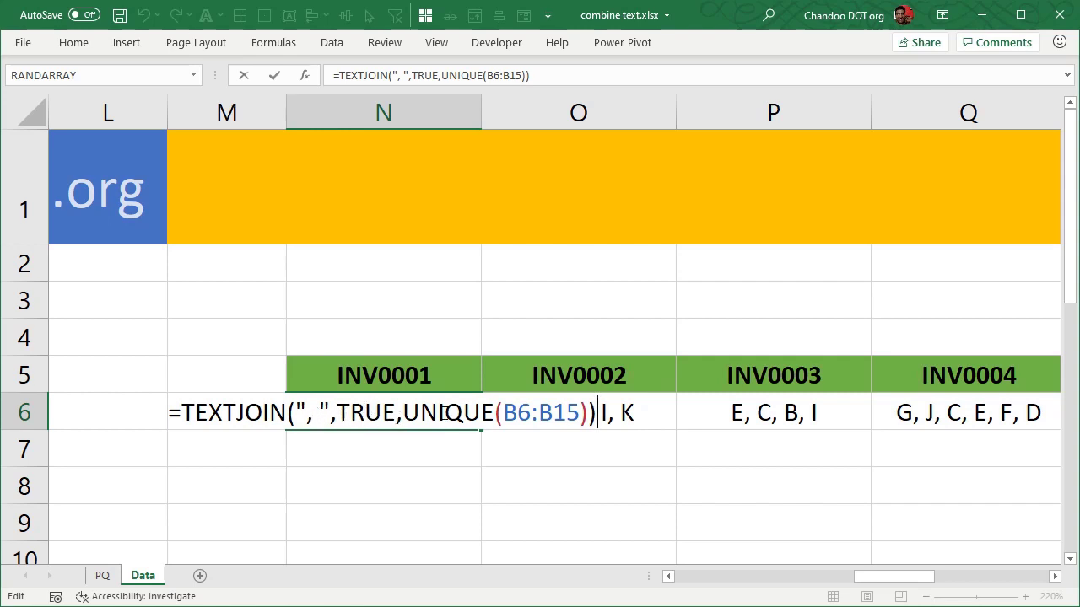
{"action": "left_click_drag", "start_coordinate": [871, 577], "coordinate": [844, 592]}
{"action": "key", "text": "Escape"}
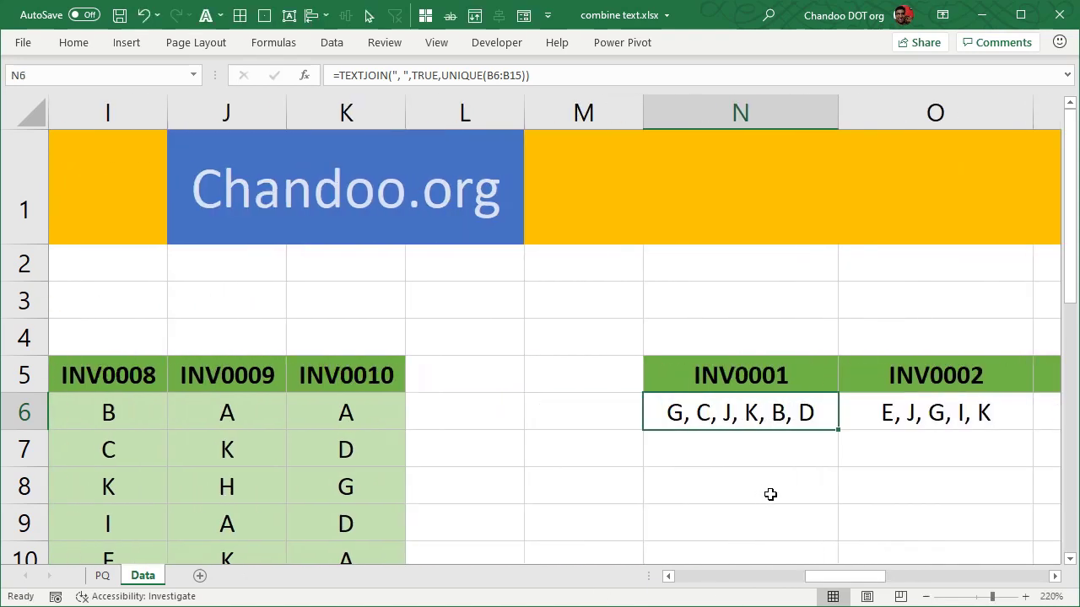
{"action": "scroll", "coordinate": [770, 494], "scroll_direction": "down", "scroll_amount": 6}
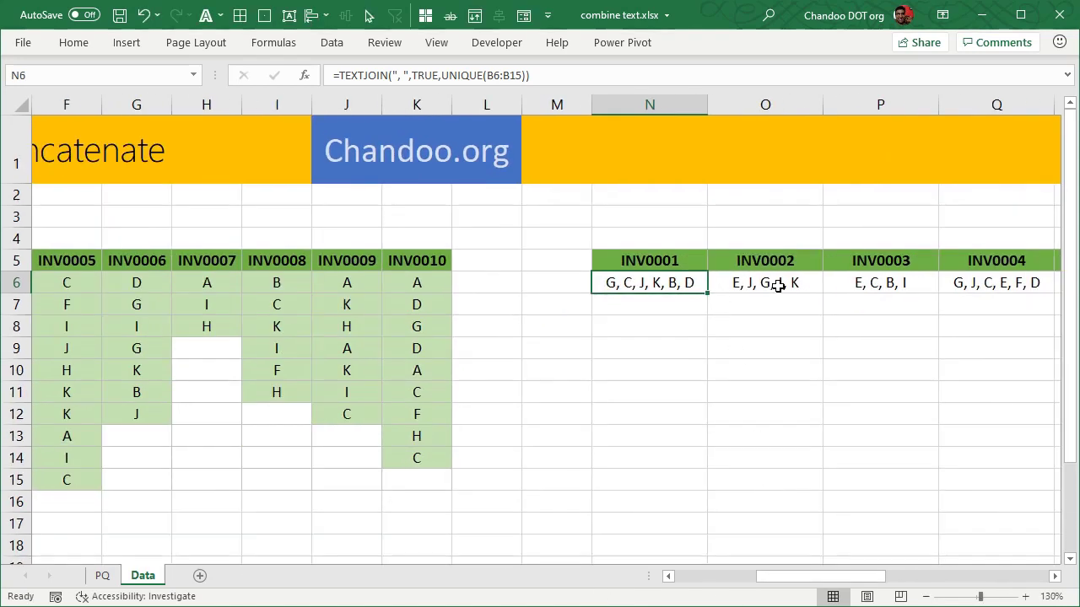
Compare O6's INV0002 result with the products in its C6:C15 source column.
{"action": "left_click", "coordinate": [774, 288]}
{"action": "left_click_drag", "start_coordinate": [807, 581], "coordinate": [548, 589]}
{"action": "left_click", "coordinate": [157, 293]}
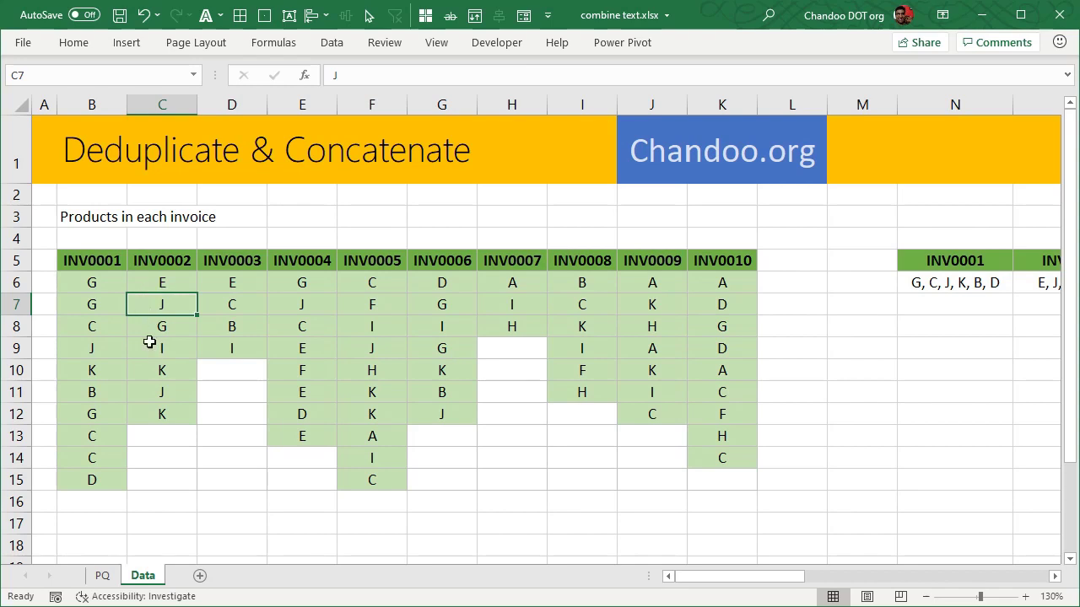
{"action": "left_click", "coordinate": [102, 260]}
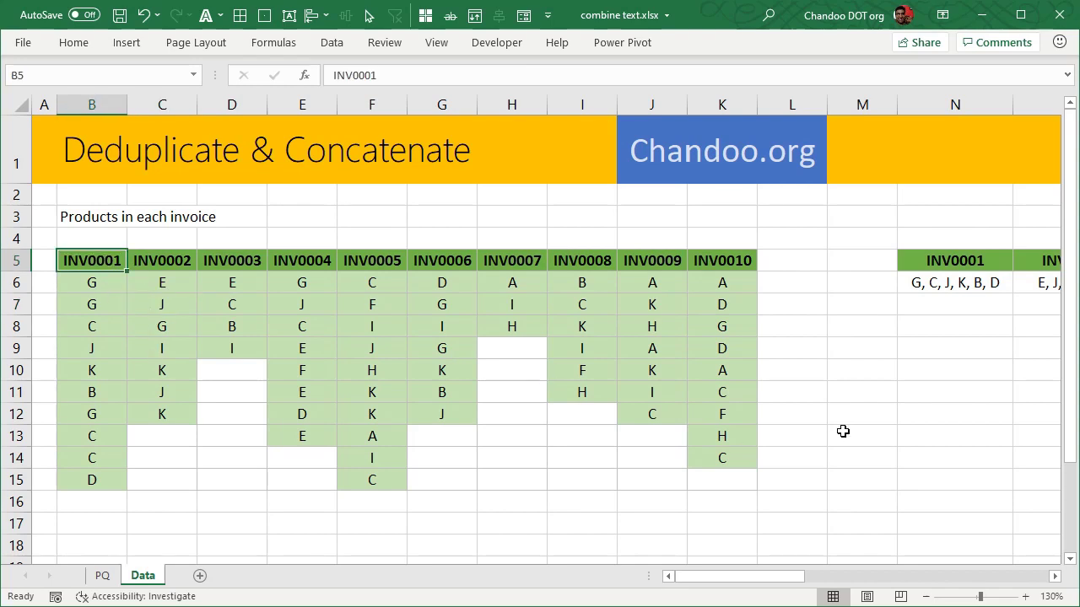
{"action": "scroll", "coordinate": [843, 428], "scroll_direction": "down", "scroll_amount": 2, "text": "ctrl"}
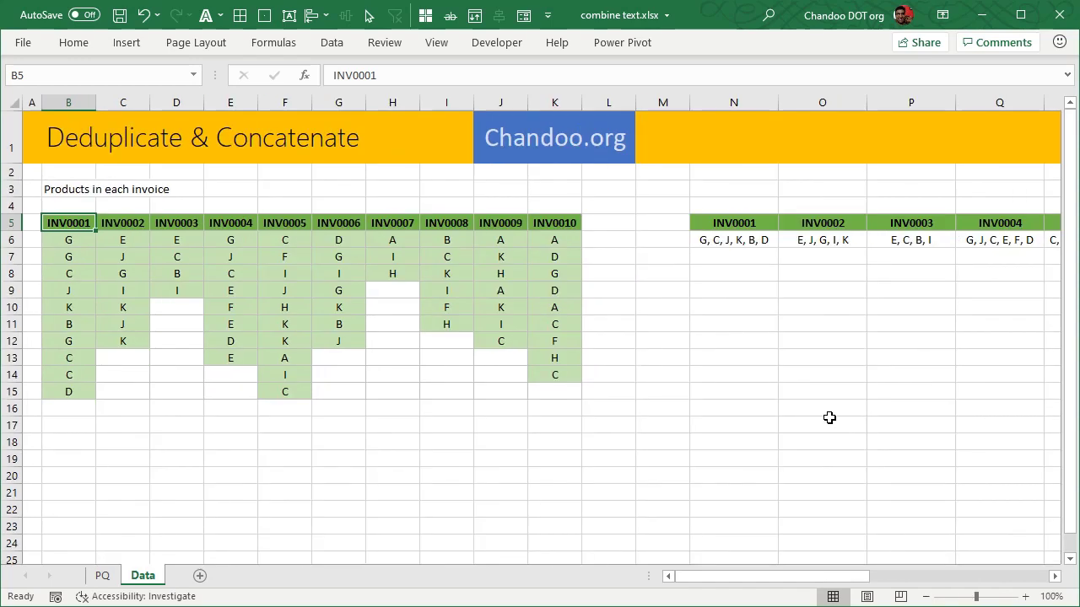
{"action": "left_click_drag", "start_coordinate": [70, 221], "coordinate": [556, 387]}
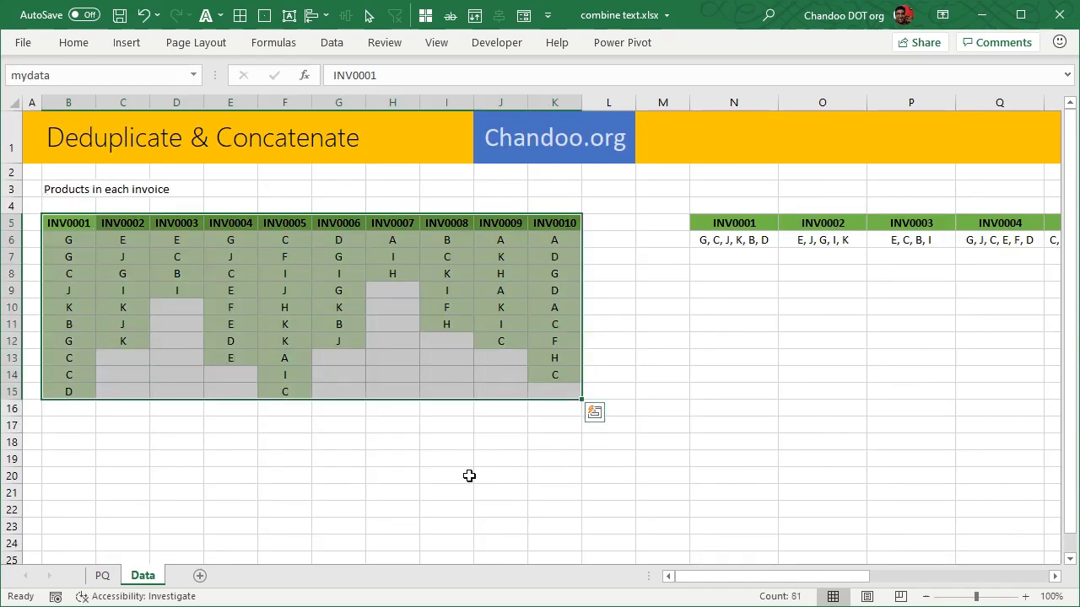
{"action": "left_click", "coordinate": [390, 499]}
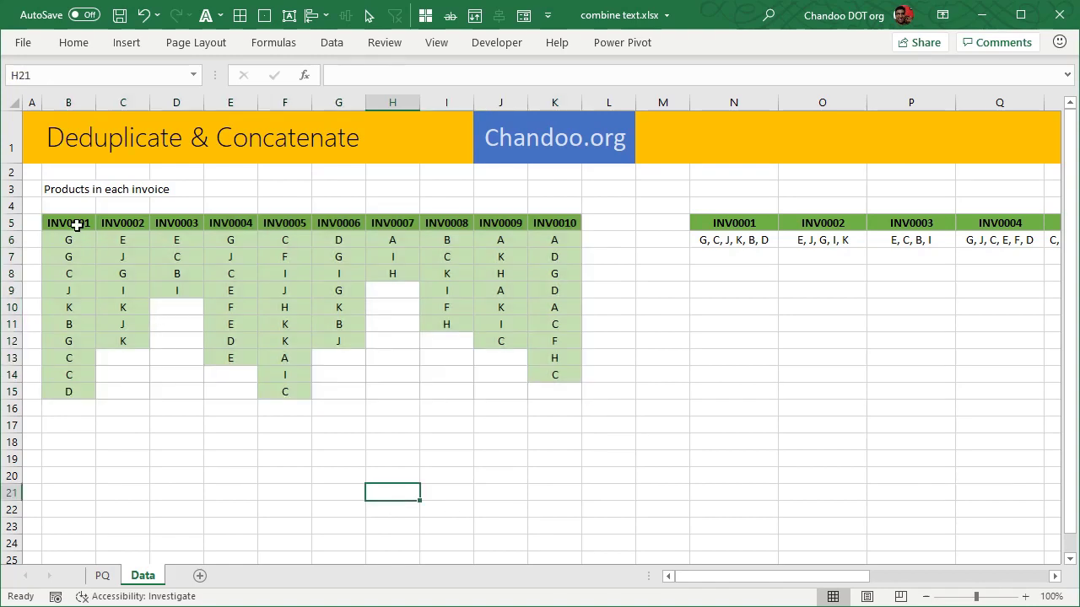
{"action": "left_click_drag", "start_coordinate": [78, 225], "coordinate": [550, 402]}
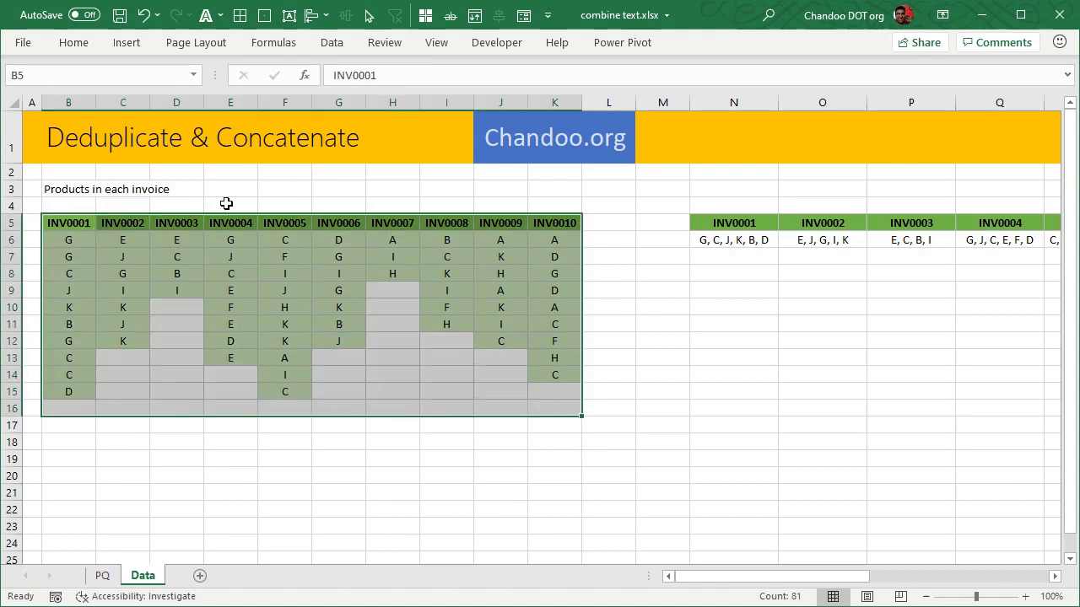
{"action": "left_click", "coordinate": [71, 222]}
{"action": "left_click_drag", "start_coordinate": [71, 221], "coordinate": [554, 383]}
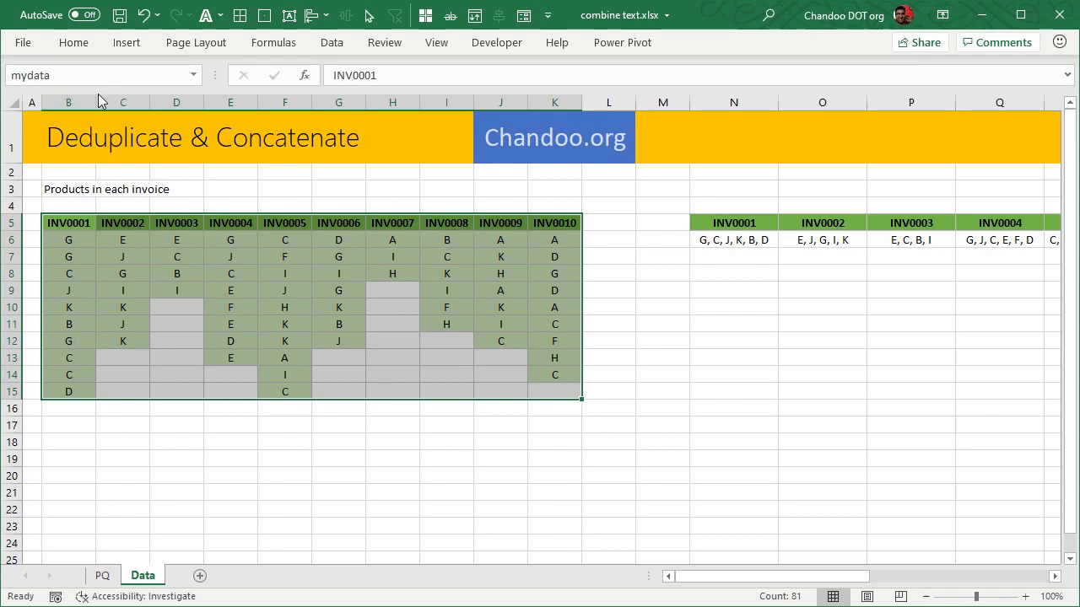
{"action": "left_click", "coordinate": [163, 305]}
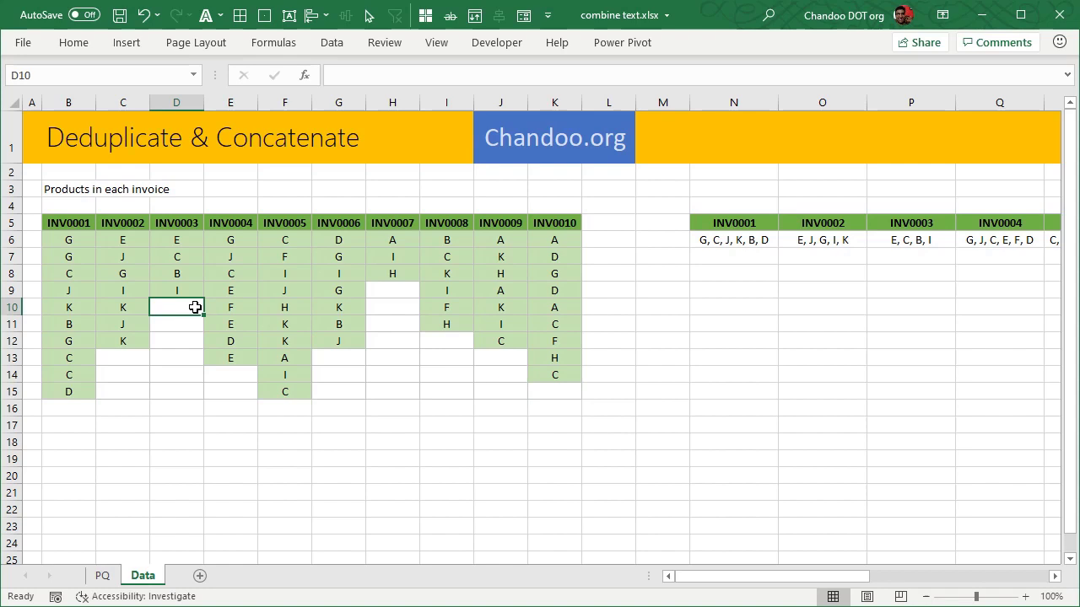
{"action": "left_click_drag", "start_coordinate": [53, 224], "coordinate": [570, 390]}
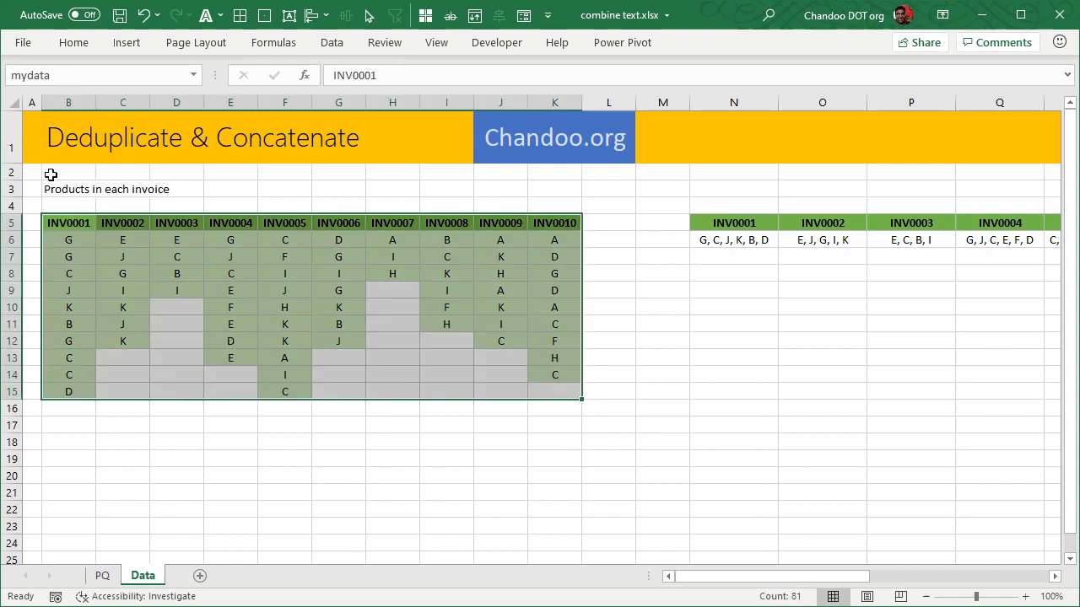
{"action": "left_click", "coordinate": [87, 77]}
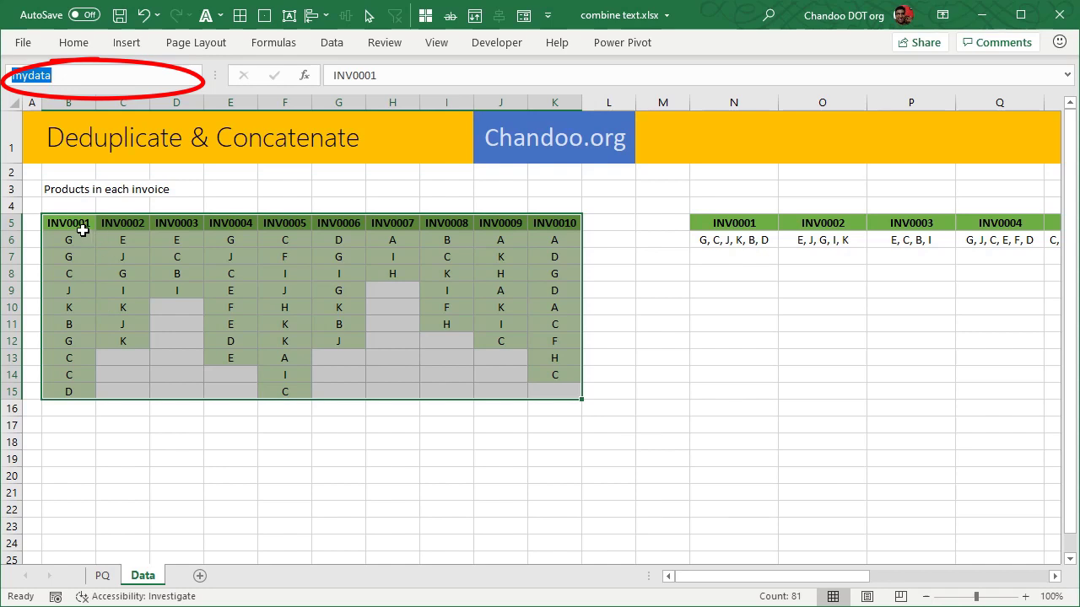
{"action": "left_click_drag", "start_coordinate": [78, 226], "coordinate": [543, 391]}
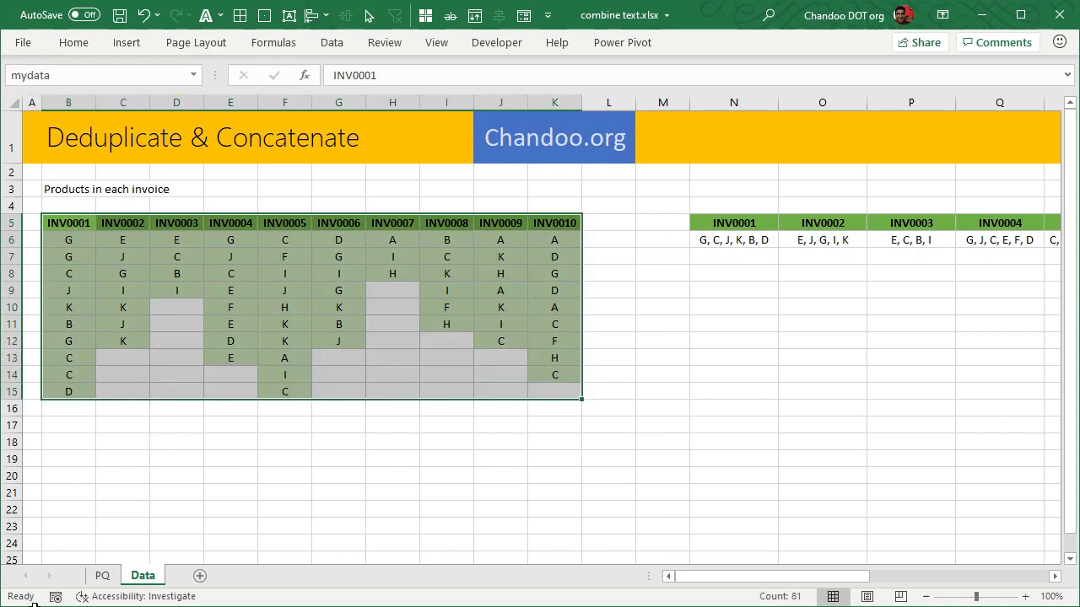
{"action": "left_click", "coordinate": [103, 575]}
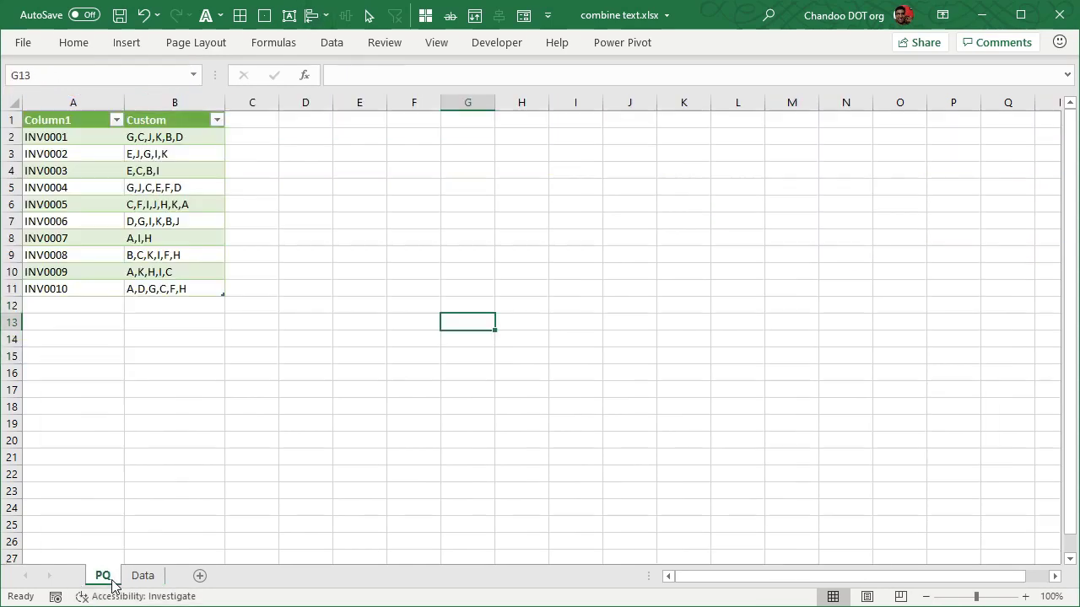
{"action": "left_click", "coordinate": [144, 576]}
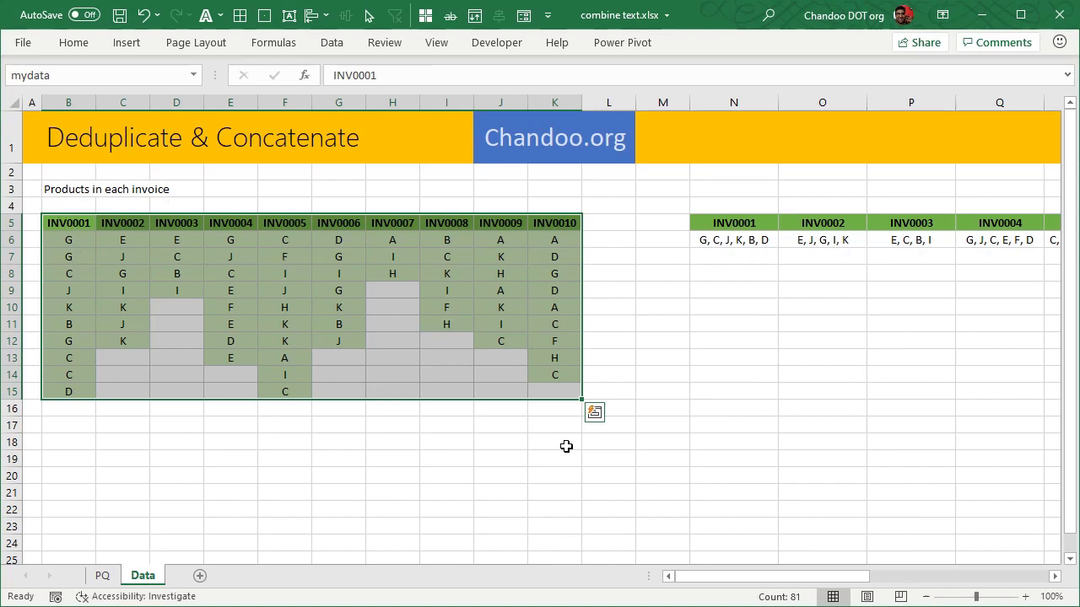
Create query mydata (2) from the mydata range using Data > From Table/Range.
{"action": "left_click", "coordinate": [331, 43]}
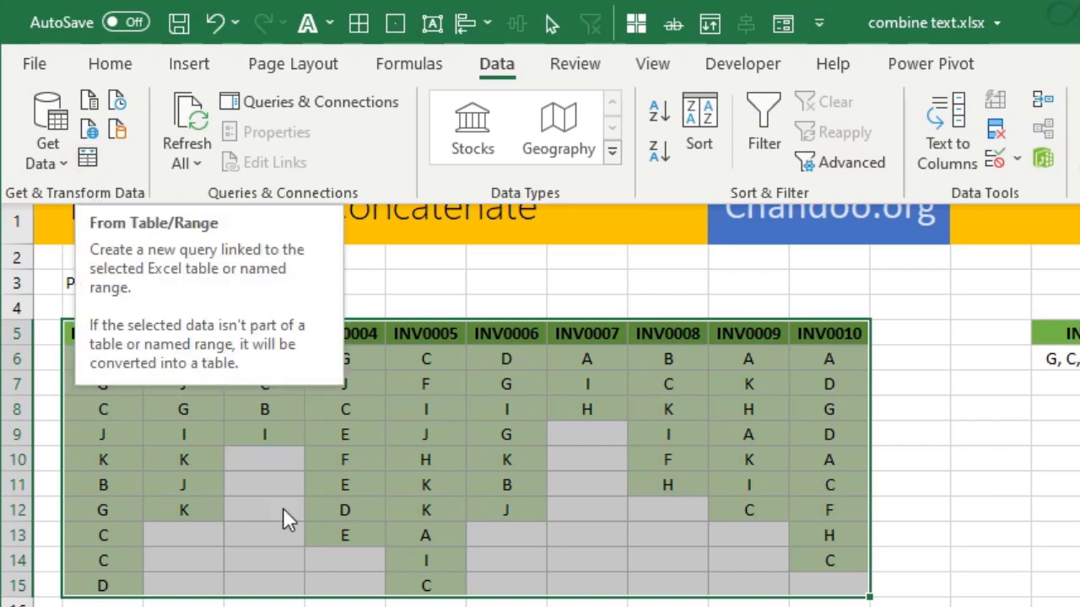
{"action": "left_click", "coordinate": [87, 157]}
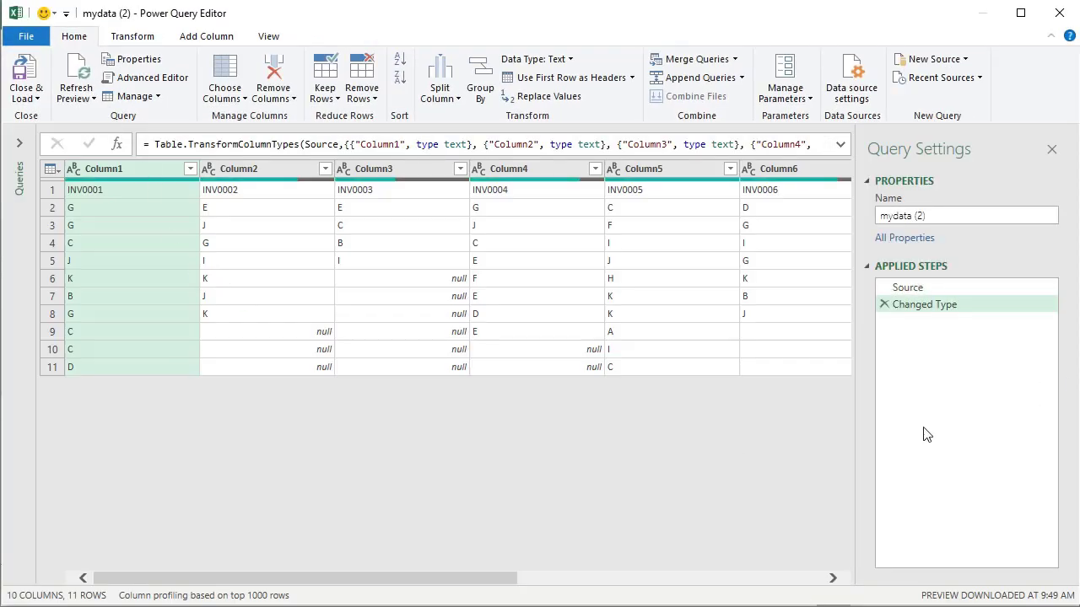
Delete the Changed Type step from mydata (2), leaving only Source.
{"action": "left_click_drag", "start_coordinate": [465, 579], "coordinate": [817, 589]}
{"action": "left_click_drag", "start_coordinate": [650, 585], "coordinate": [368, 598]}
{"action": "left_click", "coordinate": [885, 305]}
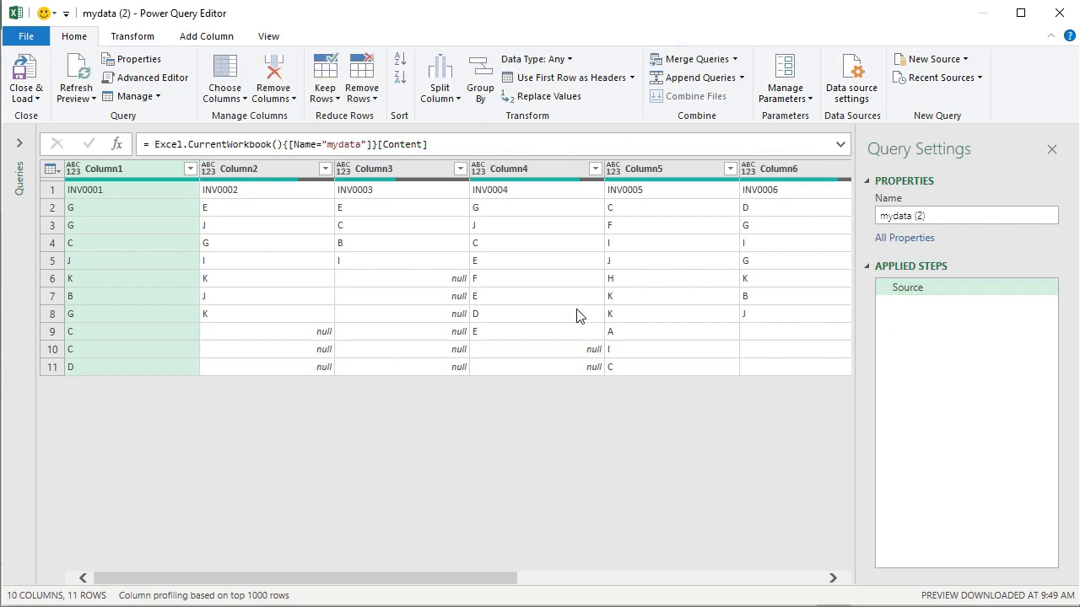
Inspect the original mydata query's Source step, then return to mydata (2).
{"action": "left_click", "coordinate": [20, 144]}
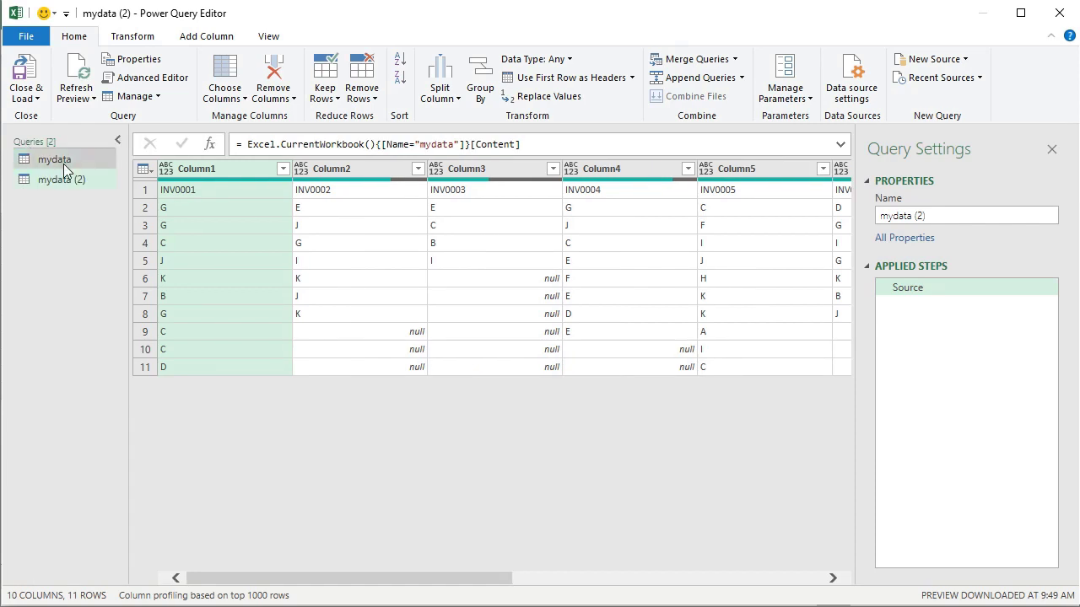
{"action": "left_click", "coordinate": [63, 164]}
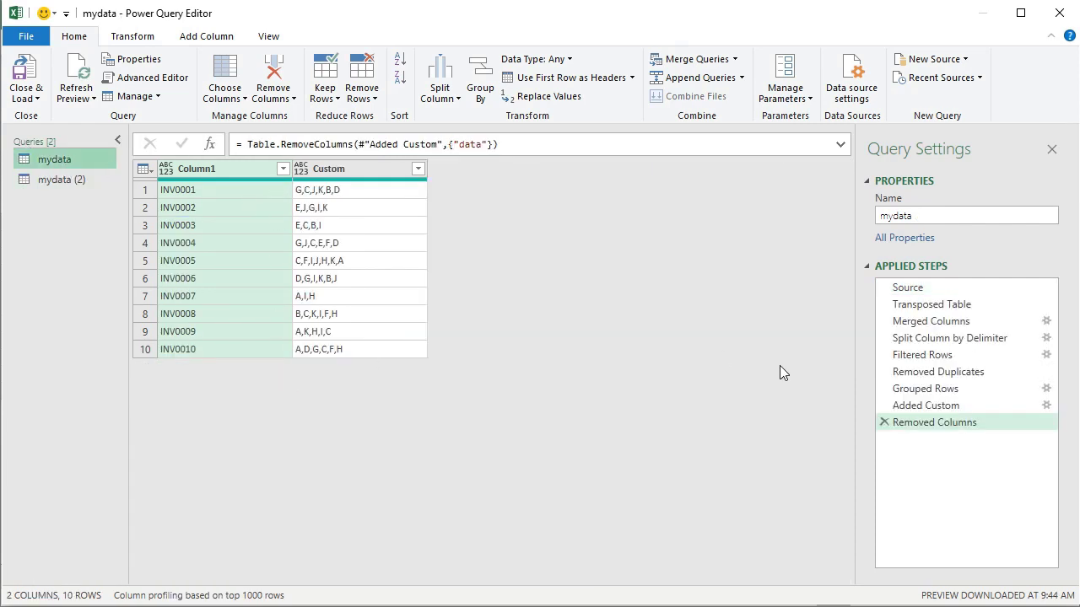
{"action": "left_click", "coordinate": [928, 286]}
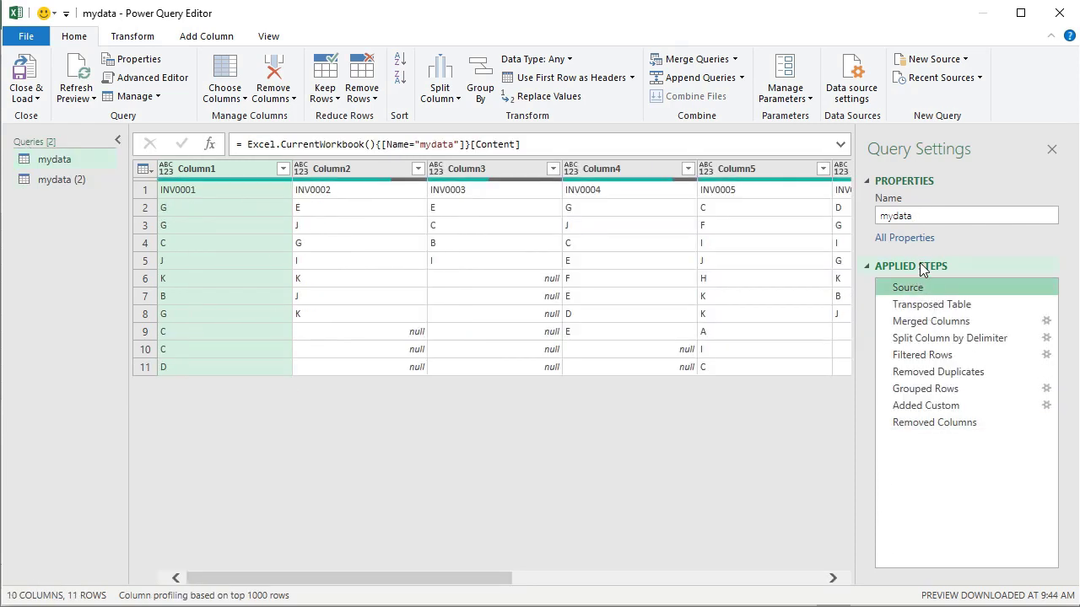
{"action": "left_click", "coordinate": [73, 181]}
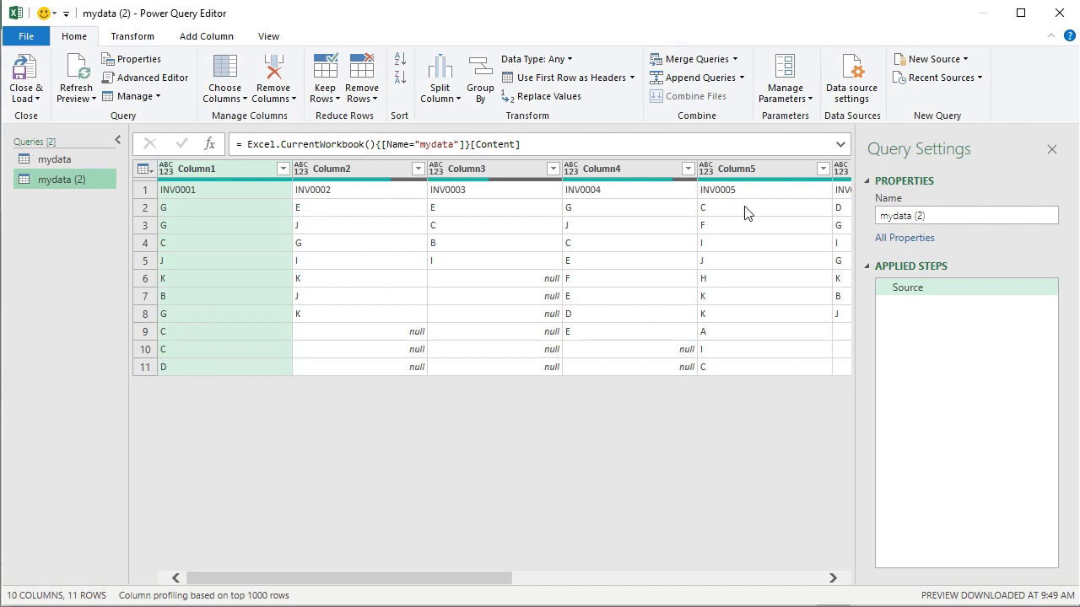
Transpose mydata (2) so invoices become rows, and select Column2 through Column11.
{"action": "left_click", "coordinate": [148, 39]}
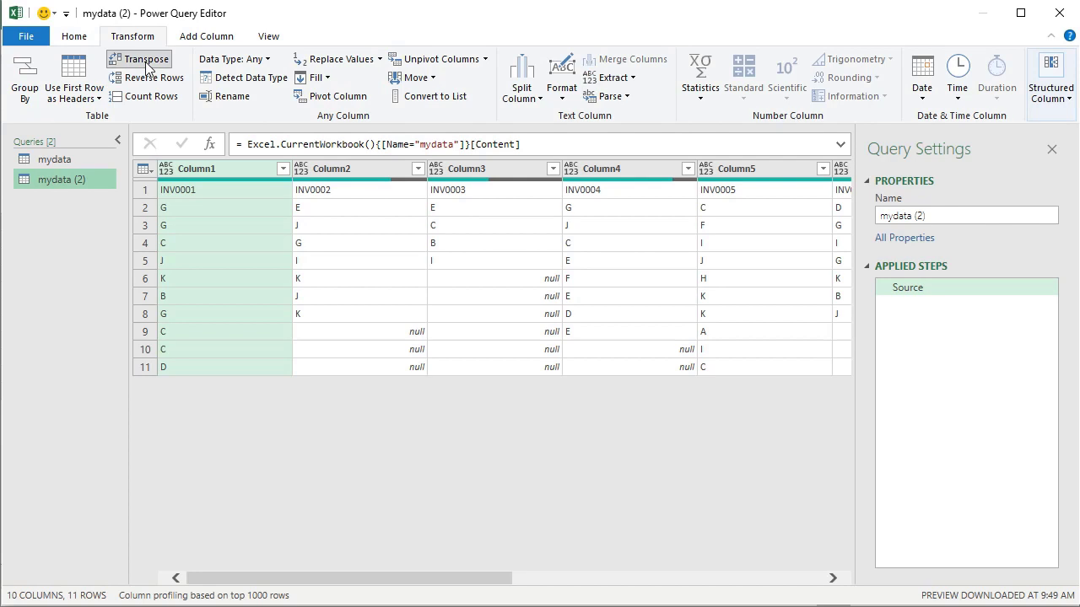
{"action": "left_click", "coordinate": [146, 59]}
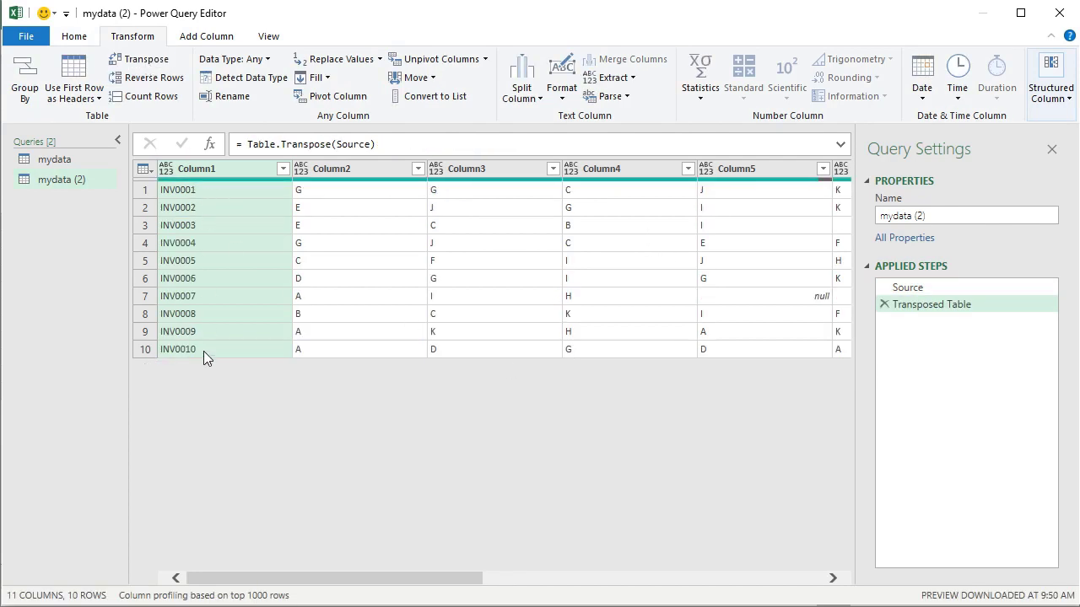
{"action": "left_click", "coordinate": [361, 173]}
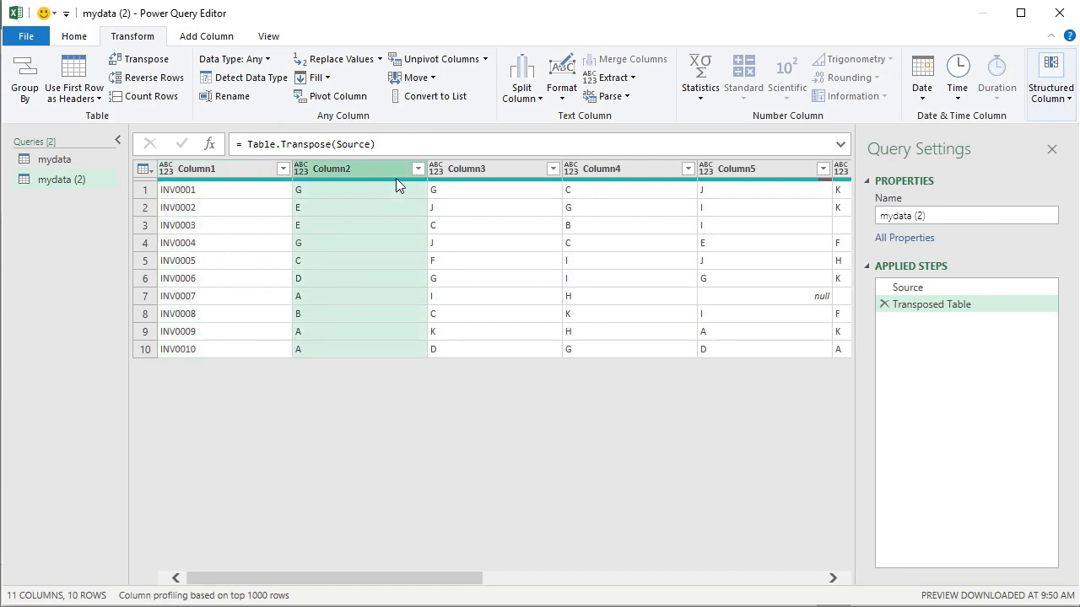
{"action": "mouse_move", "coordinate": [396, 178]}
{"action": "key", "text": "shift+Right"}
{"action": "key", "text": "shift+Right"}
{"action": "key", "text": "shift+Right"}
{"action": "key", "text": "shift+Right"}
{"action": "key", "text": "shift+Right"}
{"action": "key", "text": "shift+Right"}
{"action": "key", "text": "shift+Right"}
{"action": "key", "text": "shift+Right"}
{"action": "key", "text": "shift+Right"}
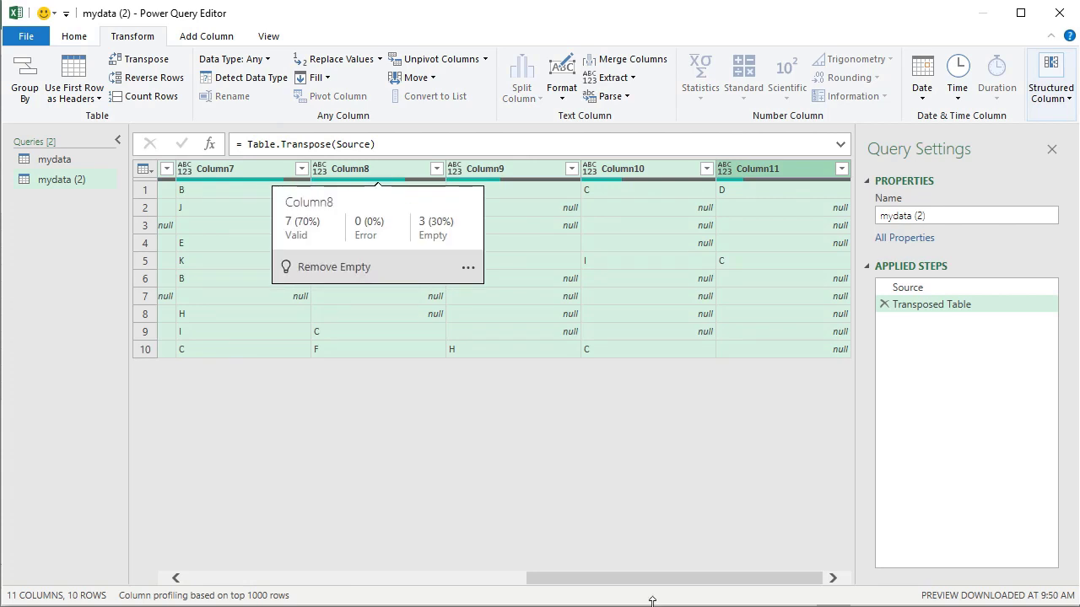
{"action": "left_click_drag", "start_coordinate": [677, 579], "coordinate": [157, 593]}
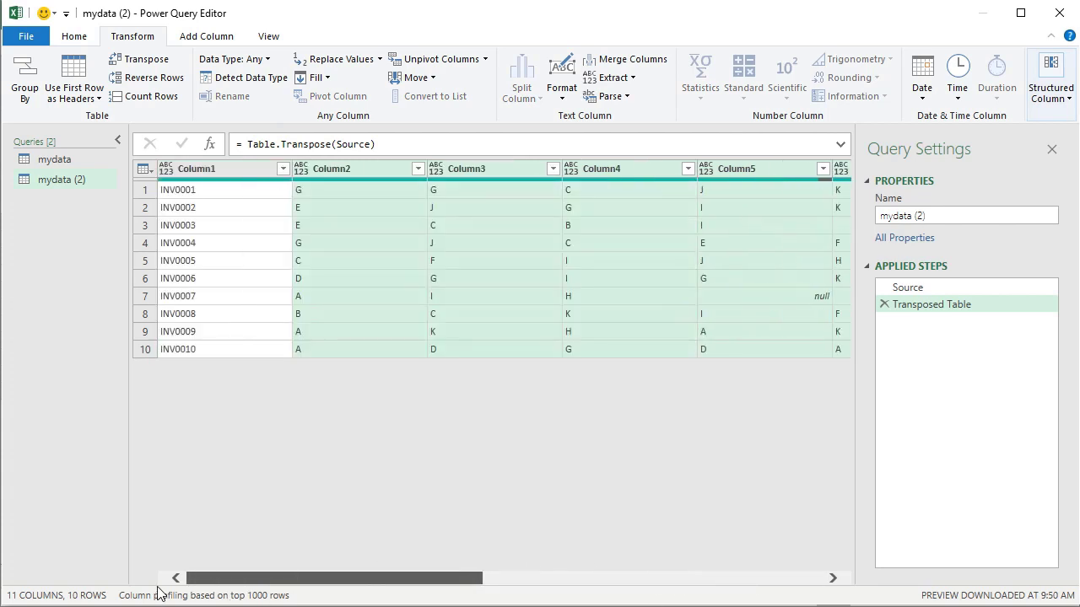
Merge Column2–Column11 into one Merged column using a Comma separator.
{"action": "right_click", "coordinate": [355, 174]}
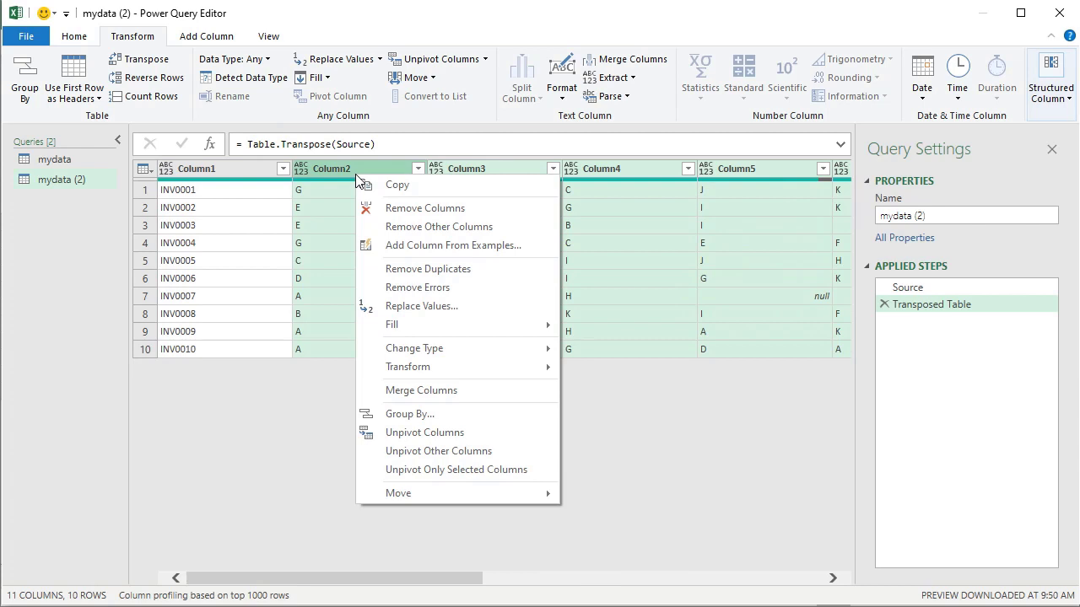
{"action": "left_click", "coordinate": [424, 391]}
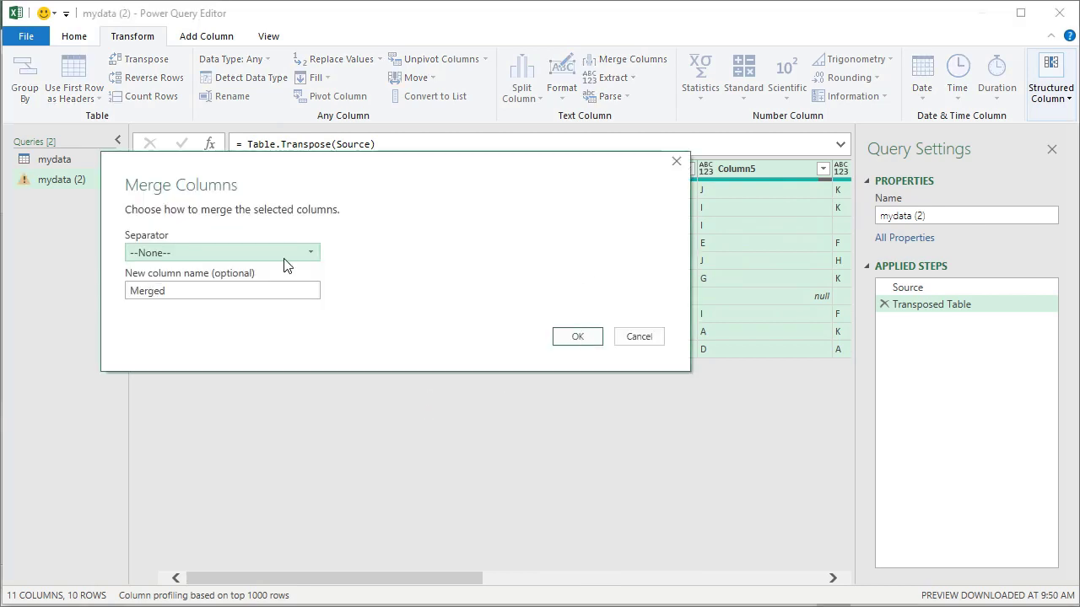
{"action": "left_click", "coordinate": [285, 252]}
{"action": "left_click", "coordinate": [267, 304]}
{"action": "left_click", "coordinate": [579, 338]}
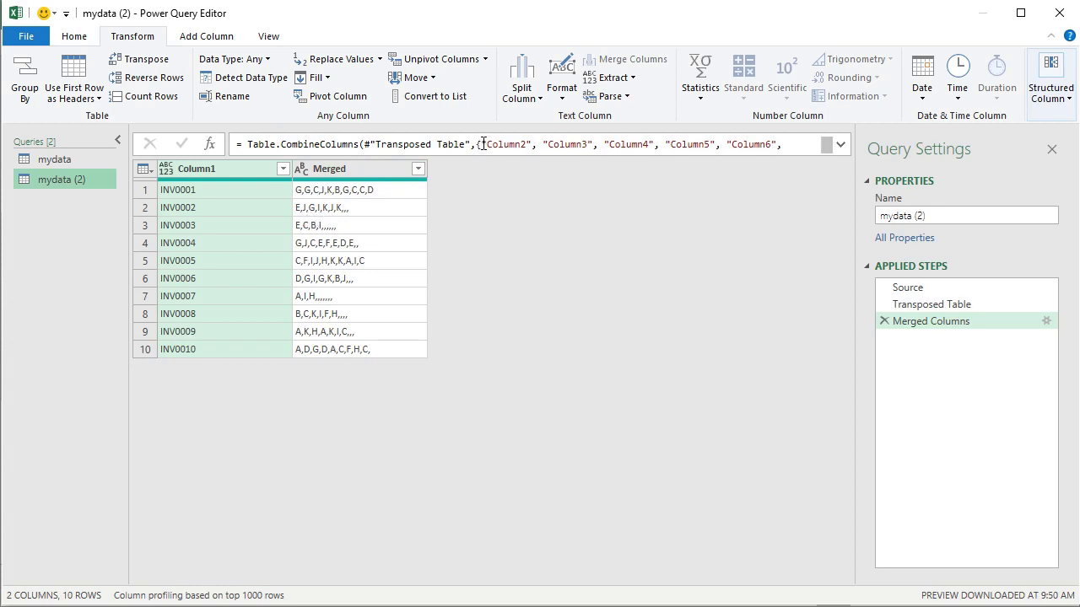
Expand the formula bar to examine the Table.CombineColumns column list, then collapse it.
{"action": "left_click", "coordinate": [841, 146]}
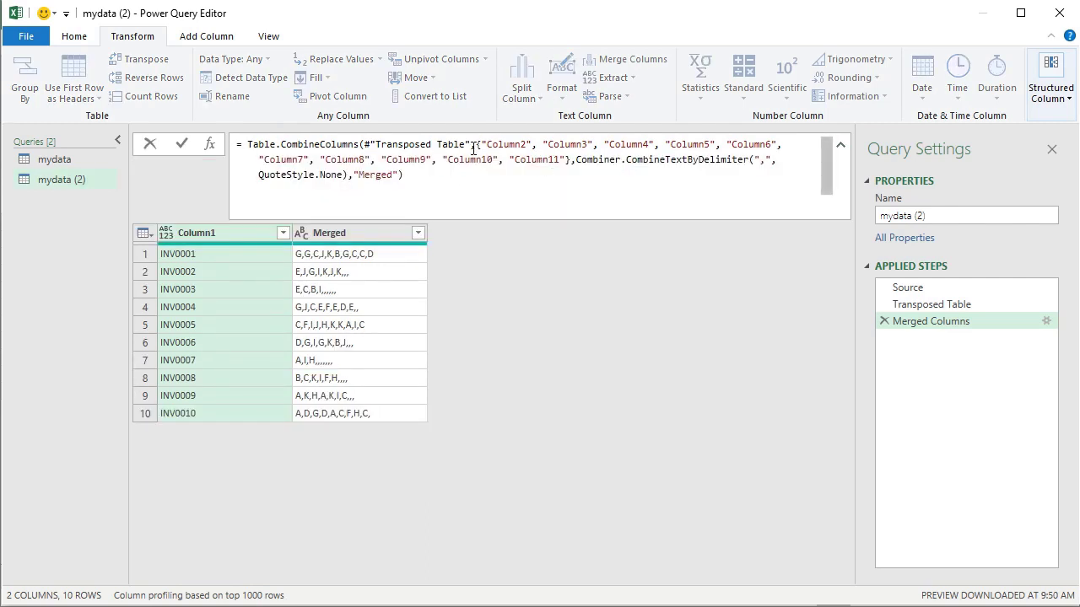
{"action": "left_click_drag", "start_coordinate": [483, 145], "coordinate": [565, 160]}
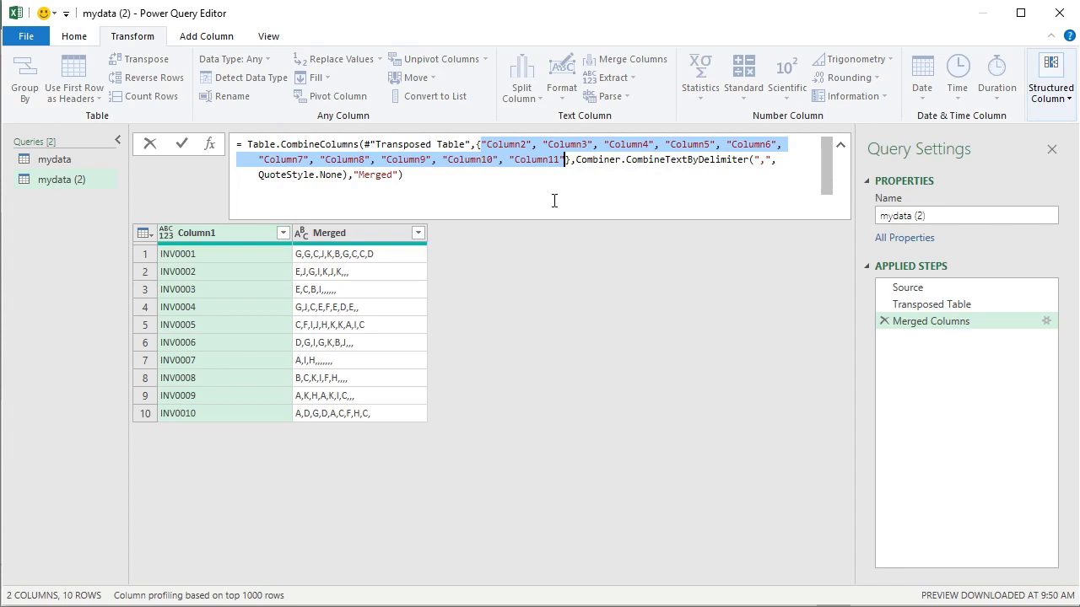
{"action": "left_click", "coordinate": [478, 145]}
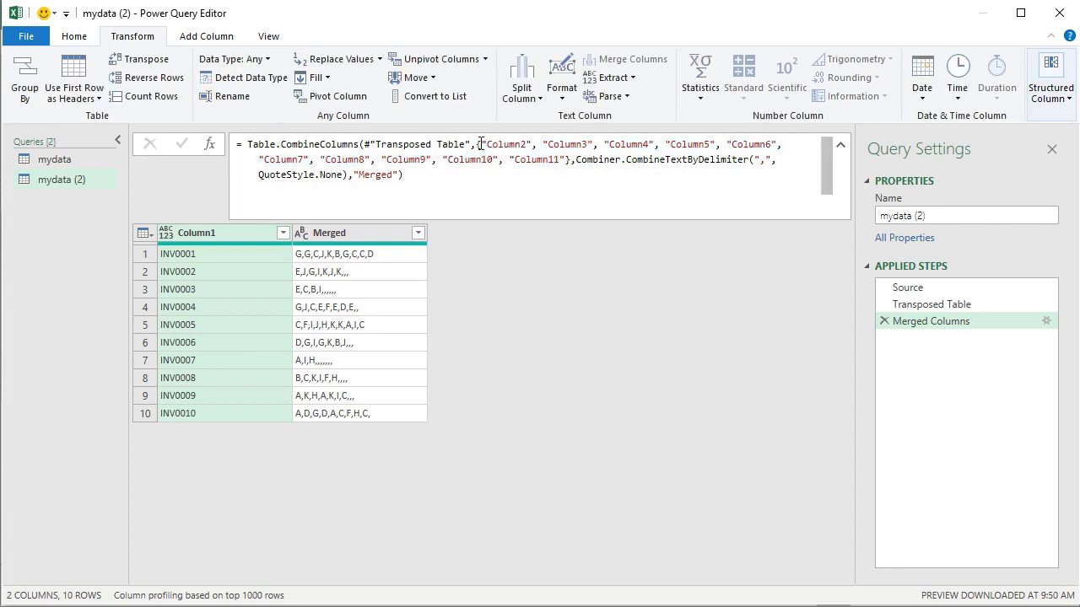
{"action": "left_click_drag", "start_coordinate": [478, 144], "coordinate": [567, 163]}
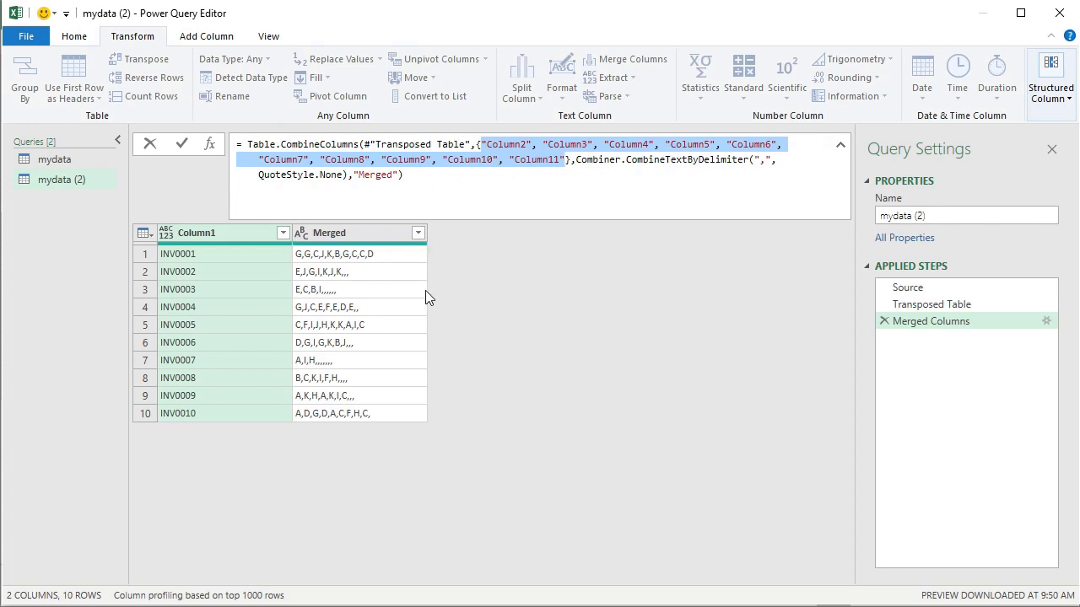
{"action": "left_click", "coordinate": [841, 145]}
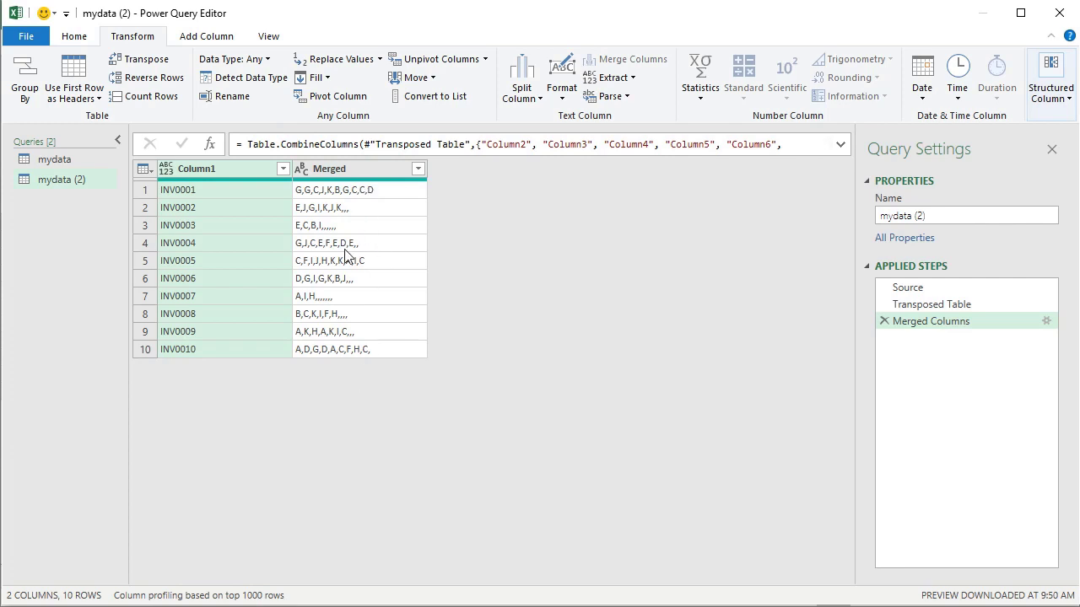
Set Split Column by Delimiter on Merged to Comma, each occurrence, split into rows.
{"action": "left_click", "coordinate": [382, 168]}
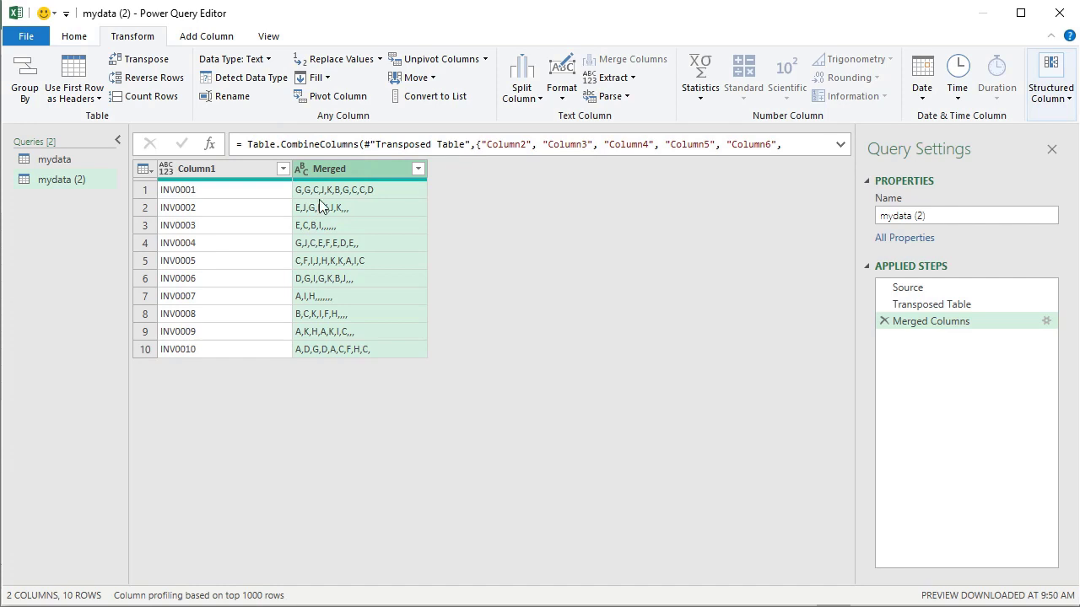
{"action": "right_click", "coordinate": [374, 168]}
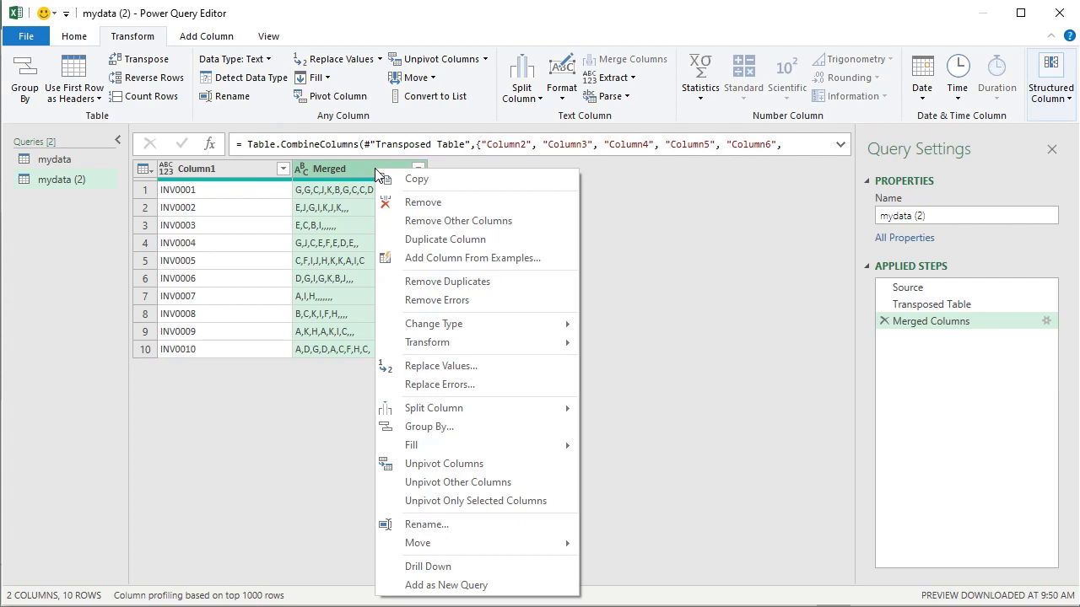
{"action": "mouse_move", "coordinate": [503, 410]}
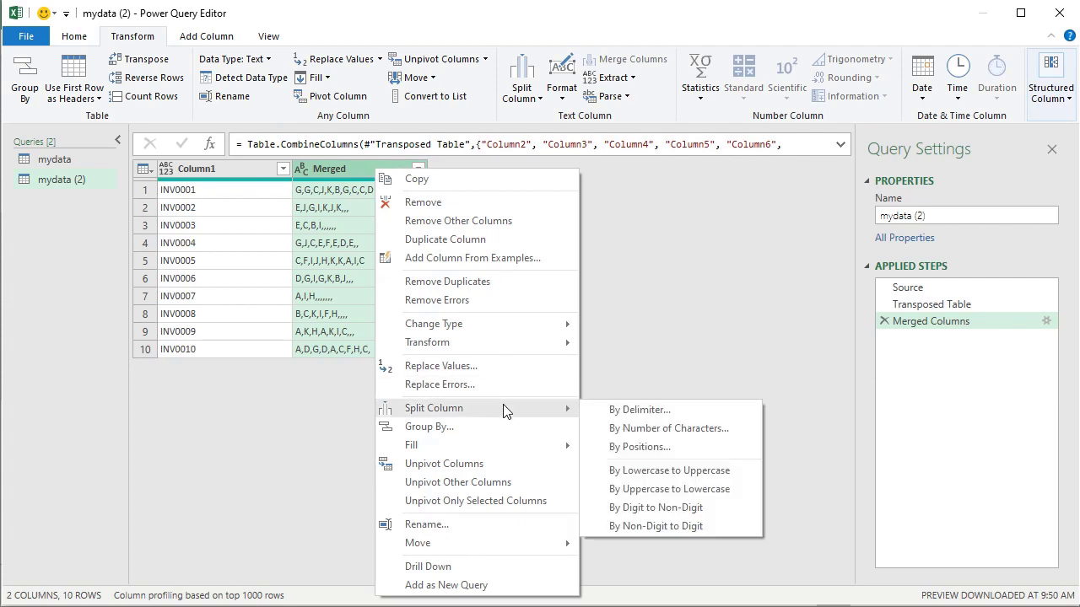
{"action": "left_click", "coordinate": [707, 409]}
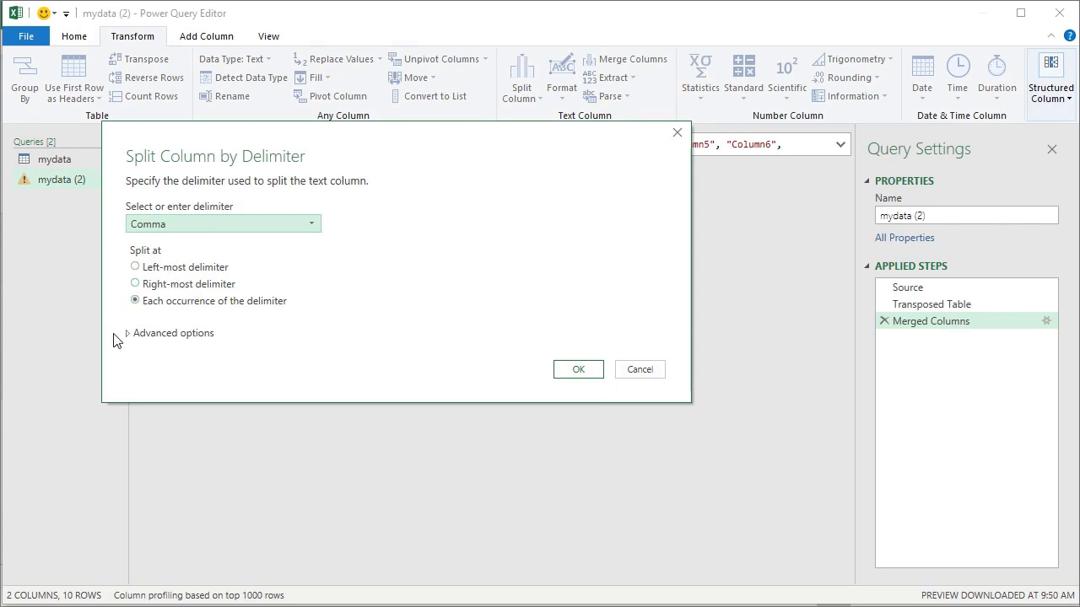
{"action": "left_click", "coordinate": [153, 335]}
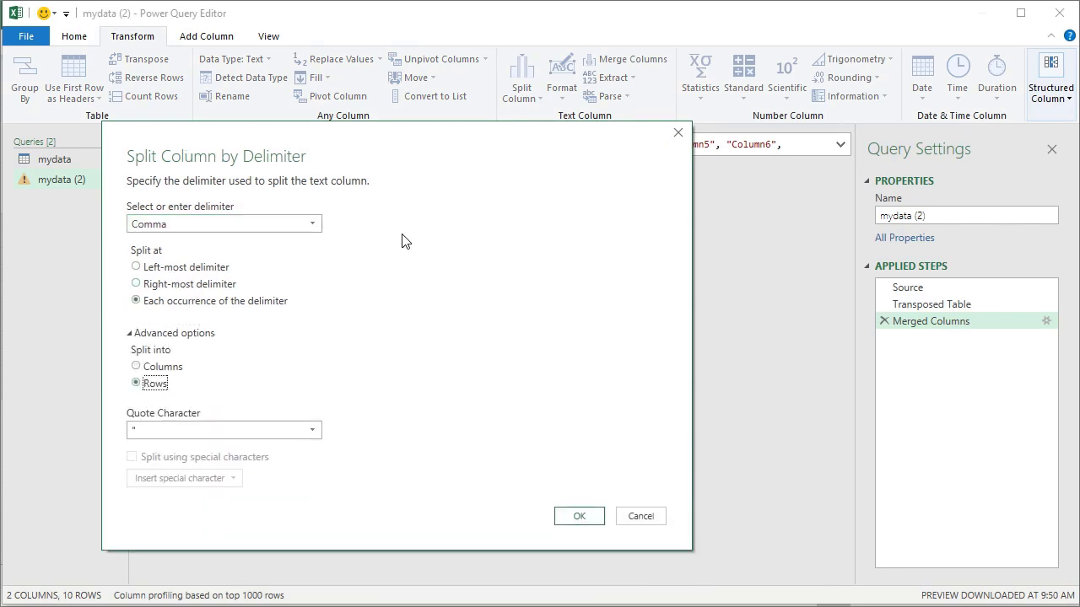
{"action": "left_click_drag", "start_coordinate": [446, 134], "coordinate": [729, 84]}
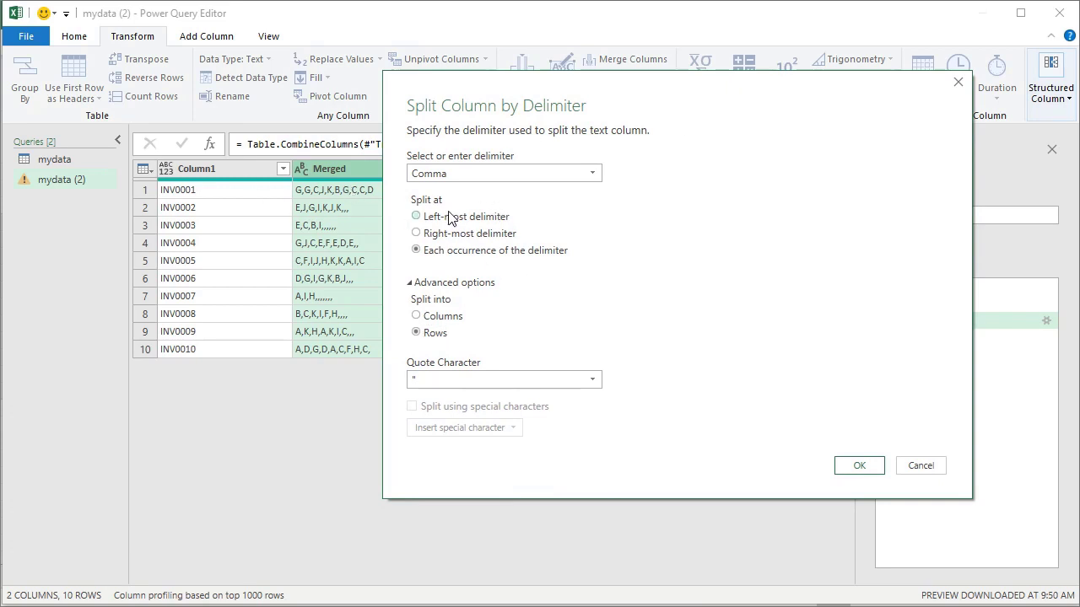
Apply the split into rows and review the 100 resulting rows for blank product cells.
{"action": "left_click", "coordinate": [857, 467]}
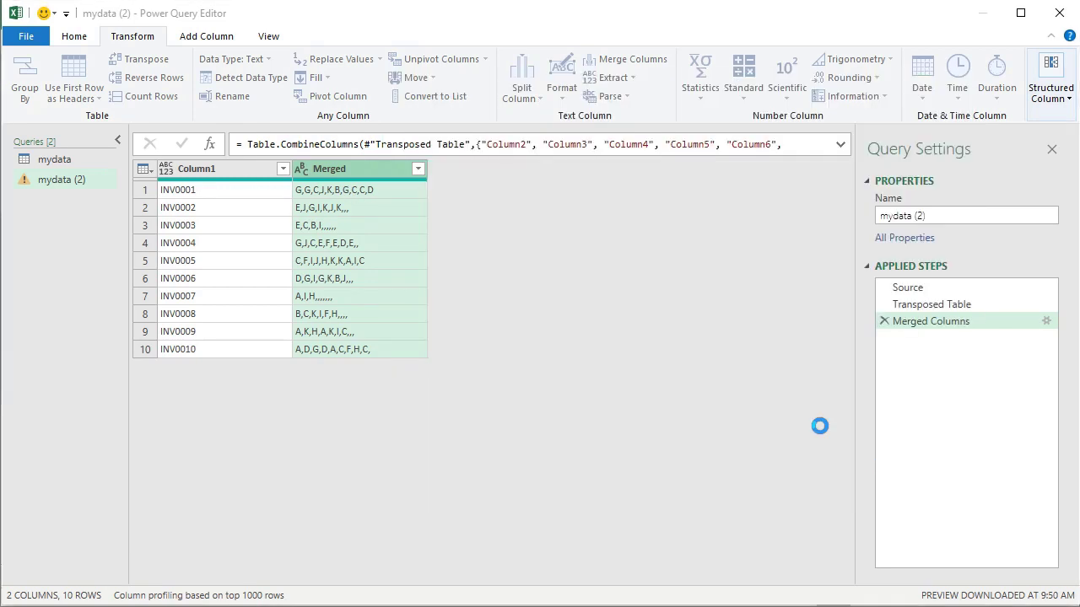
{"action": "scroll", "coordinate": [326, 473], "scroll_direction": "down", "scroll_amount": 20}
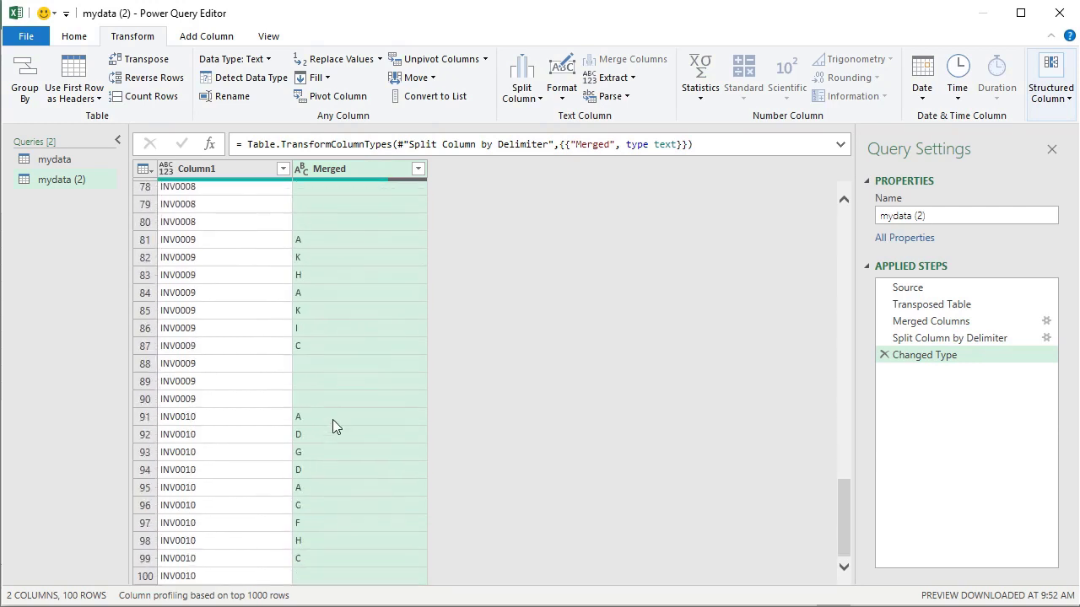
{"action": "left_click", "coordinate": [336, 364]}
{"action": "left_click", "coordinate": [334, 384]}
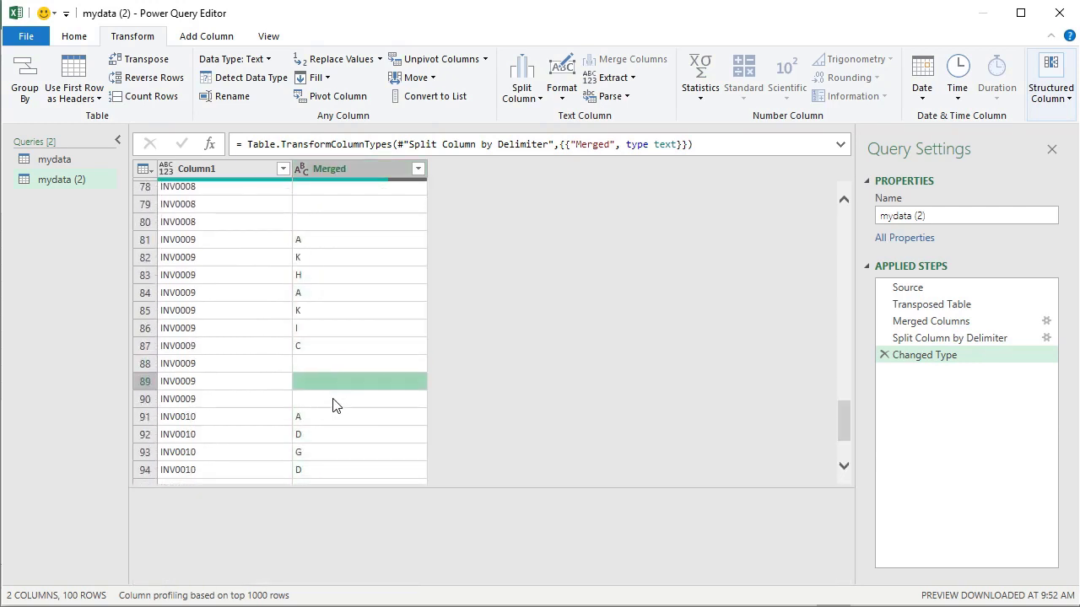
{"action": "left_click", "coordinate": [335, 400]}
{"action": "scroll", "coordinate": [344, 389], "scroll_direction": "down", "scroll_amount": 2}
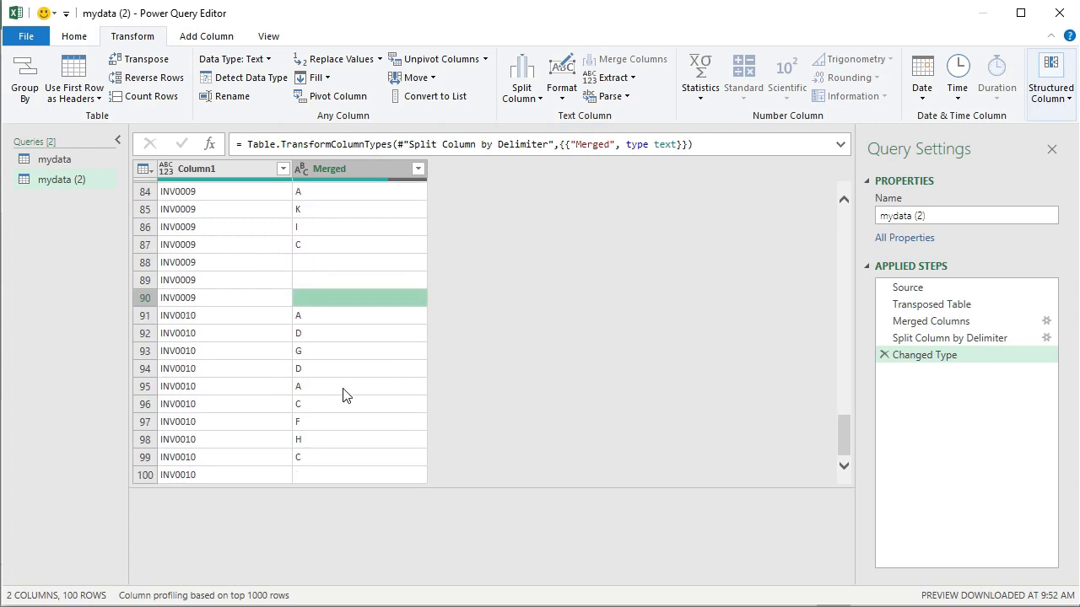
{"action": "left_click", "coordinate": [341, 474]}
{"action": "scroll", "coordinate": [430, 440], "scroll_direction": "up", "scroll_amount": 20}
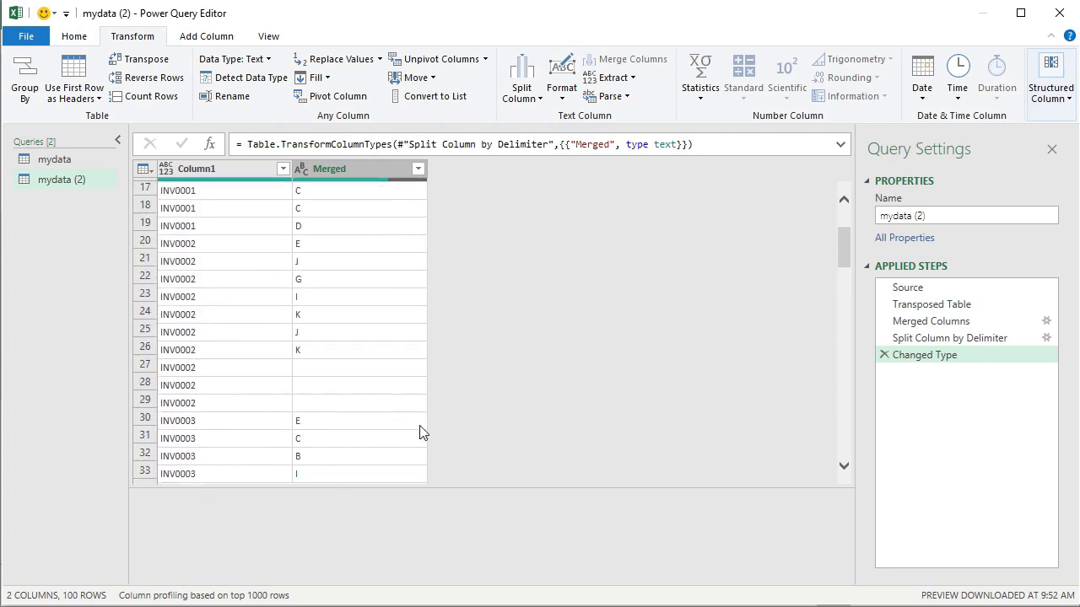
{"action": "scroll", "coordinate": [423, 433], "scroll_direction": "up", "scroll_amount": 5}
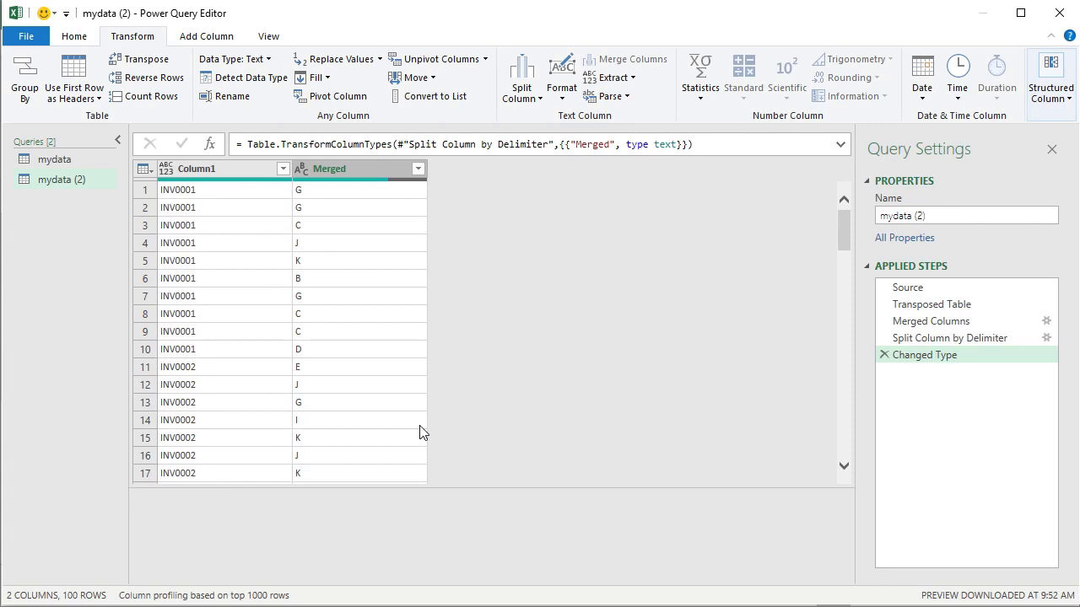
{"action": "scroll", "coordinate": [379, 428], "scroll_direction": "down", "scroll_amount": 7}
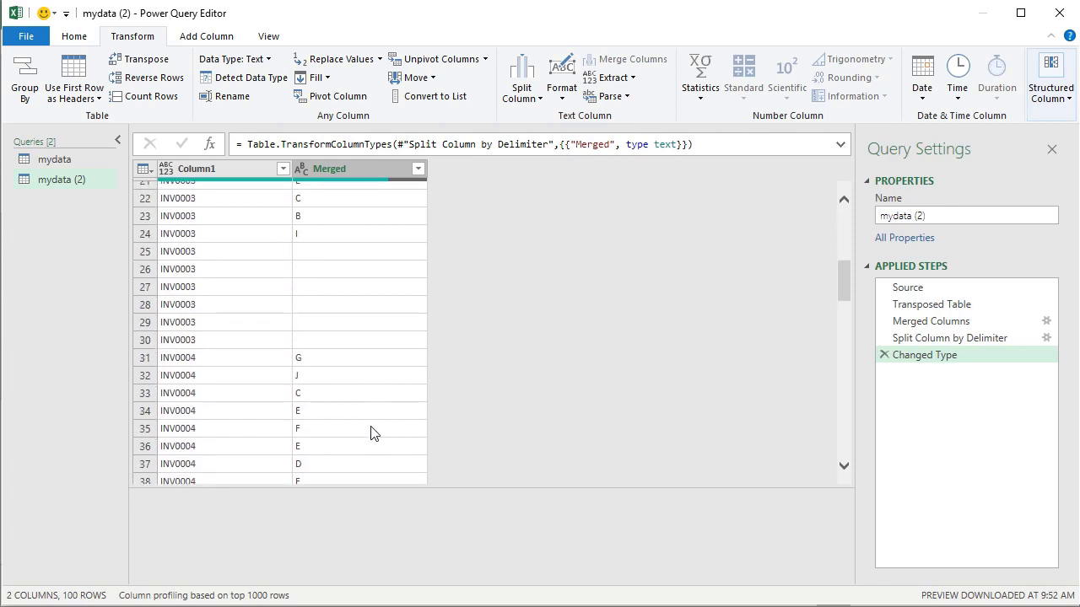
{"action": "scroll", "coordinate": [374, 433], "scroll_direction": "up", "scroll_amount": 6}
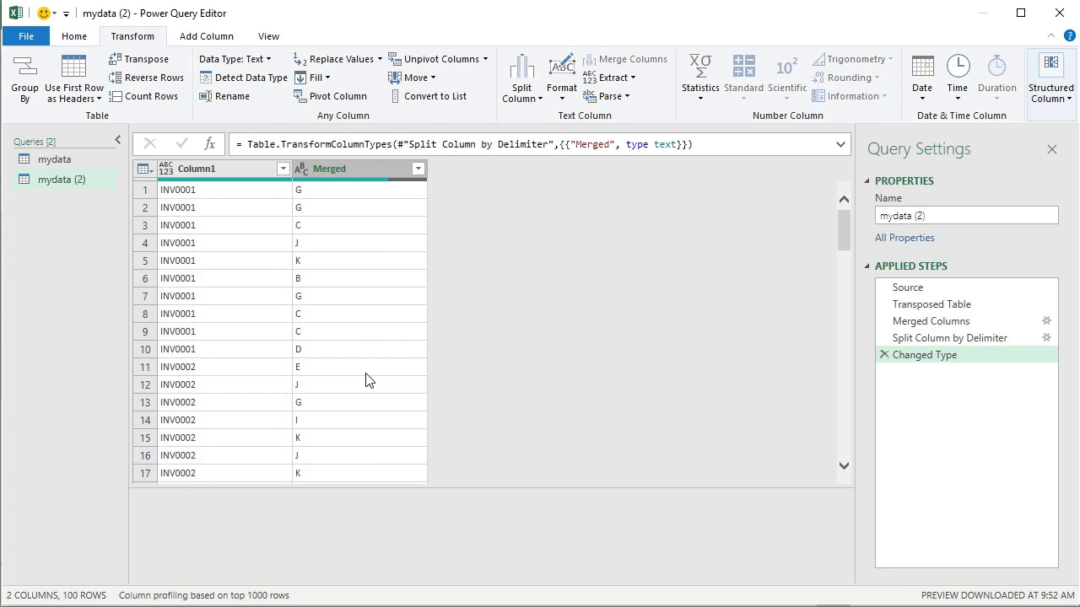
{"action": "scroll", "coordinate": [380, 253], "scroll_direction": "down", "scroll_amount": 6}
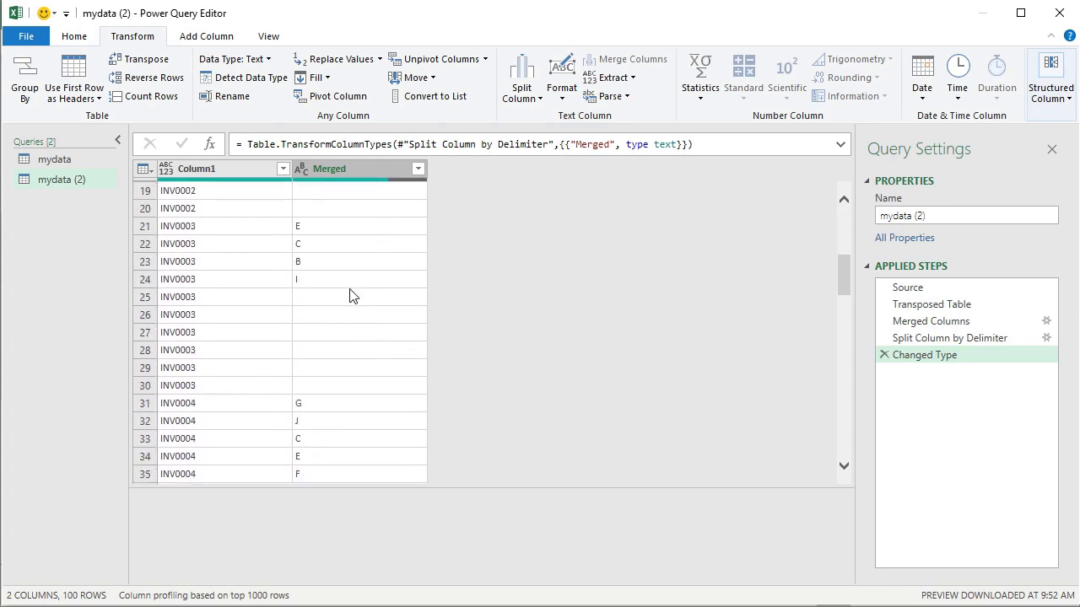
{"action": "scroll", "coordinate": [335, 366], "scroll_direction": "up", "scroll_amount": 6}
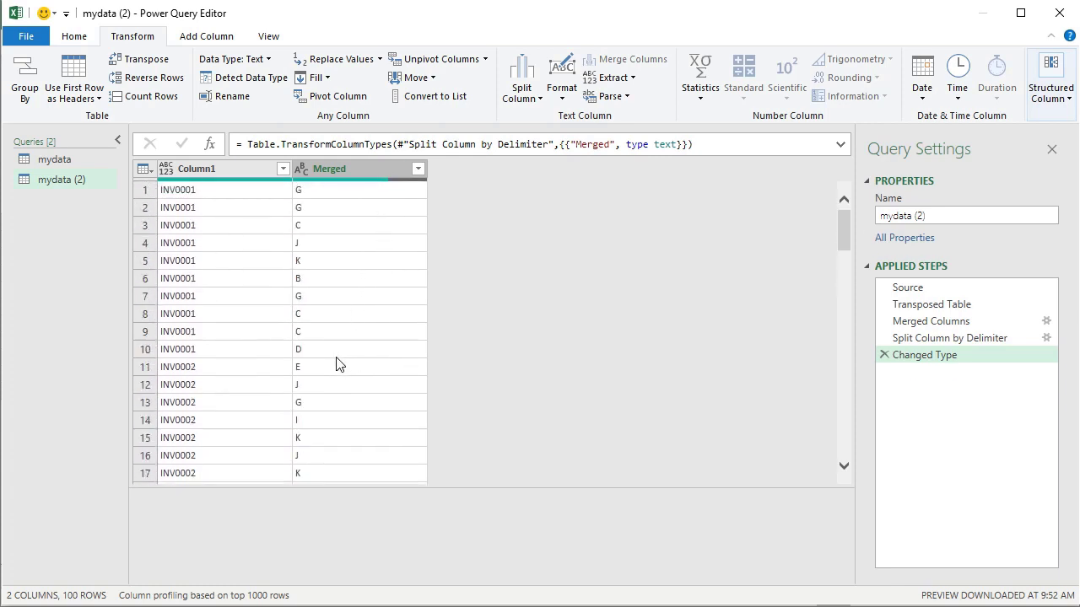
Filter out (blank) values in the Merged column, leaving 71 rows.
{"action": "left_click", "coordinate": [415, 171]}
{"action": "left_click", "coordinate": [416, 171]}
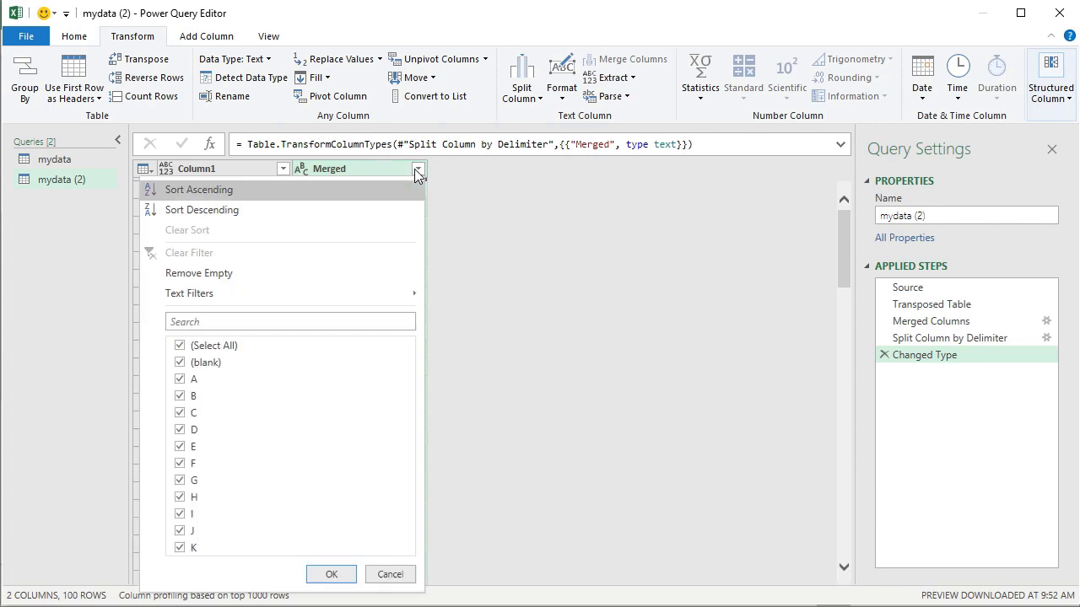
{"action": "left_click", "coordinate": [202, 363]}
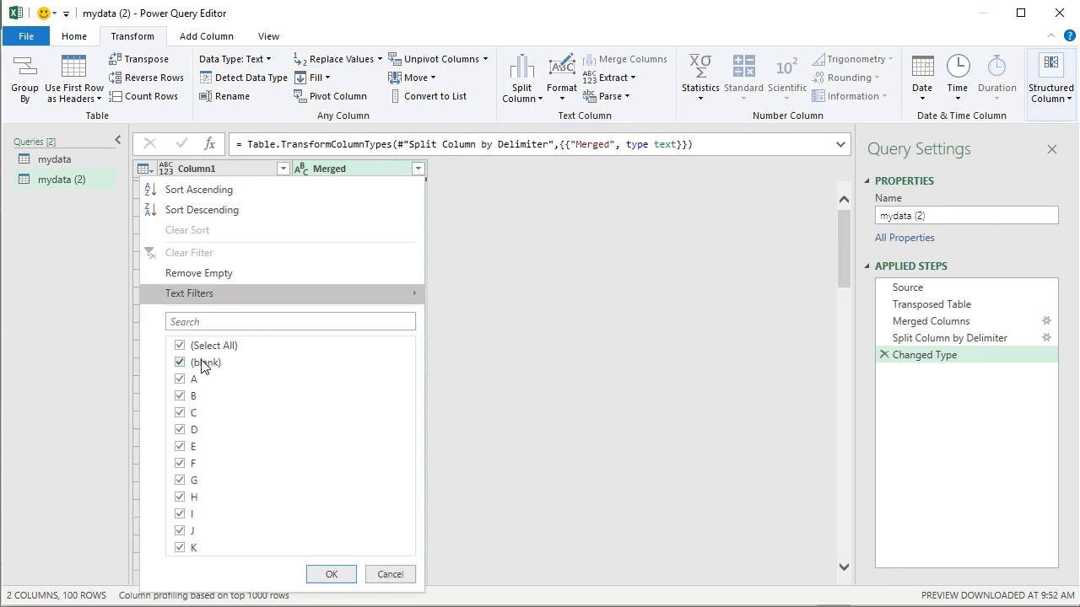
{"action": "left_click", "coordinate": [331, 575]}
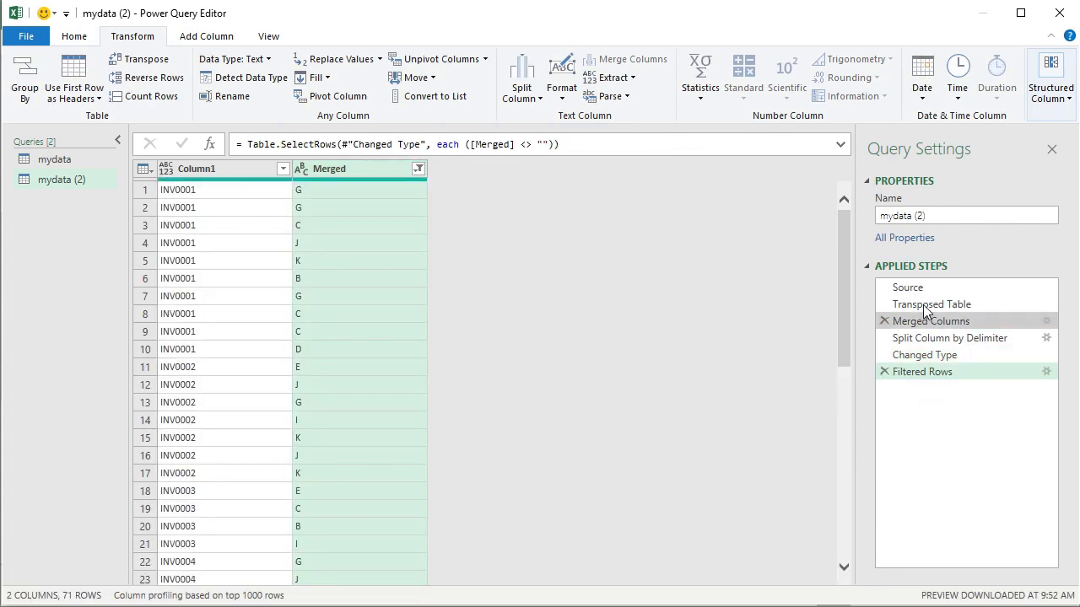
Delete the Changed Type step and select the Column1 and Merged columns.
{"action": "left_click", "coordinate": [884, 355]}
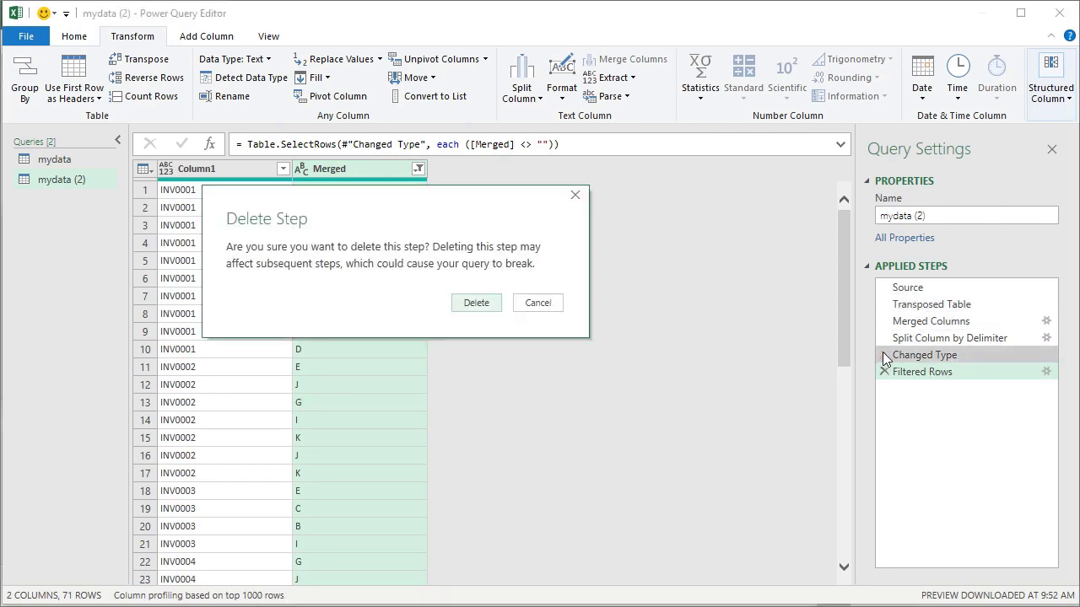
{"action": "left_click", "coordinate": [477, 302]}
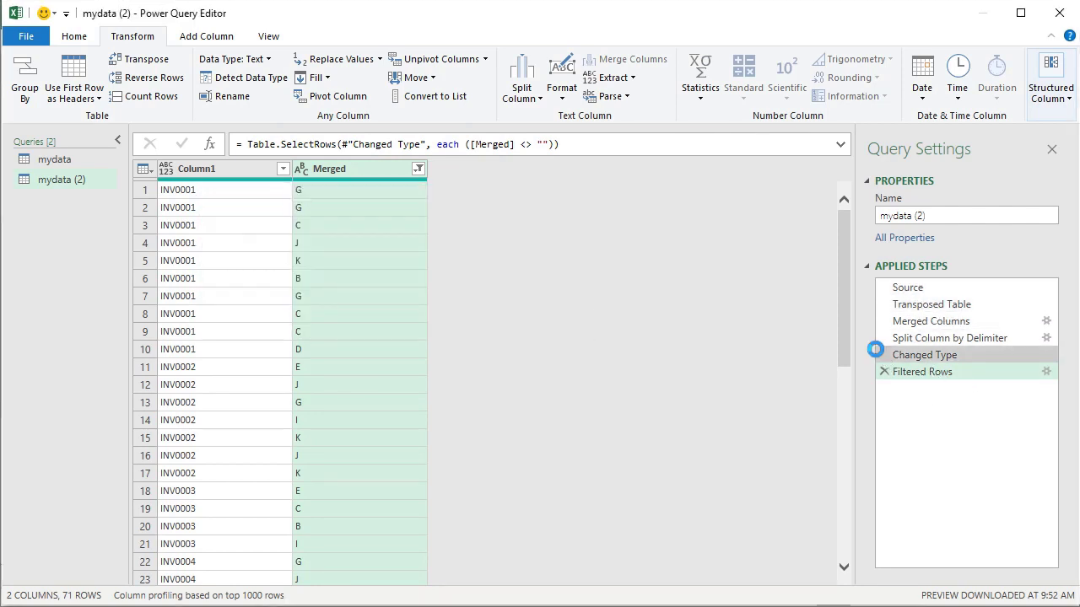
{"action": "left_click", "coordinate": [237, 174]}
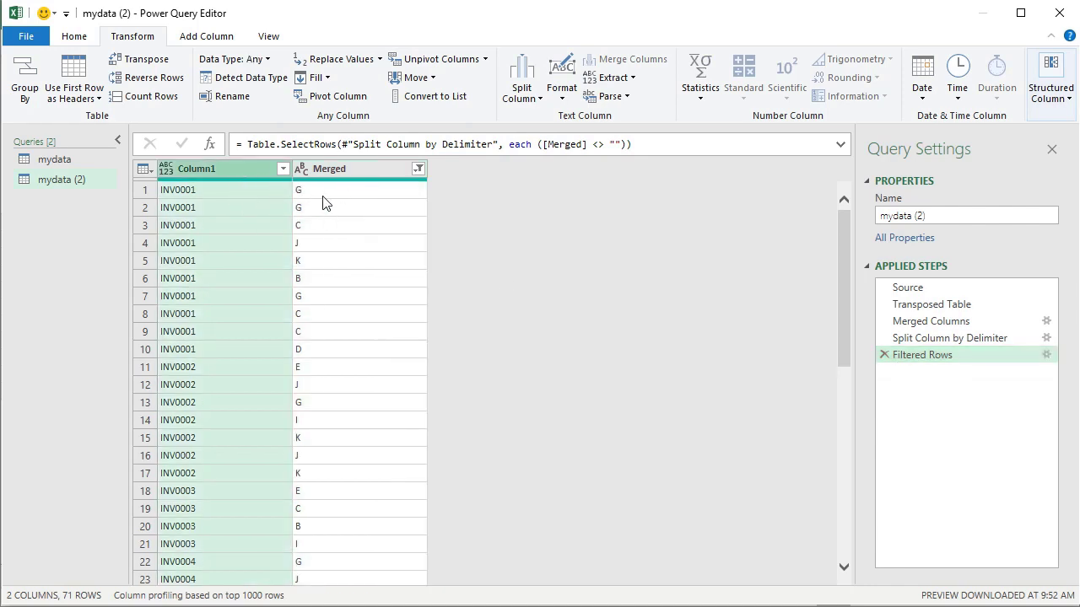
{"action": "left_click", "coordinate": [332, 168]}
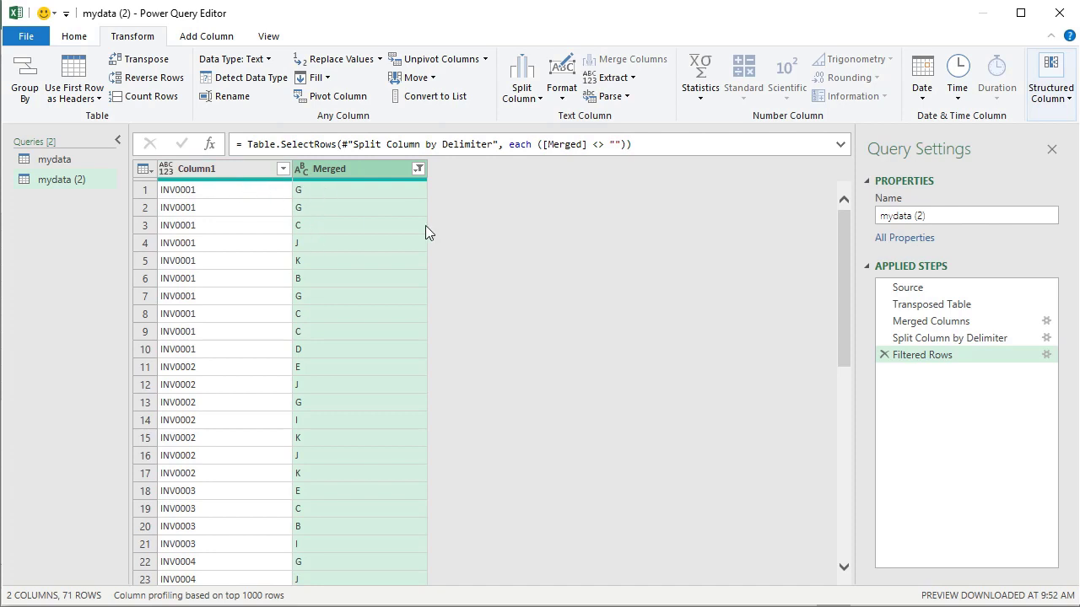
Remove duplicate rows across Column1 and Merged, leaving 54 invoice–product pairs.
{"action": "left_click", "coordinate": [206, 164]}
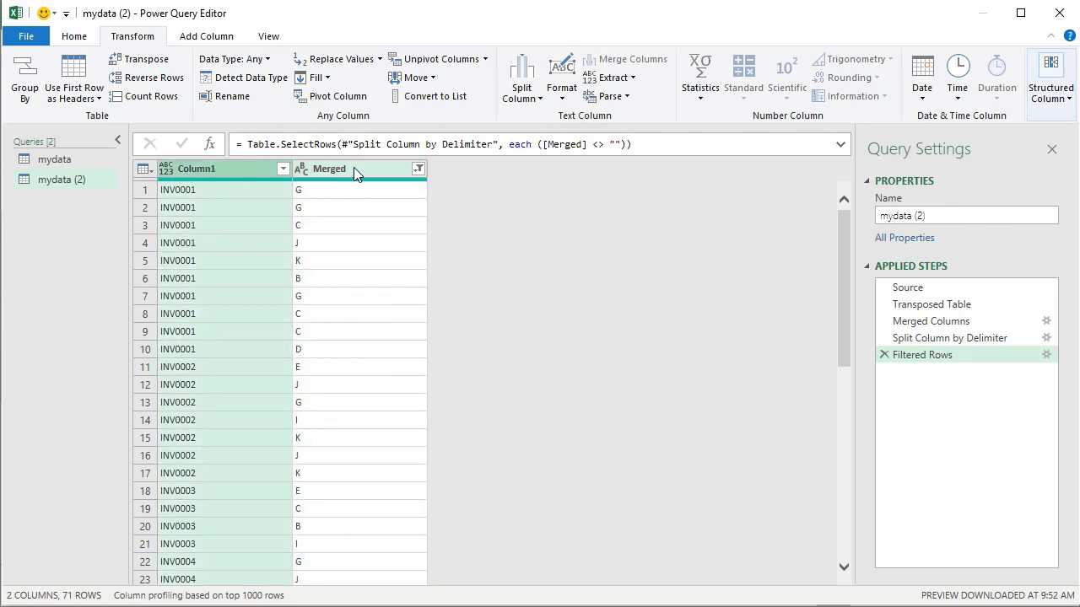
{"action": "left_click", "coordinate": [353, 167], "text": "ctrl"}
{"action": "right_click", "coordinate": [333, 171]}
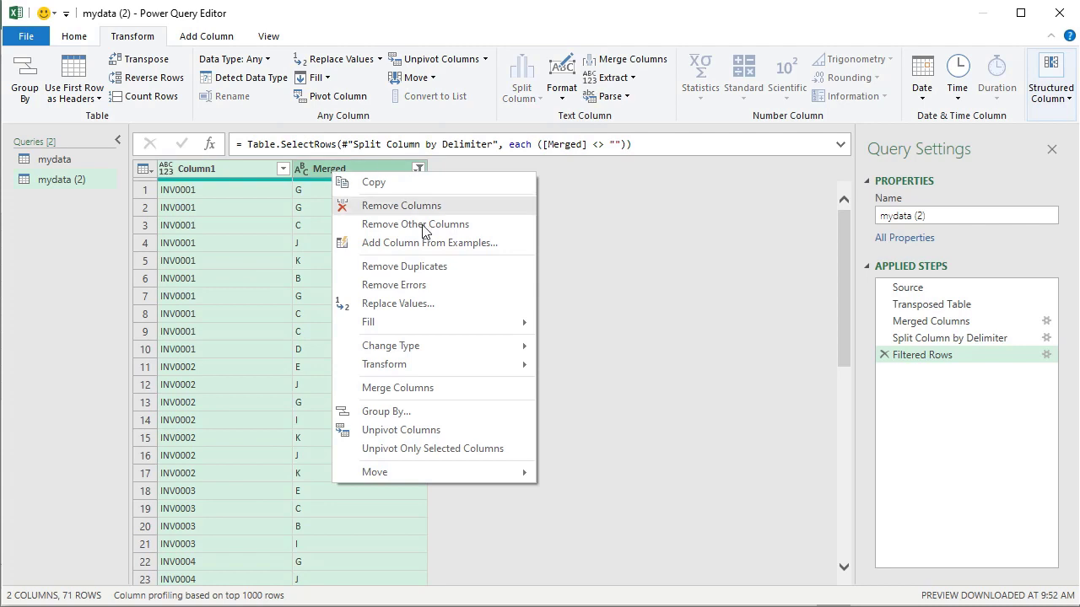
{"action": "left_click", "coordinate": [417, 268]}
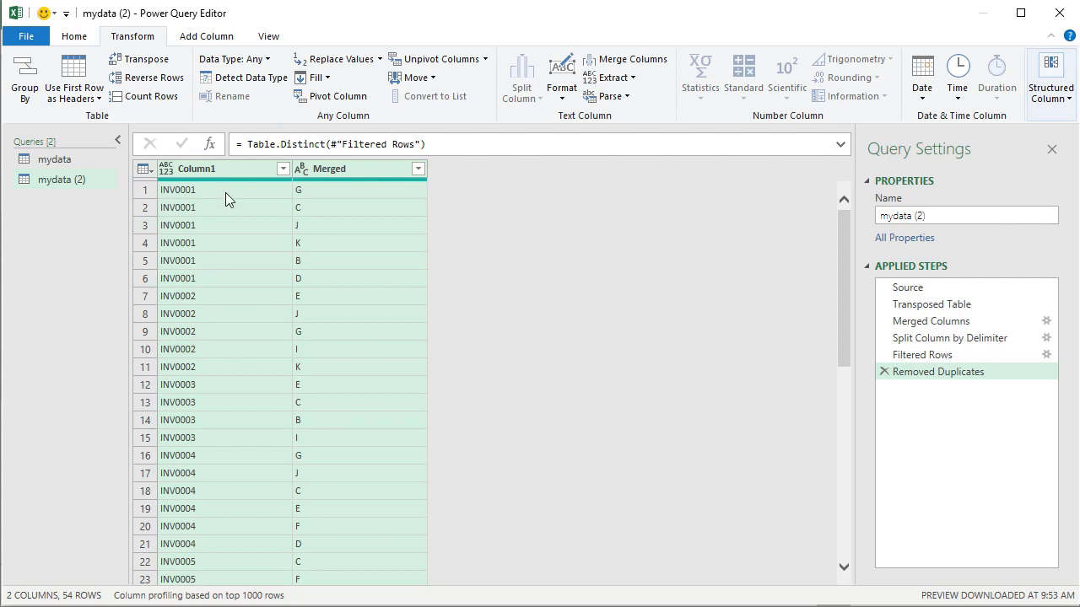
Spot-check INV0001's deduplicated invoice and product values, then select Column1.
{"action": "scroll", "coordinate": [375, 455], "scroll_direction": "down", "scroll_amount": 10}
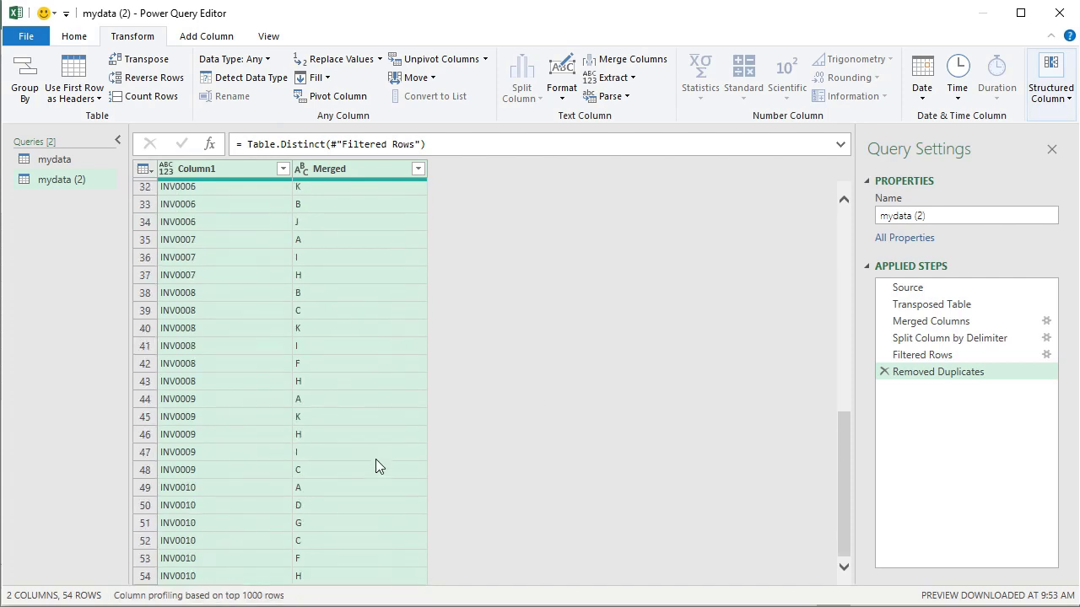
{"action": "scroll", "coordinate": [378, 464], "scroll_direction": "up", "scroll_amount": 10}
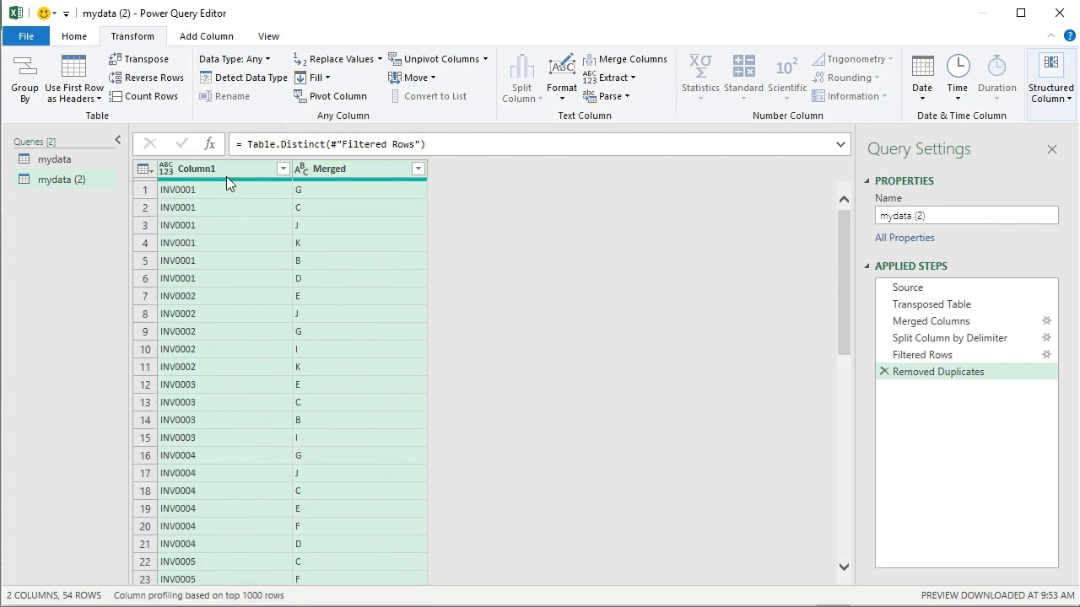
{"action": "scroll", "coordinate": [244, 464], "scroll_direction": "down", "scroll_amount": 10}
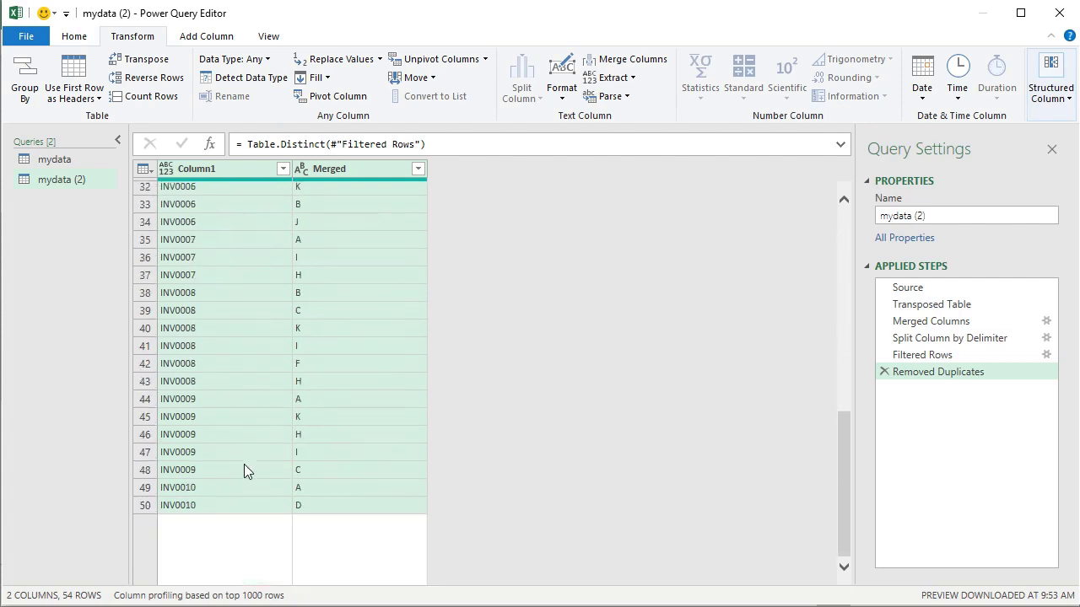
{"action": "scroll", "coordinate": [245, 467], "scroll_direction": "up", "scroll_amount": 10}
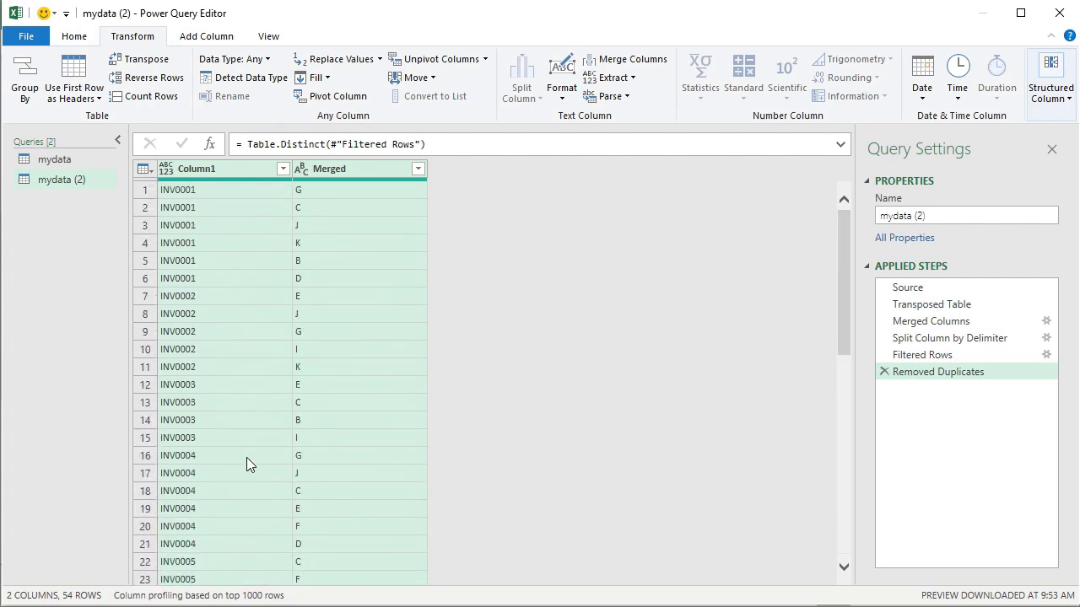
{"action": "left_click", "coordinate": [190, 189]}
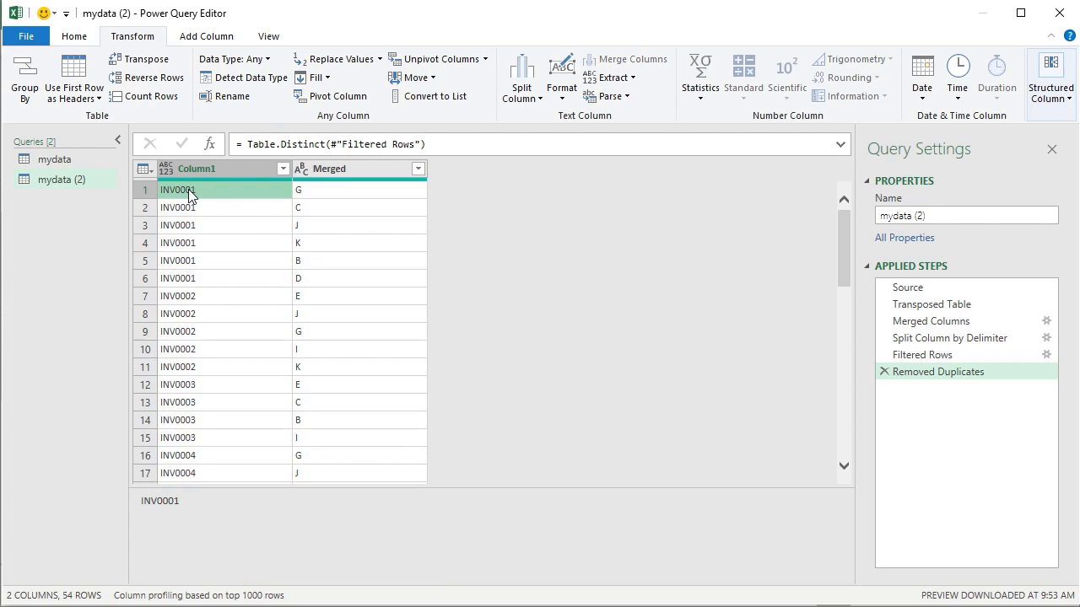
{"action": "left_click", "coordinate": [315, 190]}
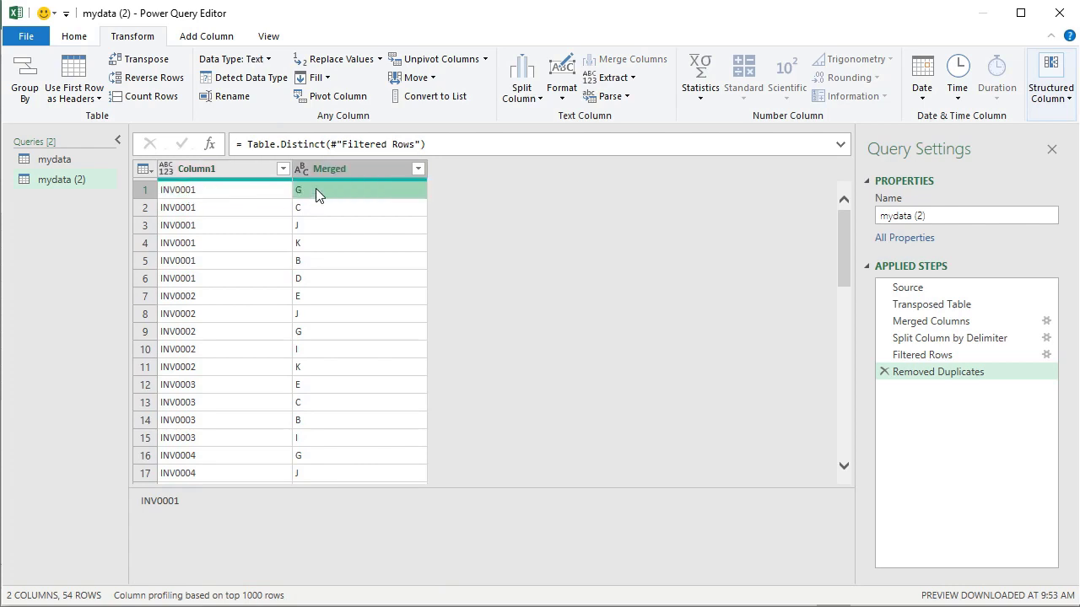
{"action": "left_click", "coordinate": [322, 280]}
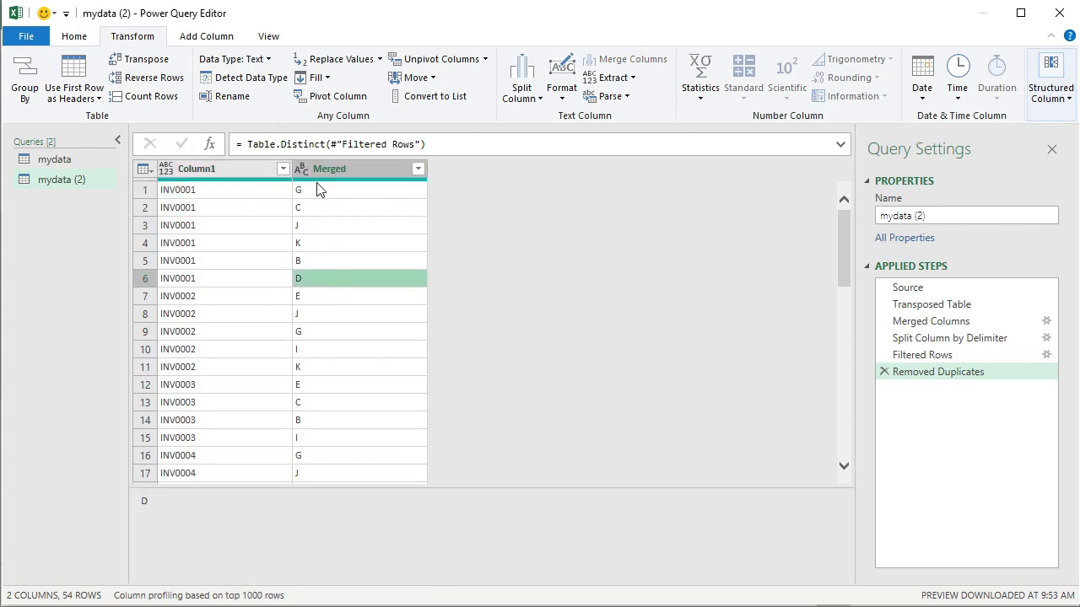
{"action": "left_click", "coordinate": [316, 193]}
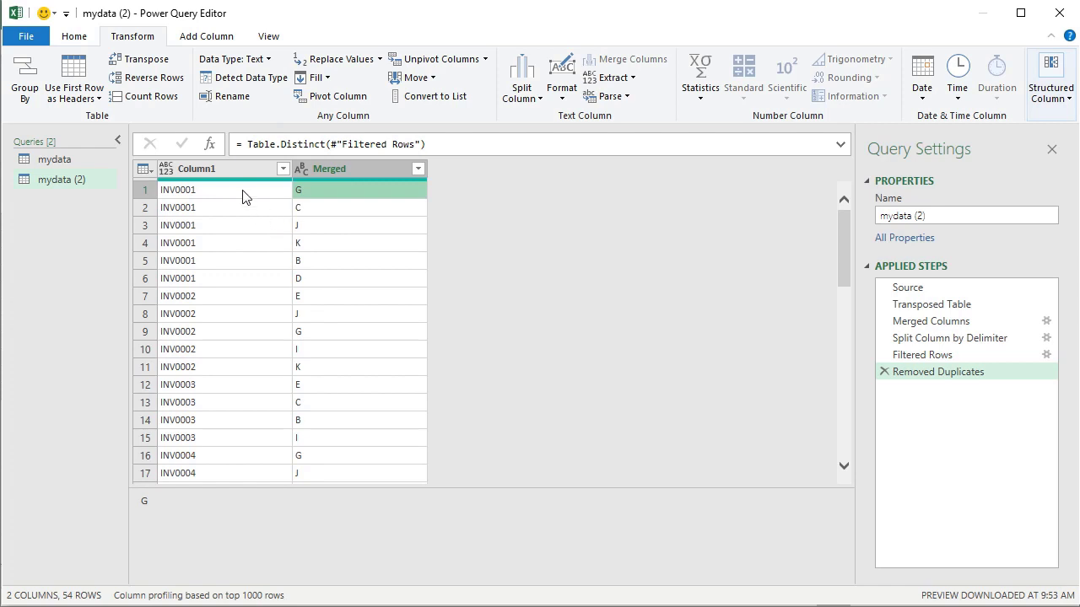
{"action": "left_click", "coordinate": [228, 168]}
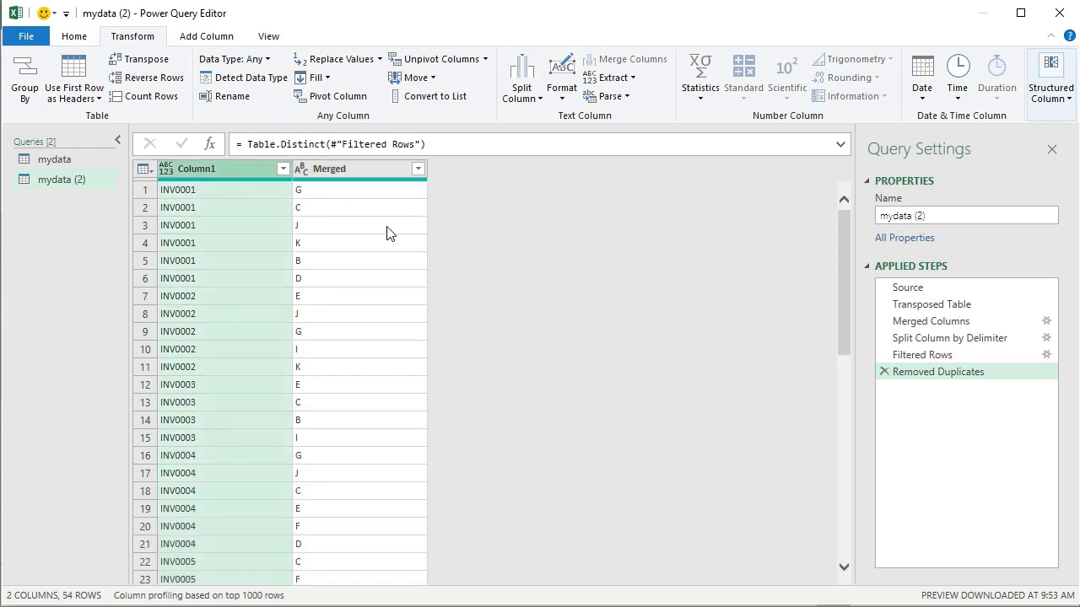
Group by Column1 using All Rows into a column named data, and preview INV0001's nested table.
{"action": "left_click", "coordinate": [24, 82]}
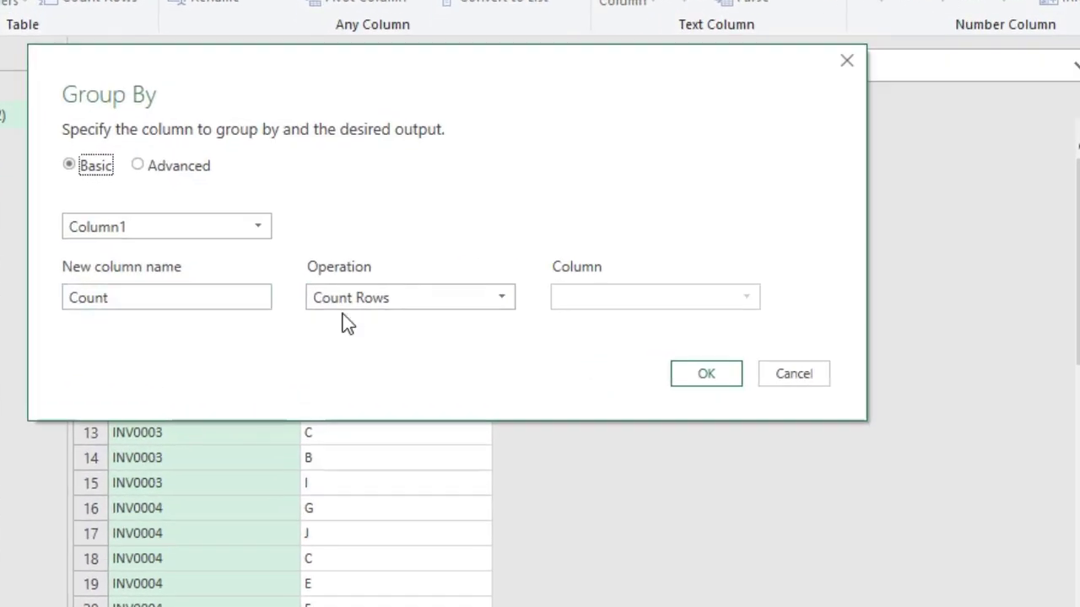
{"action": "left_click", "coordinate": [369, 296]}
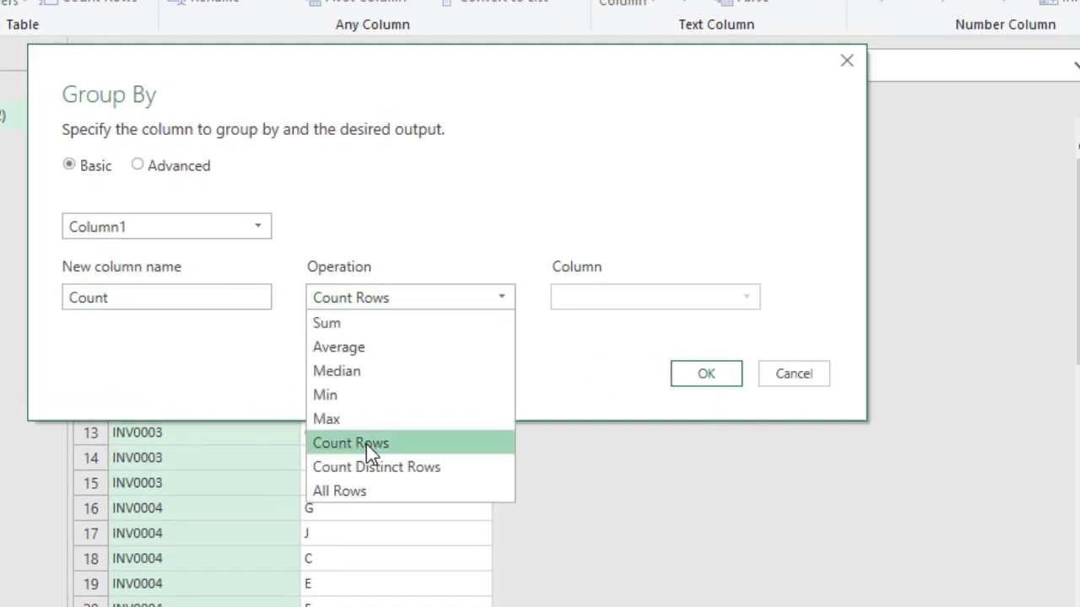
{"action": "left_click", "coordinate": [340, 491]}
{"action": "double_click", "coordinate": [175, 298]}
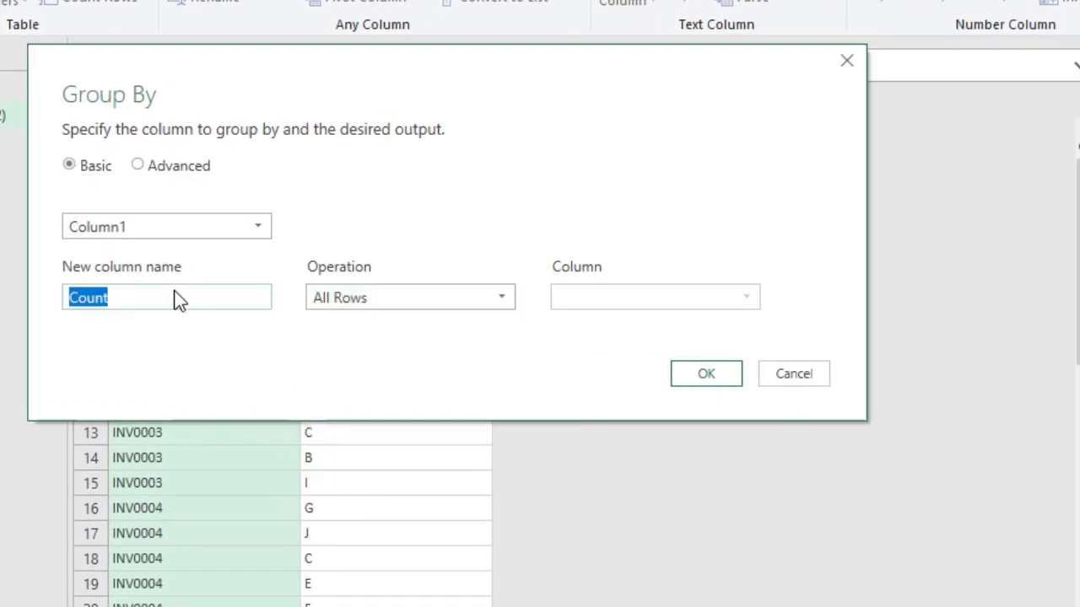
{"action": "type", "text": "data"}
{"action": "left_click", "coordinate": [706, 374]}
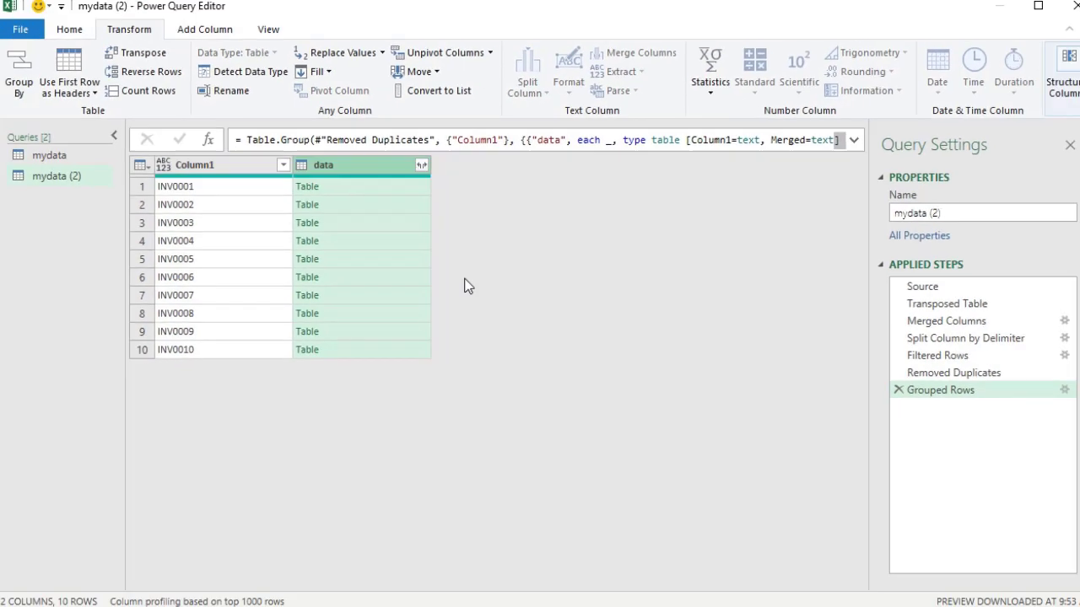
{"action": "left_click", "coordinate": [353, 189]}
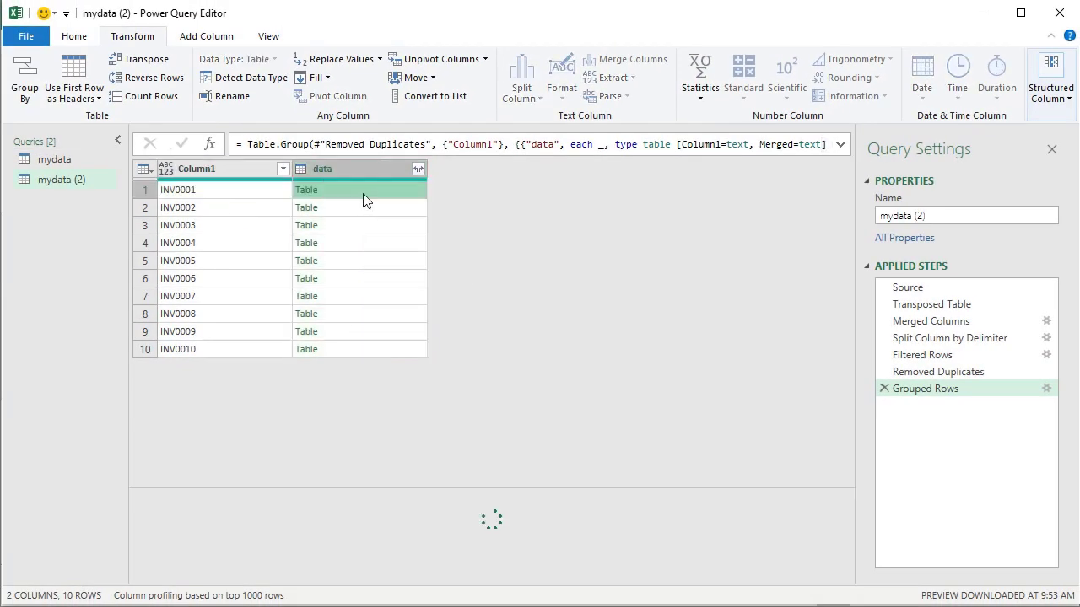
{"action": "left_click_drag", "start_coordinate": [345, 486], "coordinate": [345, 388]}
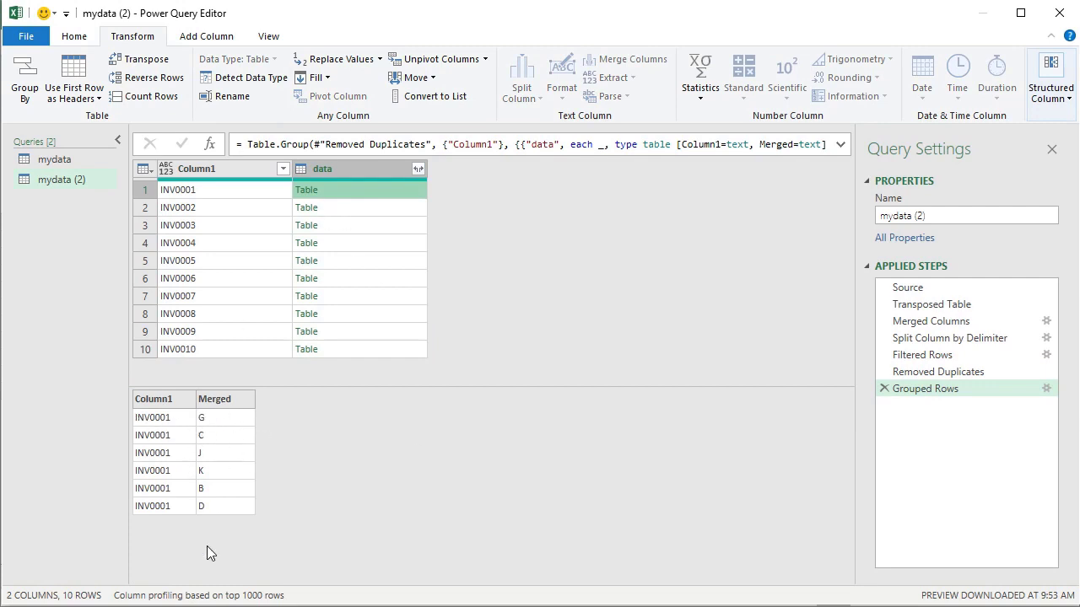
Add a custom column named items with the formula [data][Merged] and preview INV0001.
{"action": "left_click", "coordinate": [196, 39]}
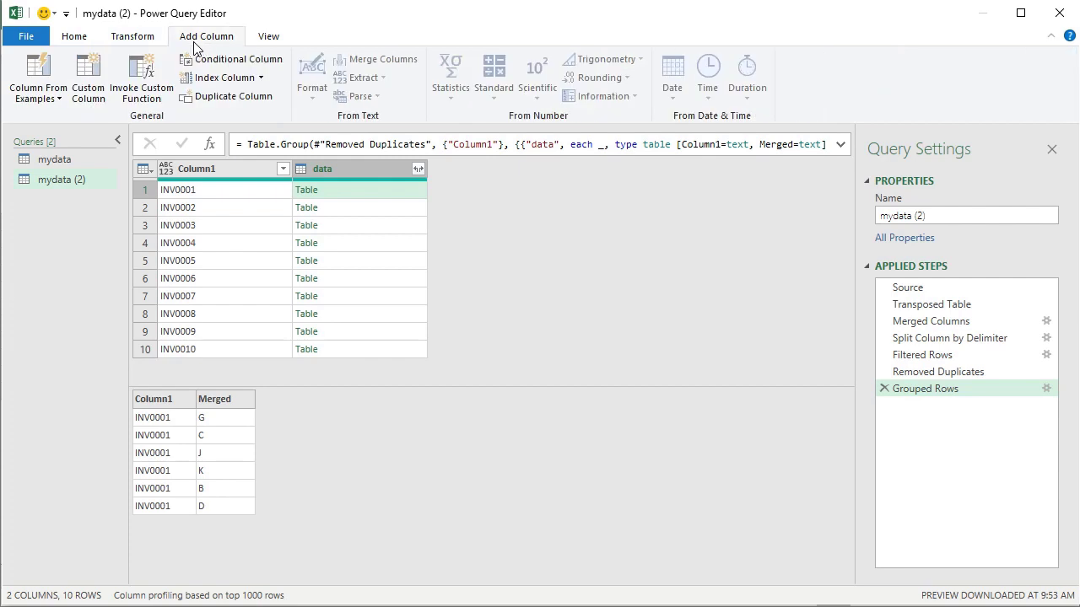
{"action": "left_click", "coordinate": [43, 74]}
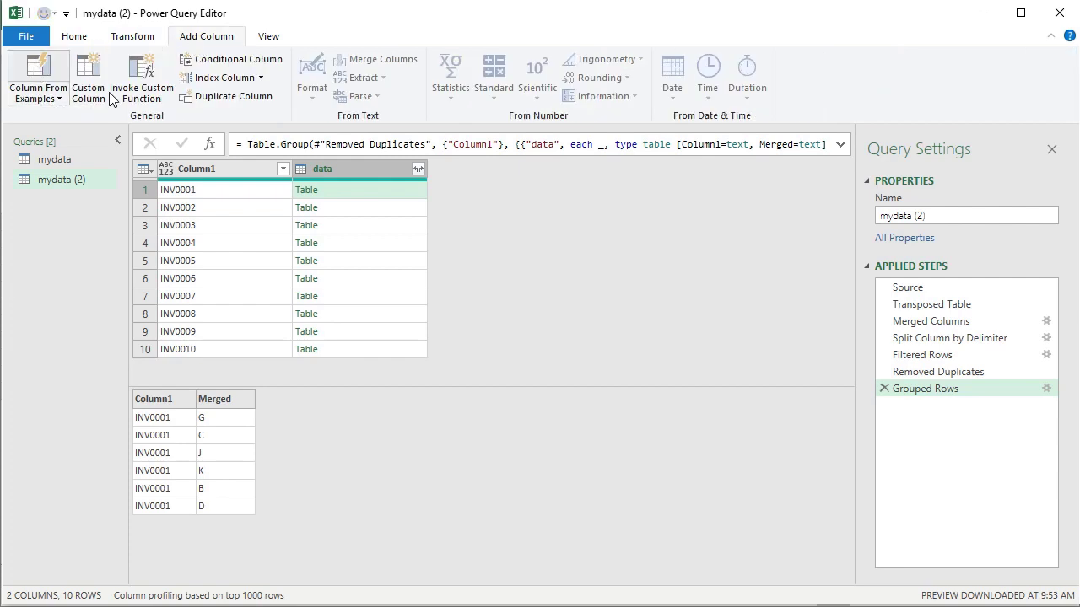
{"action": "left_click", "coordinate": [819, 195]}
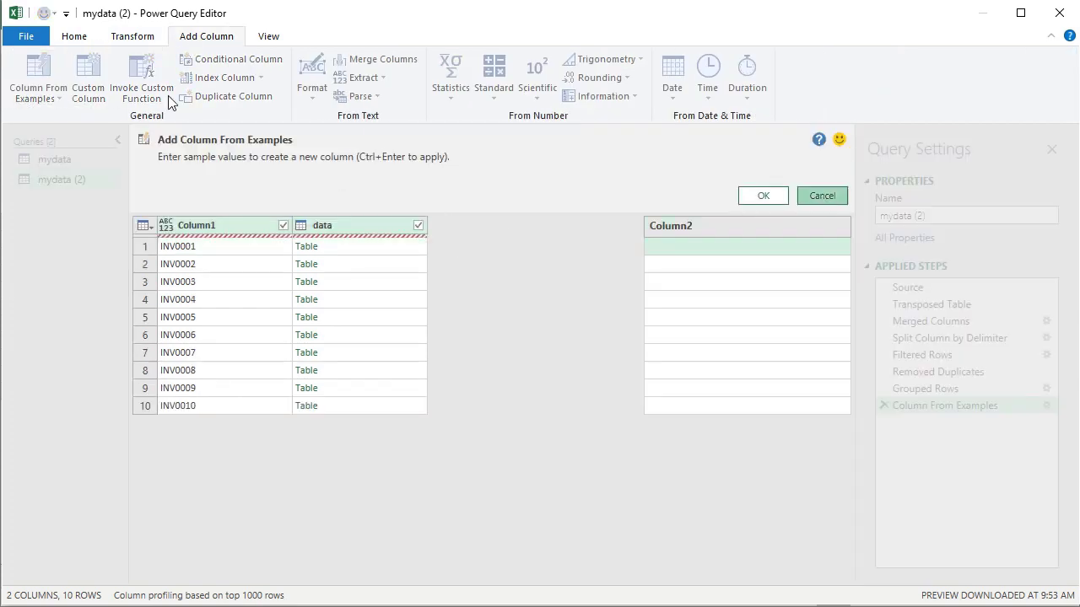
{"action": "left_click", "coordinate": [88, 80]}
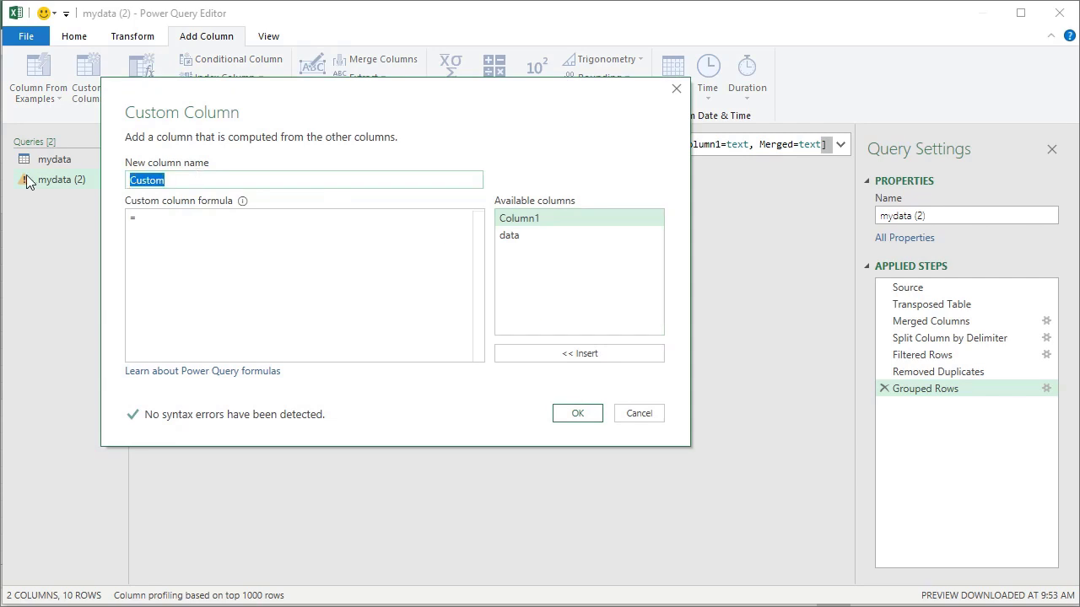
{"action": "type", "text": "items"}
{"action": "mouse_move", "coordinate": [242, 201]}
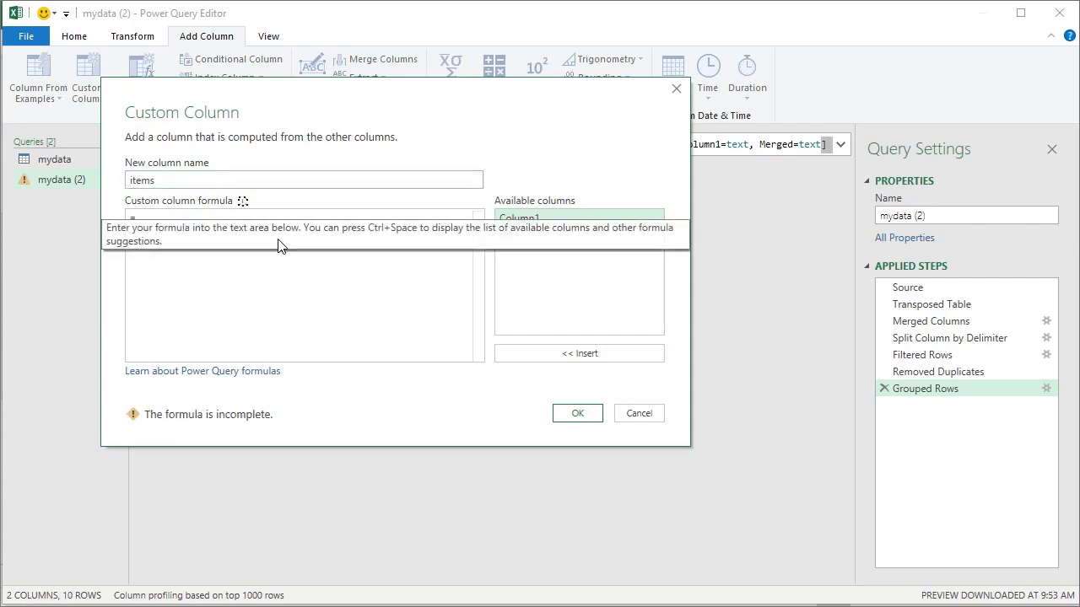
{"action": "left_click", "coordinate": [535, 238]}
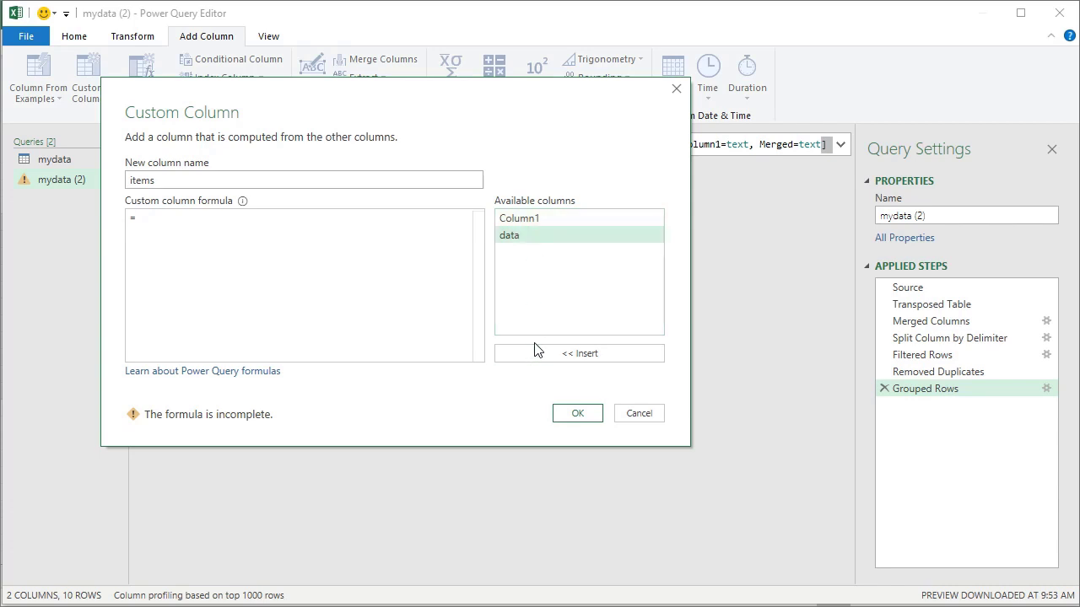
{"action": "left_click", "coordinate": [554, 351]}
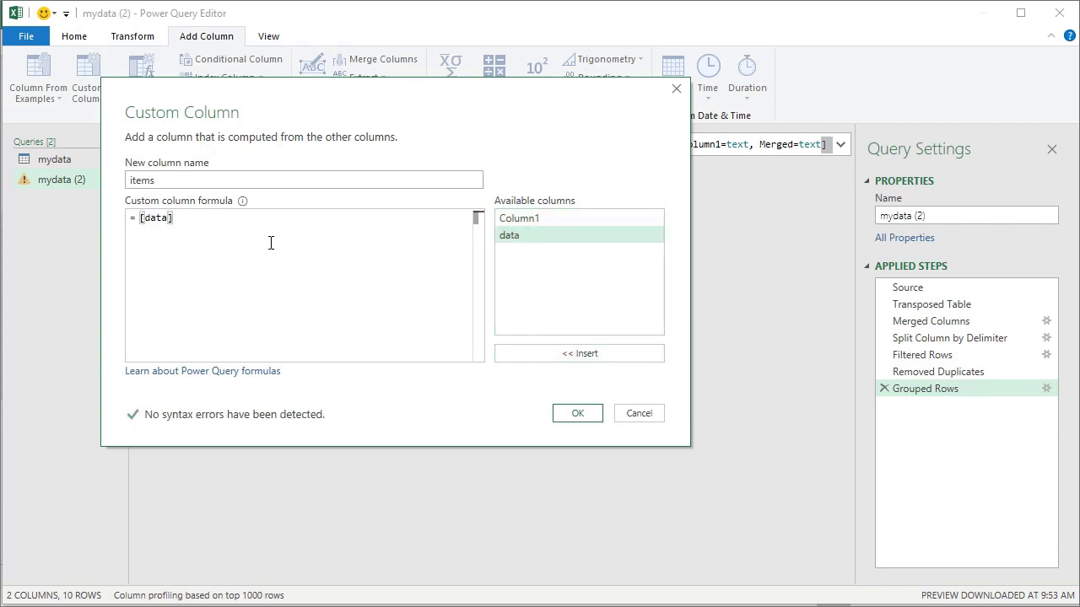
{"action": "type", "text": "[Merged]"}
{"action": "left_click_drag", "start_coordinate": [287, 106], "coordinate": [639, 101]}
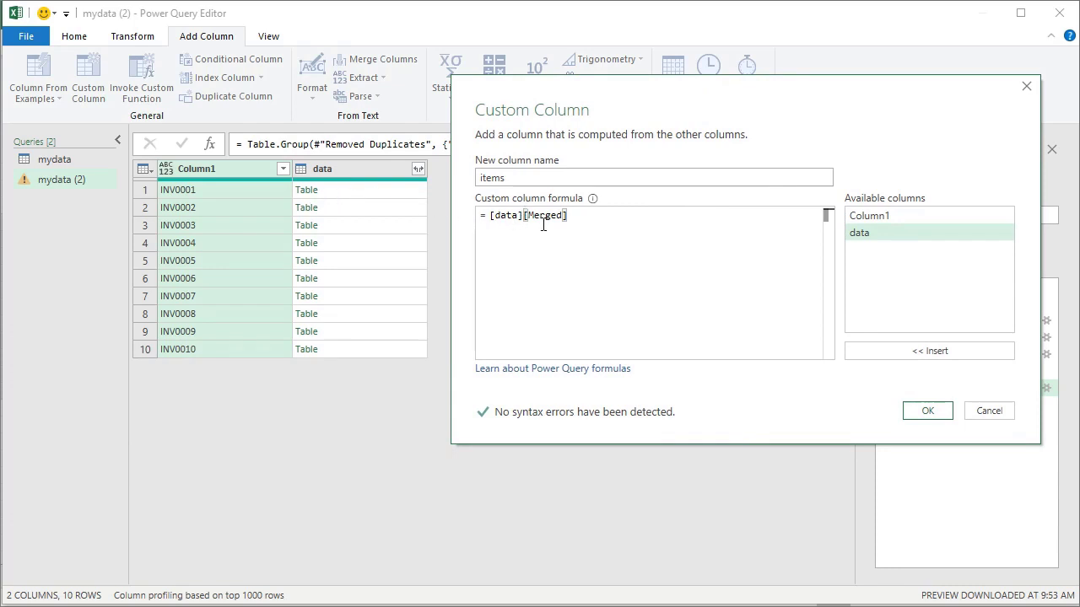
{"action": "left_click", "coordinate": [920, 410]}
{"action": "left_click", "coordinate": [484, 191]}
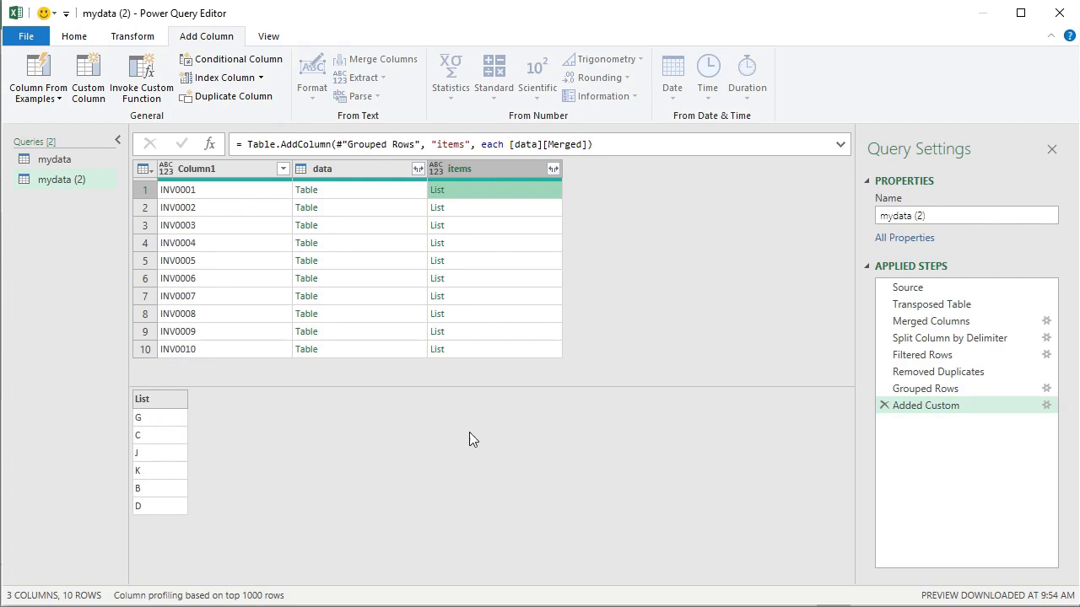
Rewrite the items formula as Text.Combine([data][Merged], ", ").
{"action": "left_click", "coordinate": [1046, 405]}
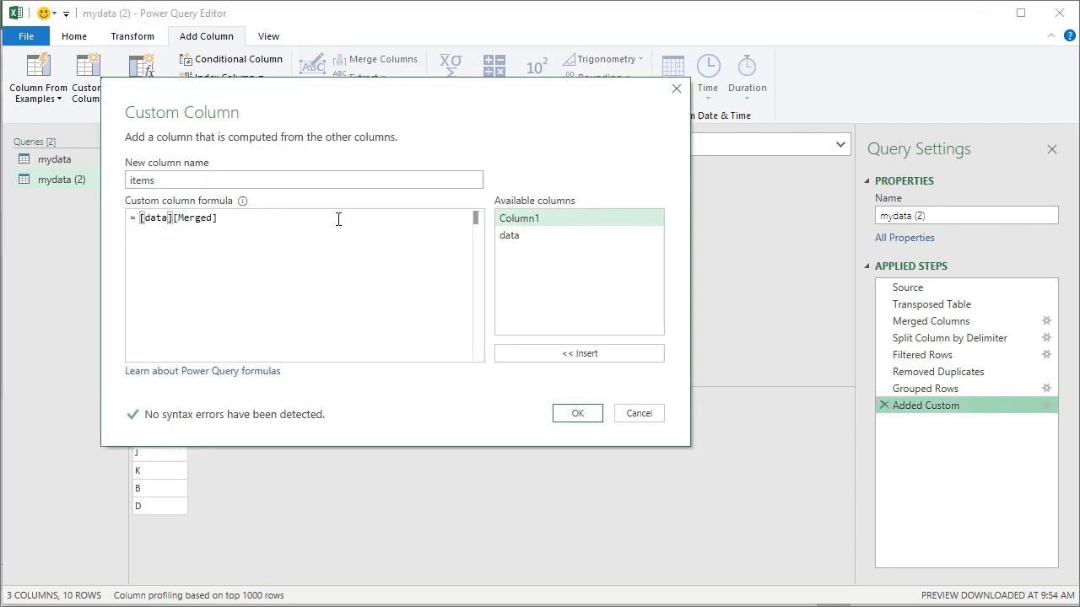
{"action": "type", "text": "Text.J"}
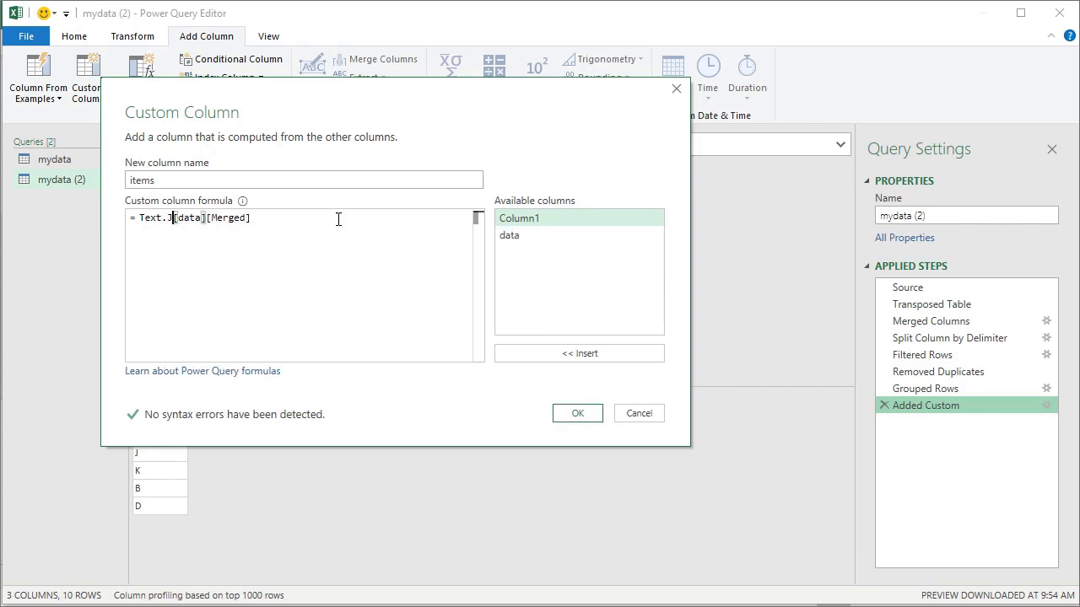
{"action": "type", "text": "oin("}
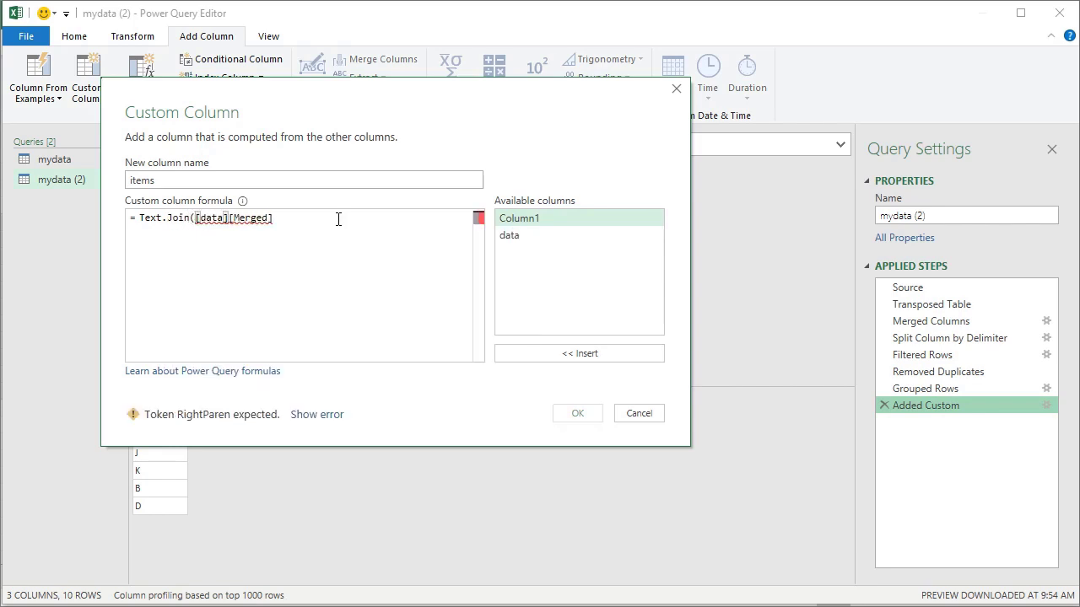
{"action": "key", "text": "shift+End"}
{"action": "key", "text": "BackSpace"}
{"action": "key", "text": "BackSpace"}
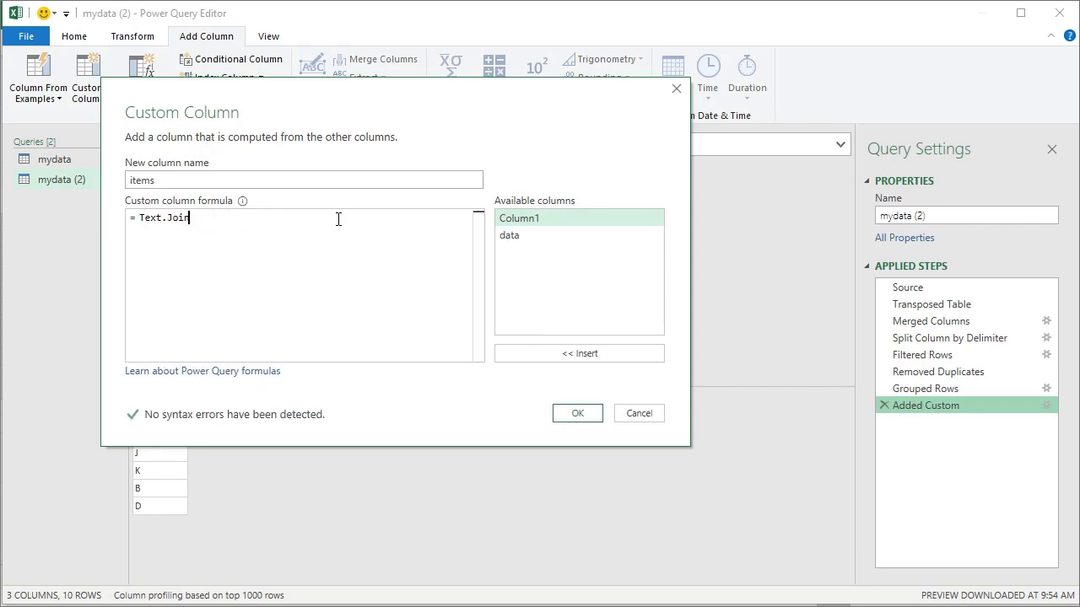
{"action": "key", "text": "BackSpace"}
{"action": "key", "text": "BackSpace"}
{"action": "key", "text": "BackSpace"}
{"action": "type", "text": "t."}
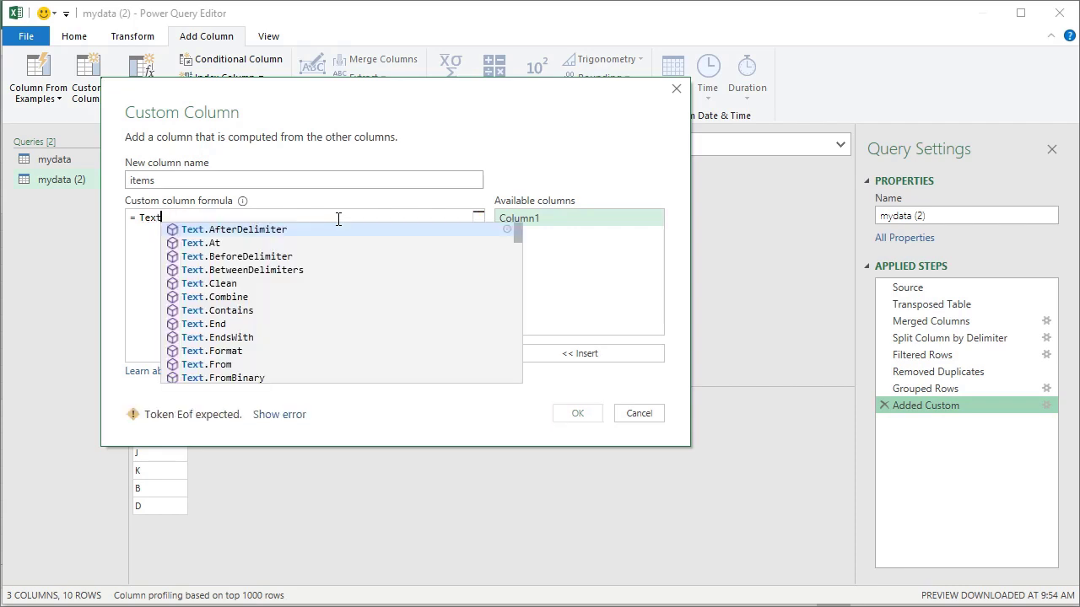
{"action": "type", "text": "Combine("}
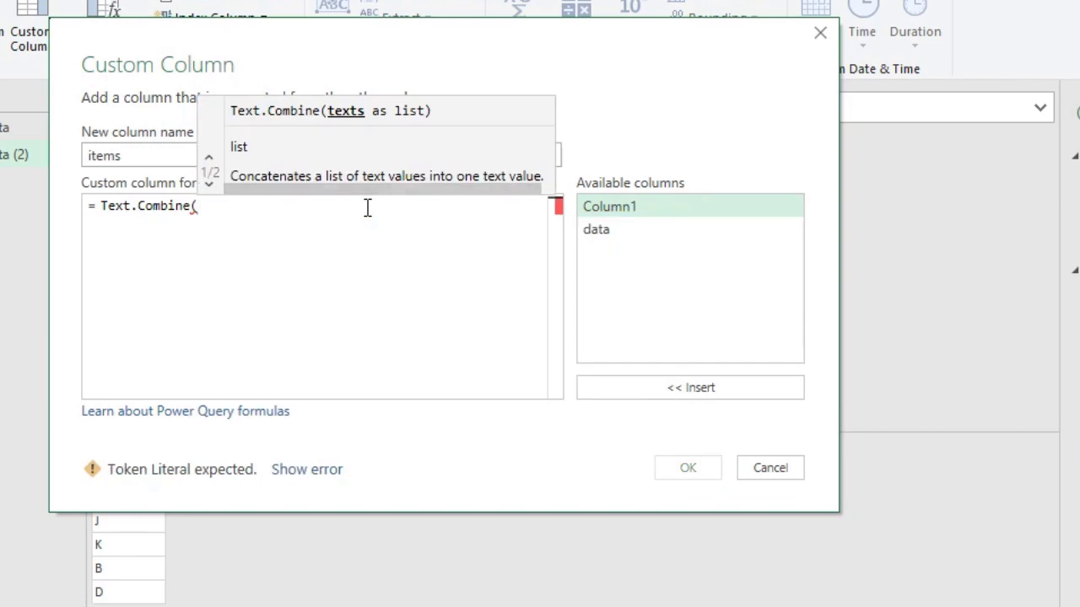
{"action": "type", "text": "[da"}
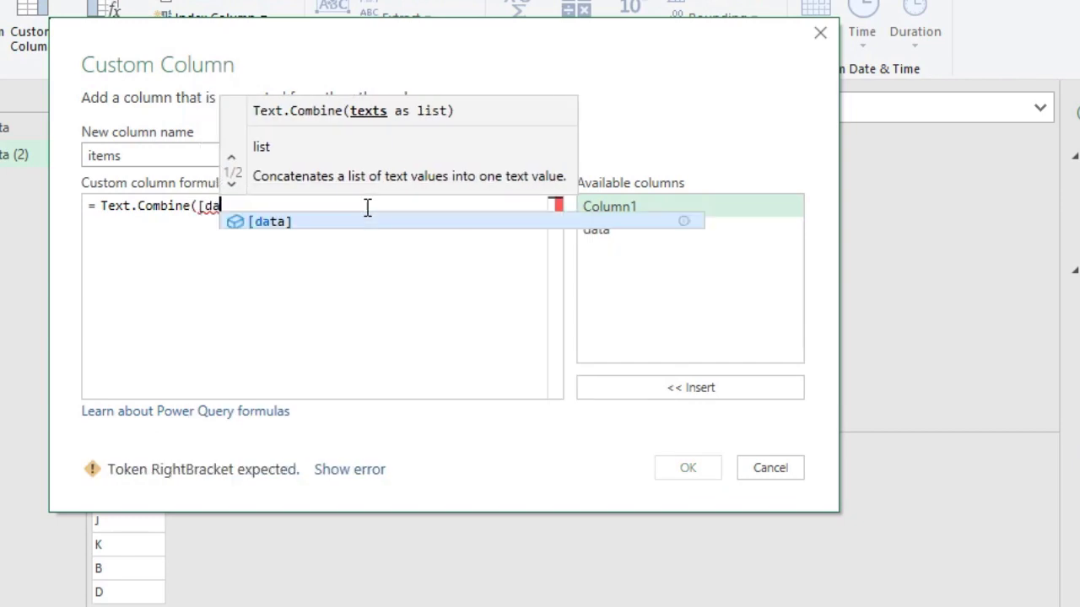
{"action": "type", "text": "ta][Mer"}
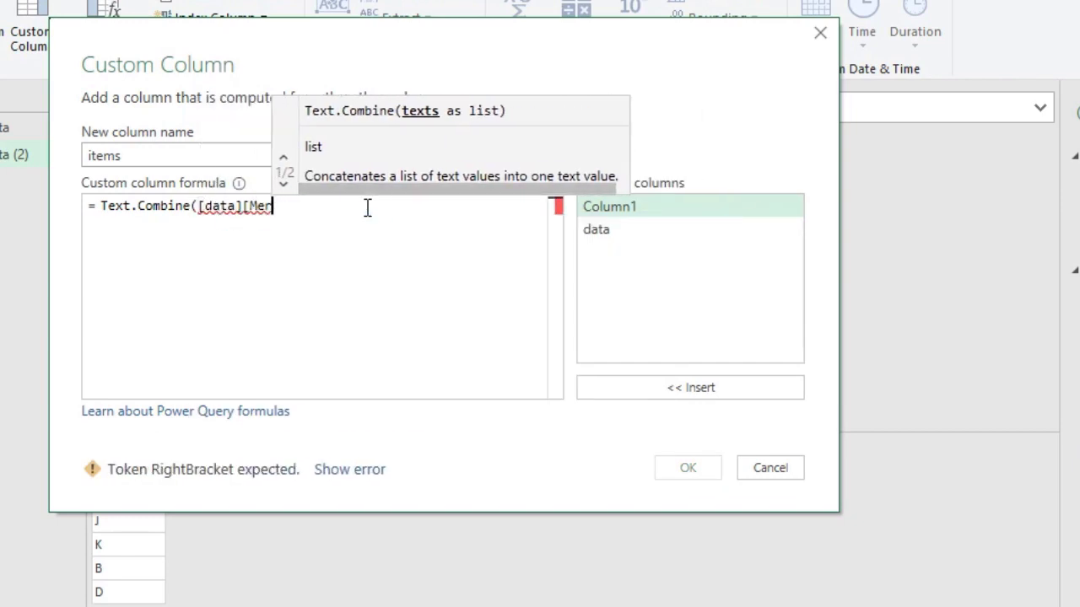
{"action": "type", "text": "ged],\",\""}
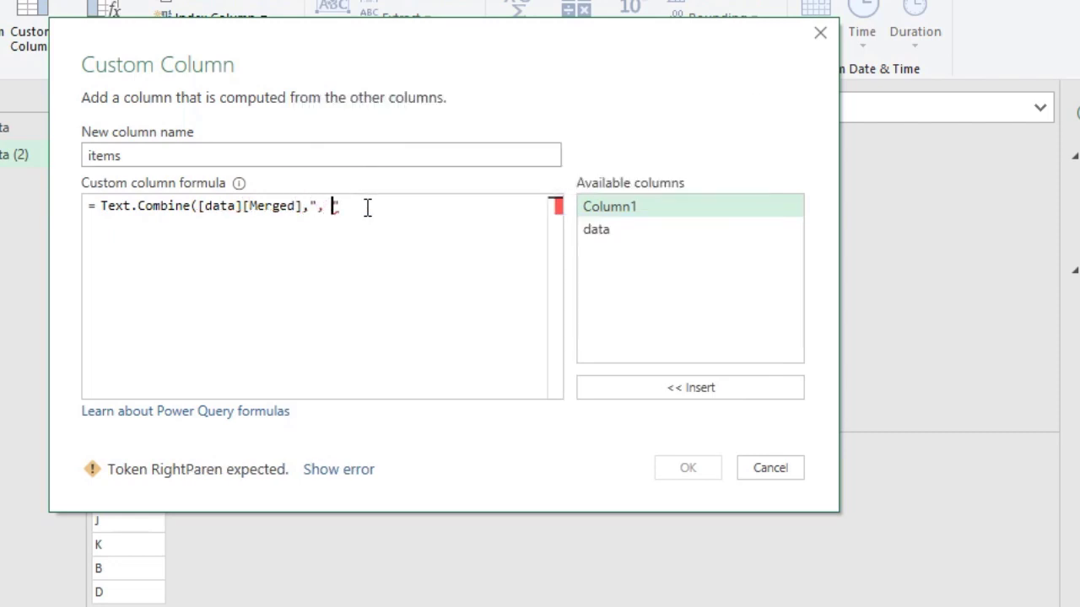
{"action": "type", "text": " )"}
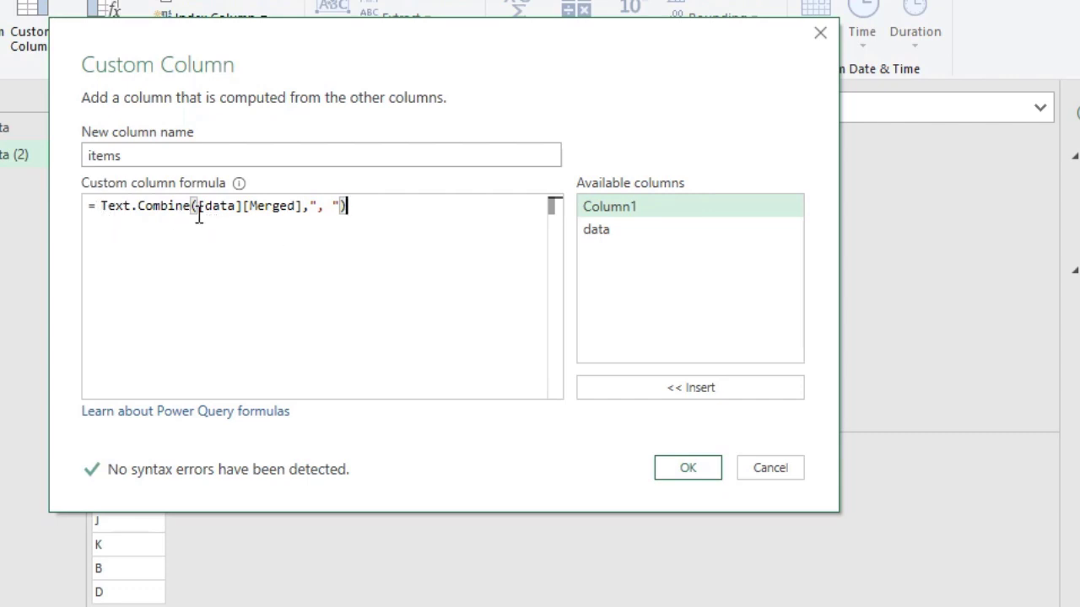
{"action": "left_click_drag", "start_coordinate": [199, 211], "coordinate": [301, 212]}
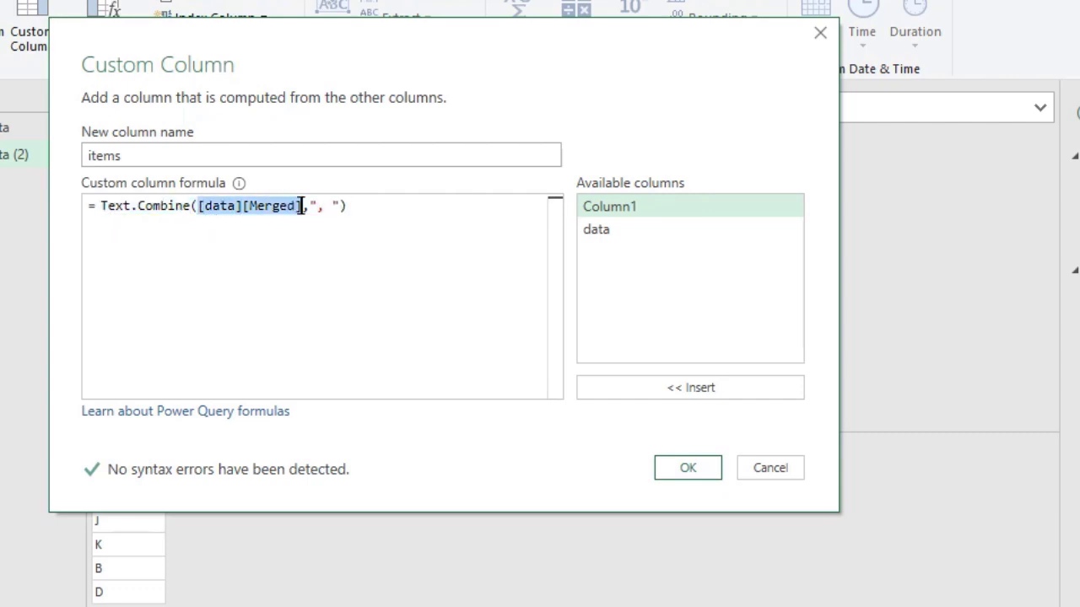
{"action": "left_click", "coordinate": [366, 208]}
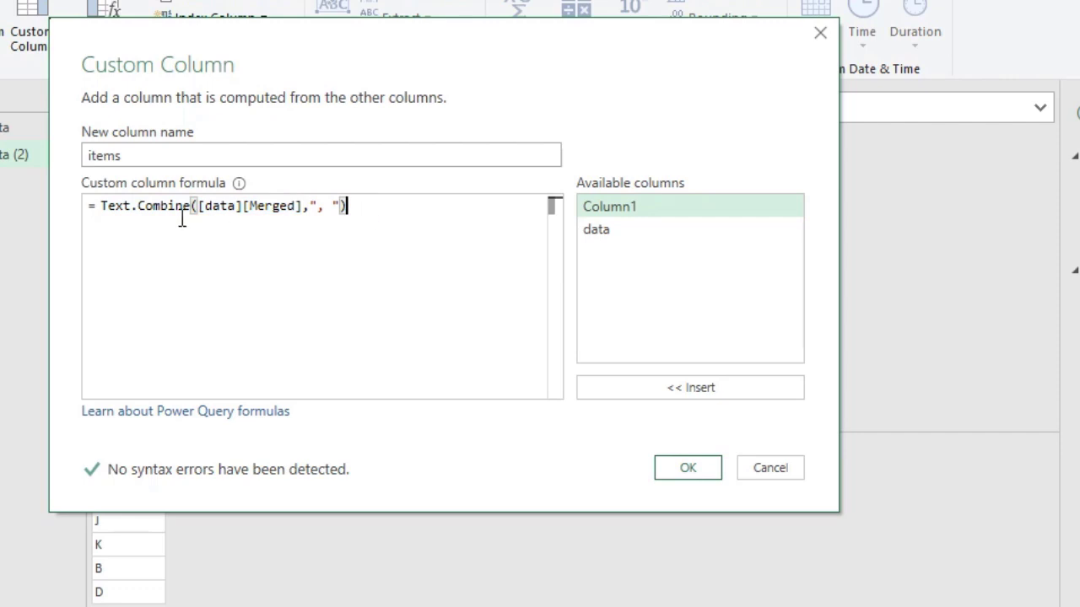
Apply the items column change and remove the data column.
{"action": "left_click", "coordinate": [687, 471]}
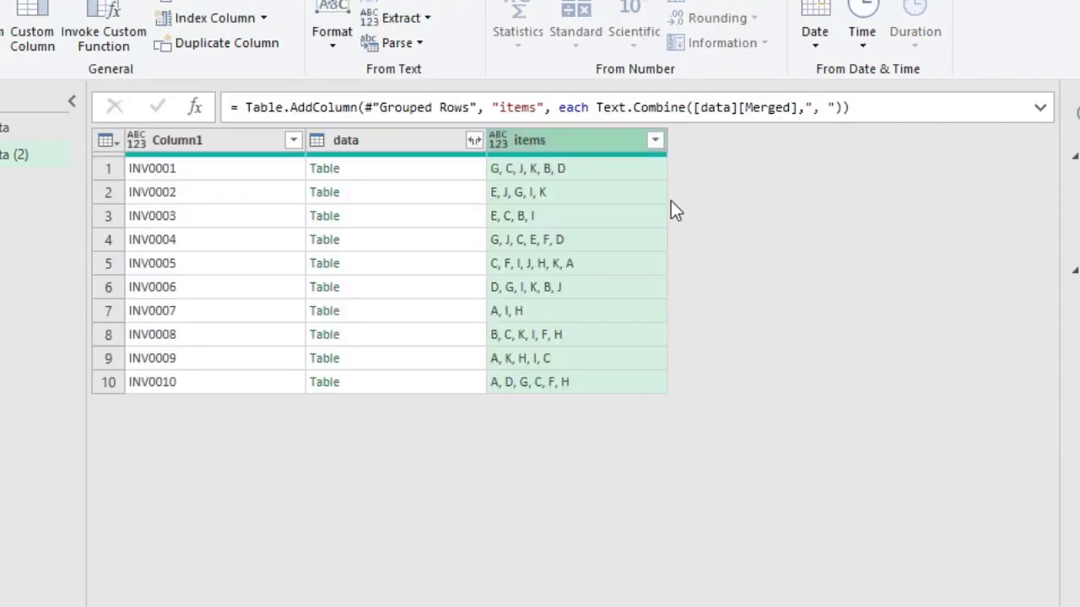
{"action": "left_click", "coordinate": [531, 170]}
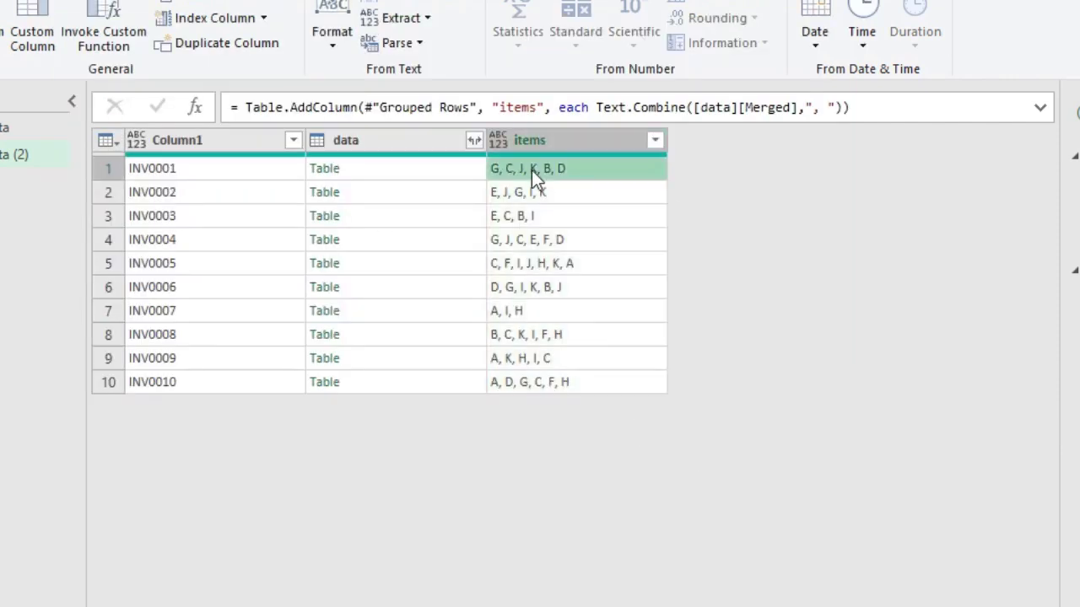
{"action": "right_click", "coordinate": [368, 139]}
{"action": "left_click", "coordinate": [427, 176]}
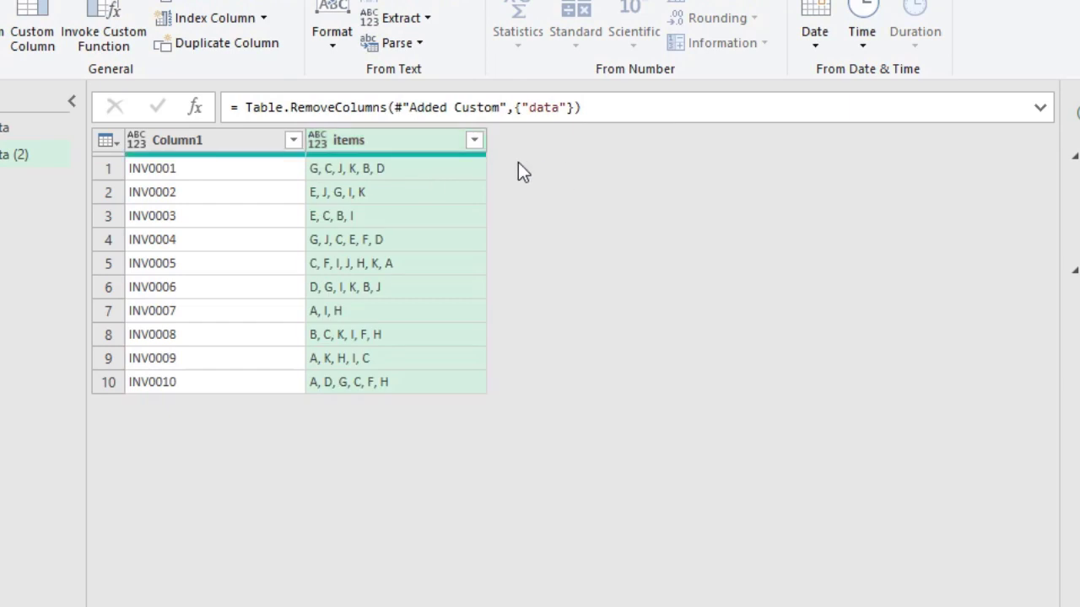
Rename Column1 to Invoice.
{"action": "double_click", "coordinate": [196, 142]}
{"action": "type", "text": "Invoi"}
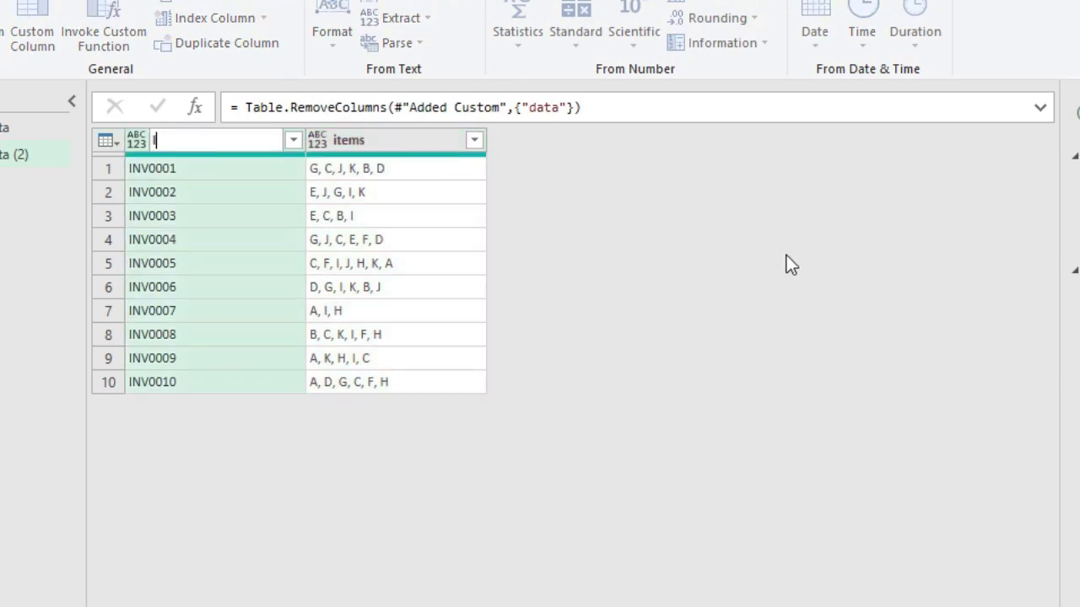
{"action": "type", "text": "c"}
{"action": "key", "text": "BackSpace"}
{"action": "key", "text": "BackSpace"}
{"action": "type", "text": "oice"}
{"action": "key", "text": "Return"}
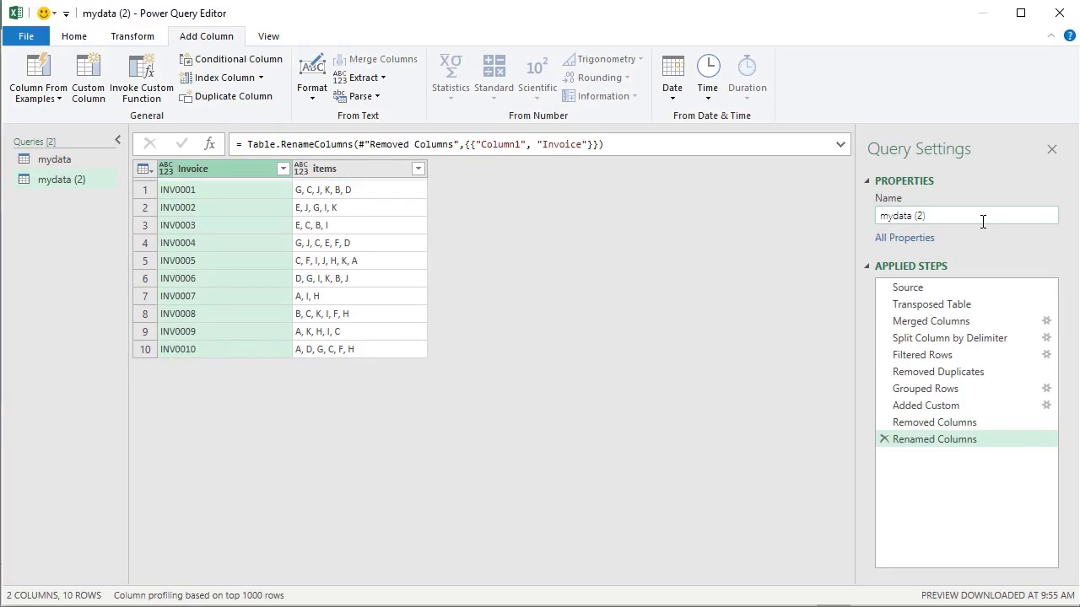
Rename the query to mydata PQ.
{"action": "left_click", "coordinate": [981, 221]}
{"action": "key", "text": "BackSpace"}
{"action": "key", "text": "BackSpace"}
{"action": "key", "text": "BackSpace"}
{"action": "type", "text": "PQ"}
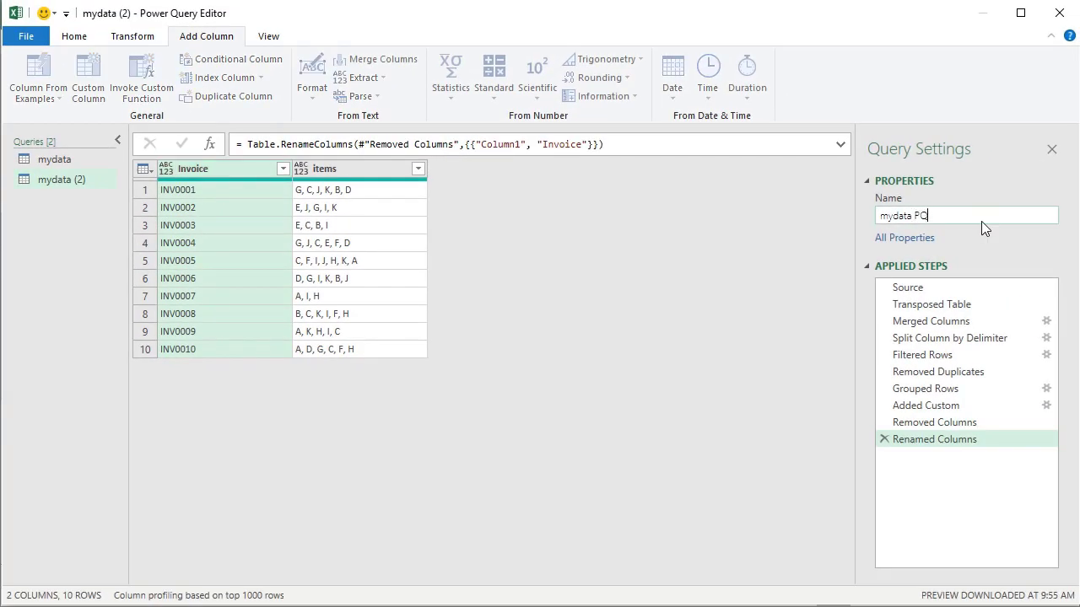
{"action": "key", "text": "Return"}
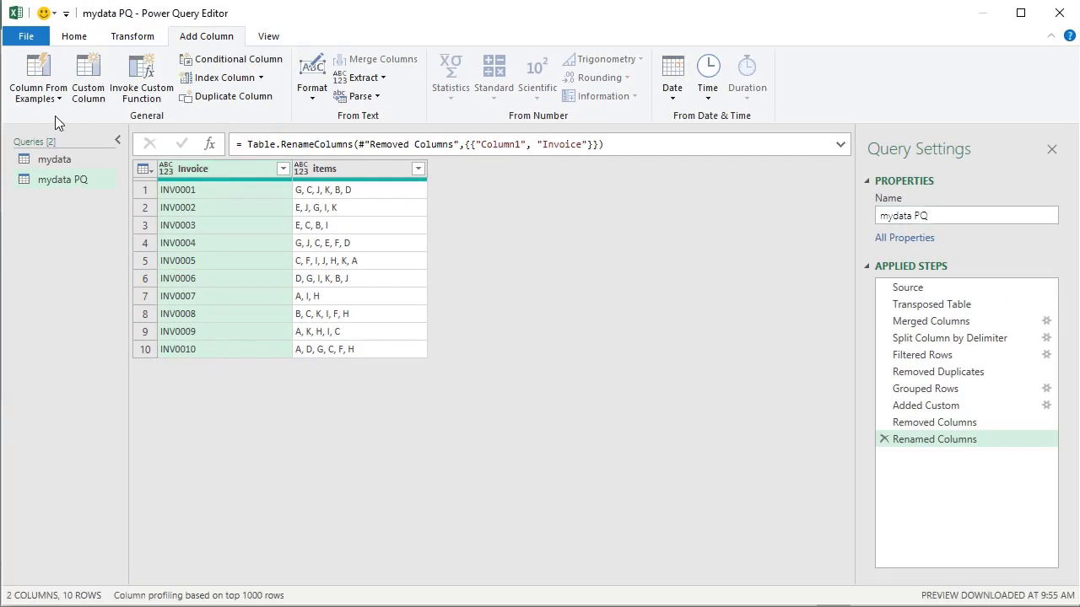
{"action": "left_click", "coordinate": [75, 36]}
Load the query to Sheet3, then add product F under INV0002 in C13 on the Data sheet.
{"action": "left_click", "coordinate": [25, 68]}
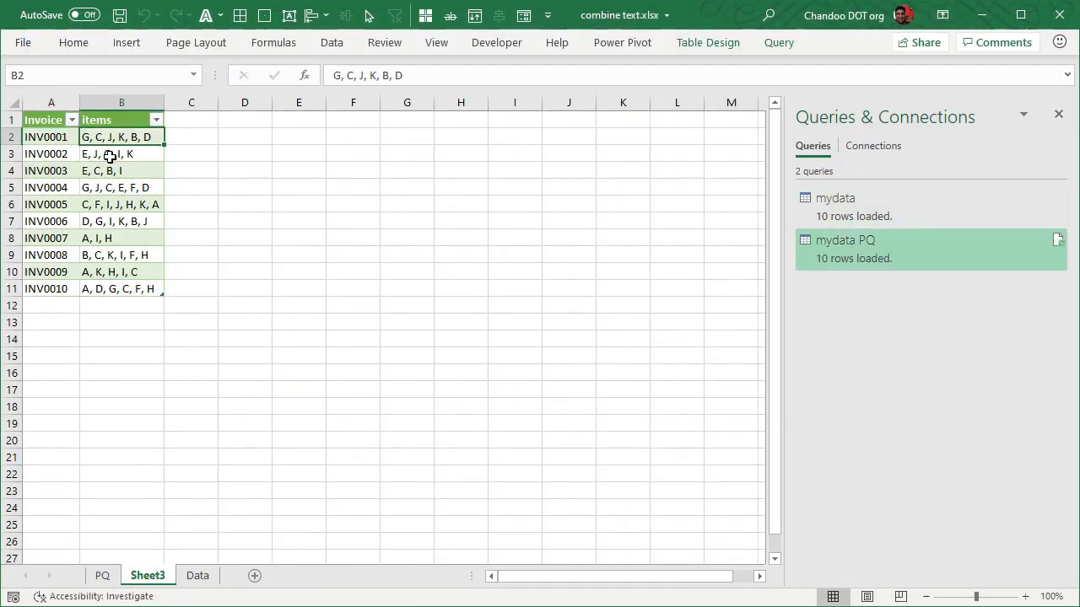
{"action": "left_click", "coordinate": [134, 275]}
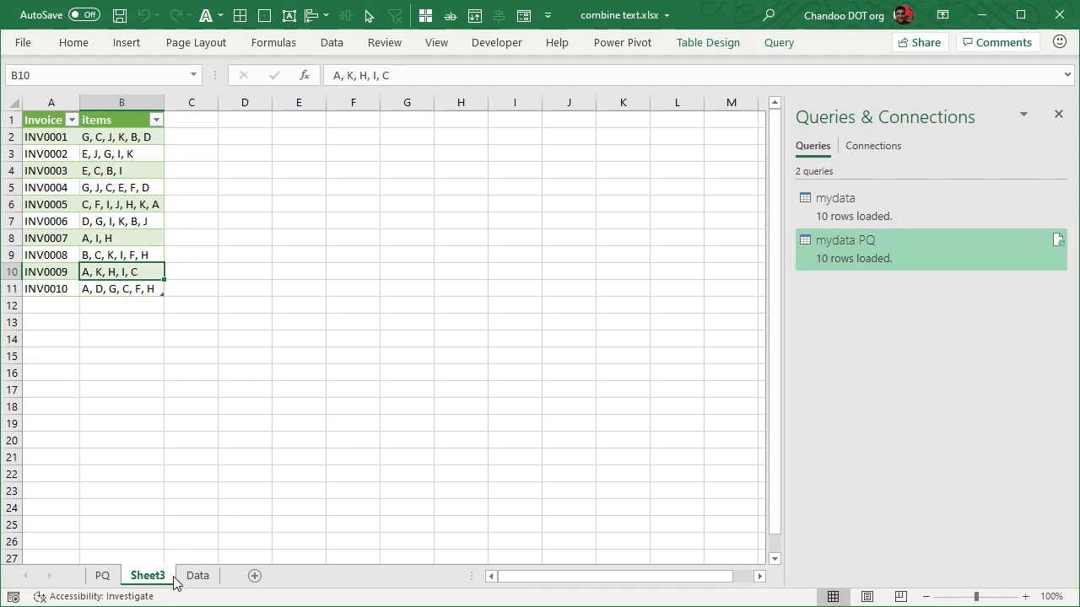
{"action": "left_click", "coordinate": [106, 577]}
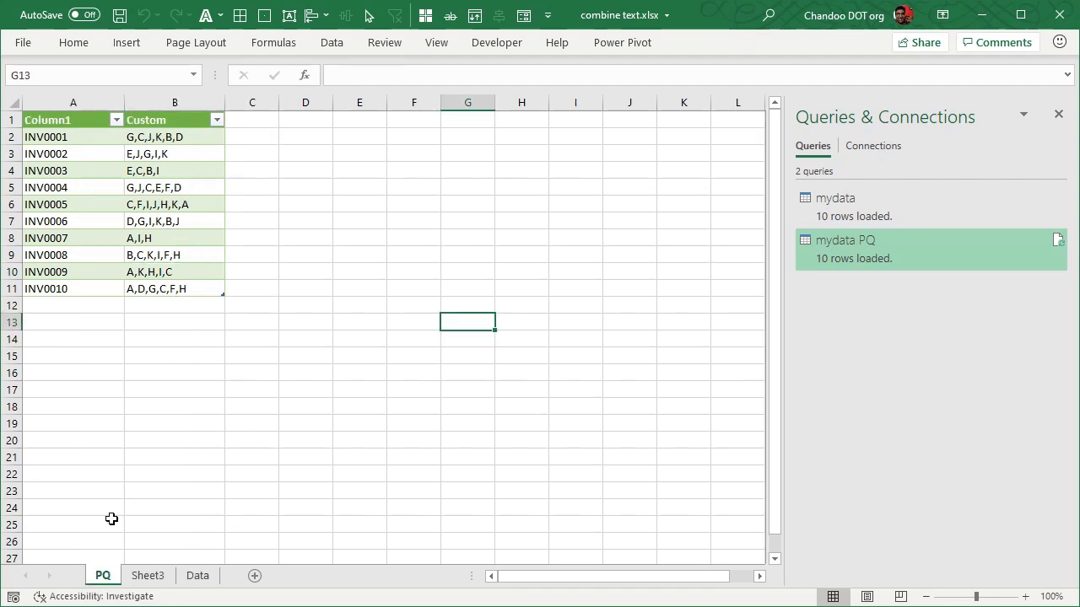
{"action": "left_click", "coordinate": [202, 576]}
{"action": "left_click", "coordinate": [129, 305]}
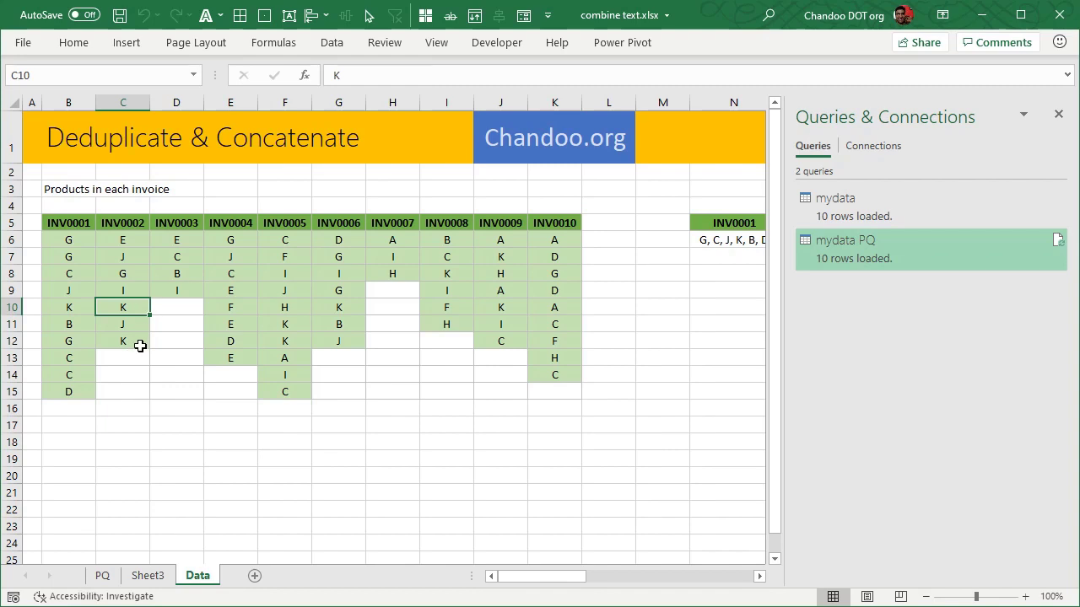
{"action": "left_click", "coordinate": [138, 363]}
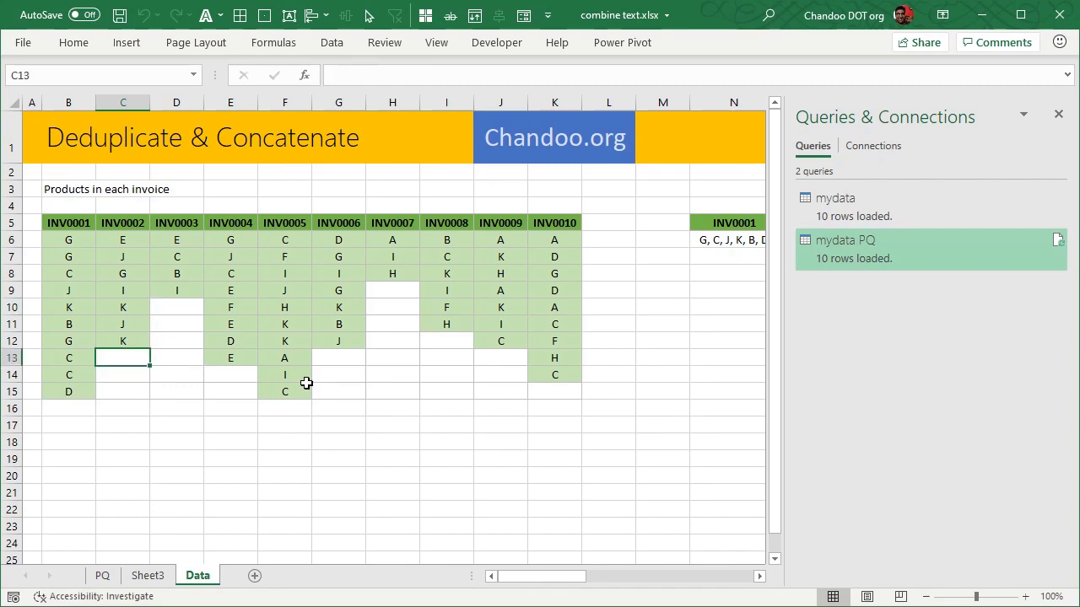
{"action": "key", "text": "Down"}
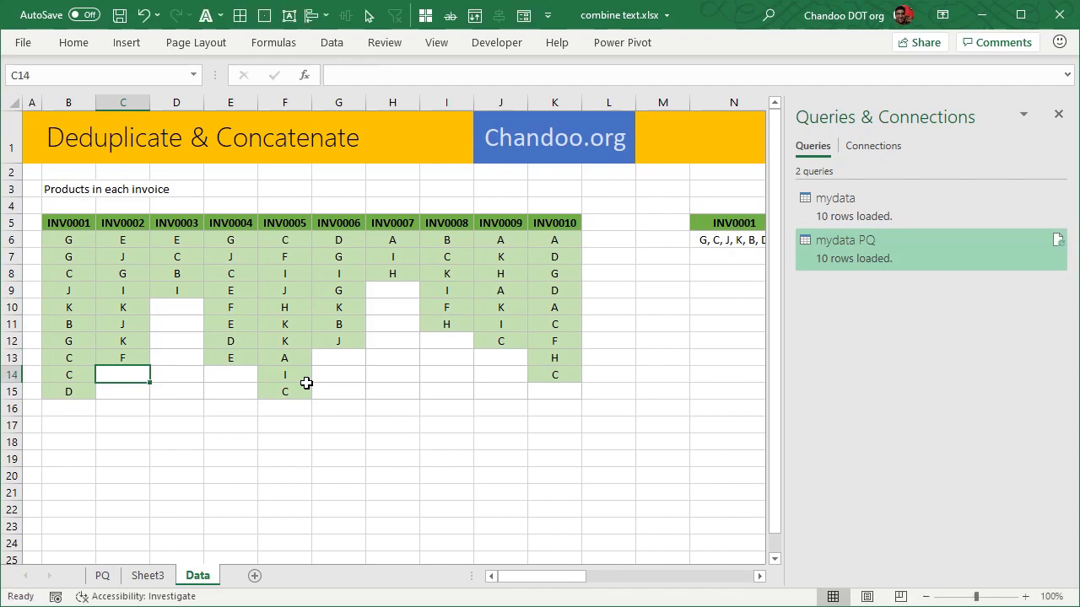
Refresh All on Sheet3 and confirm INV0002 now lists E, J, G, I, K, F.
{"action": "left_click", "coordinate": [148, 576]}
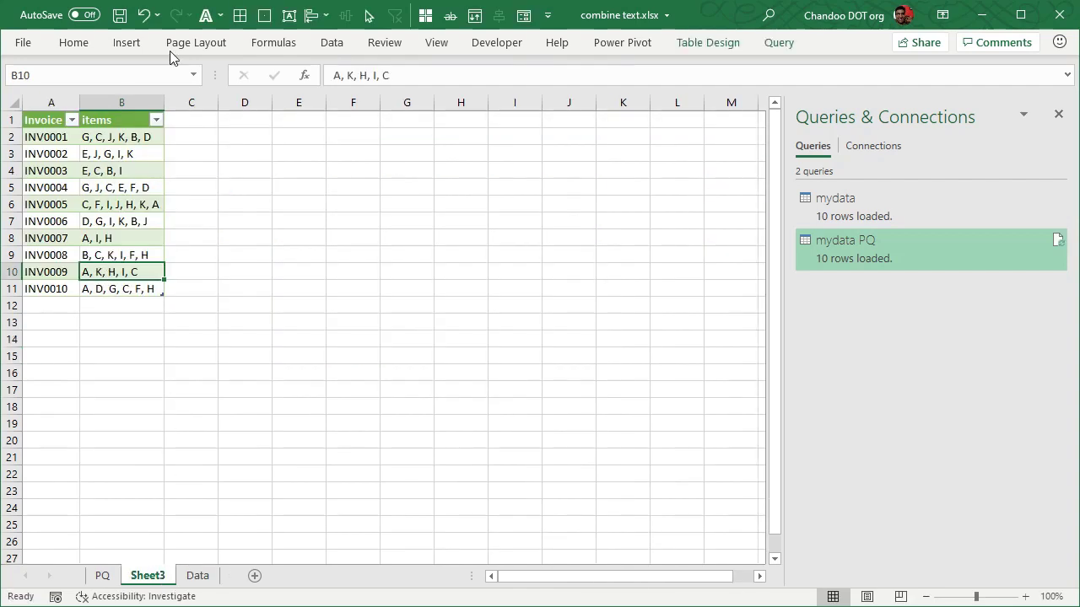
{"action": "left_click", "coordinate": [331, 42]}
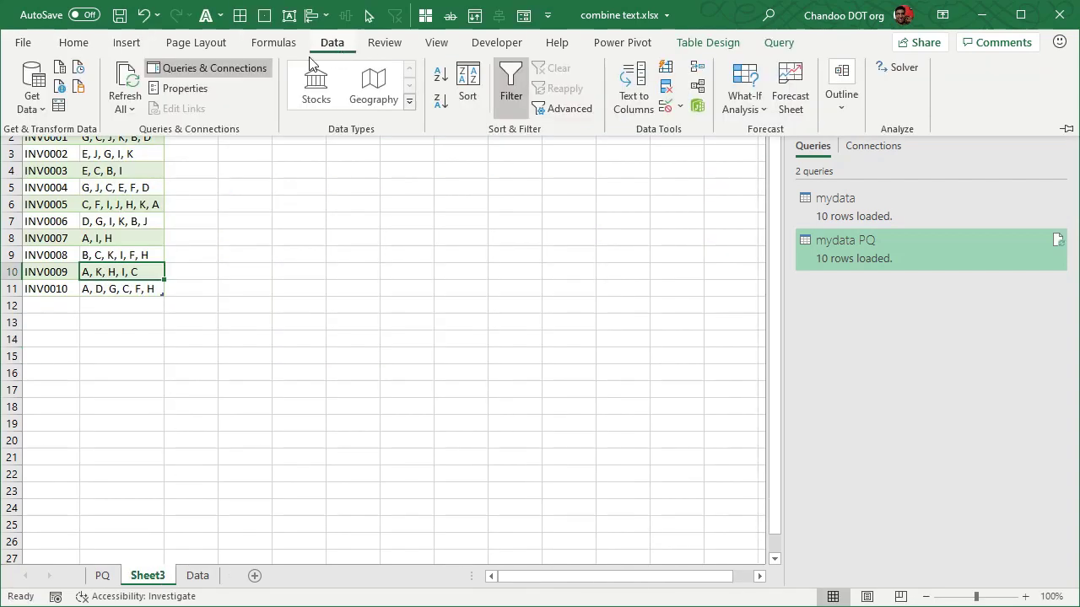
{"action": "left_click", "coordinate": [126, 77]}
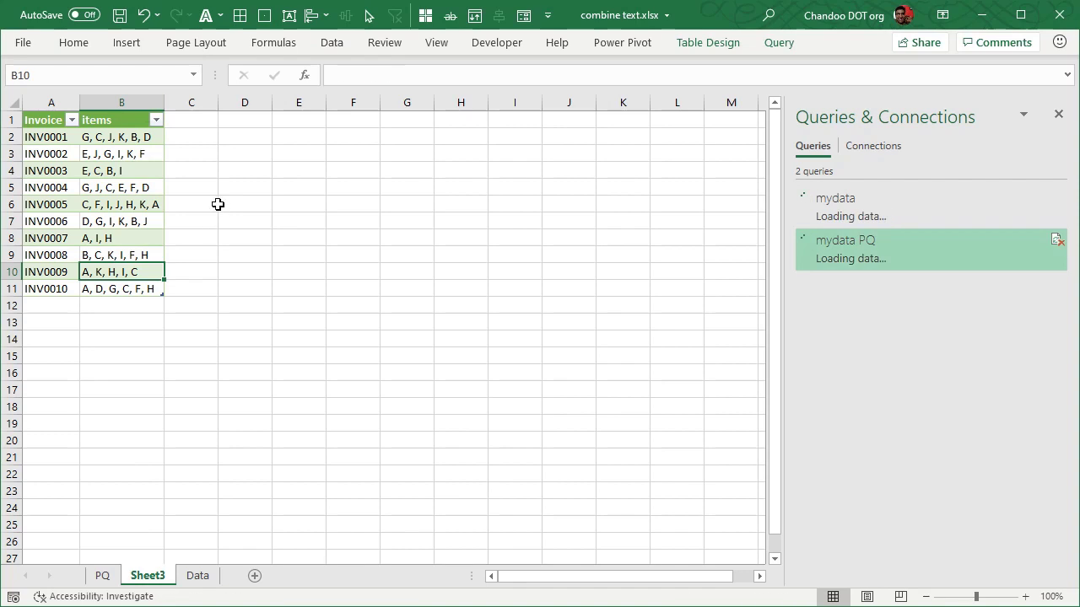
{"action": "left_click", "coordinate": [105, 155]}
{"action": "left_click", "coordinate": [199, 575]}
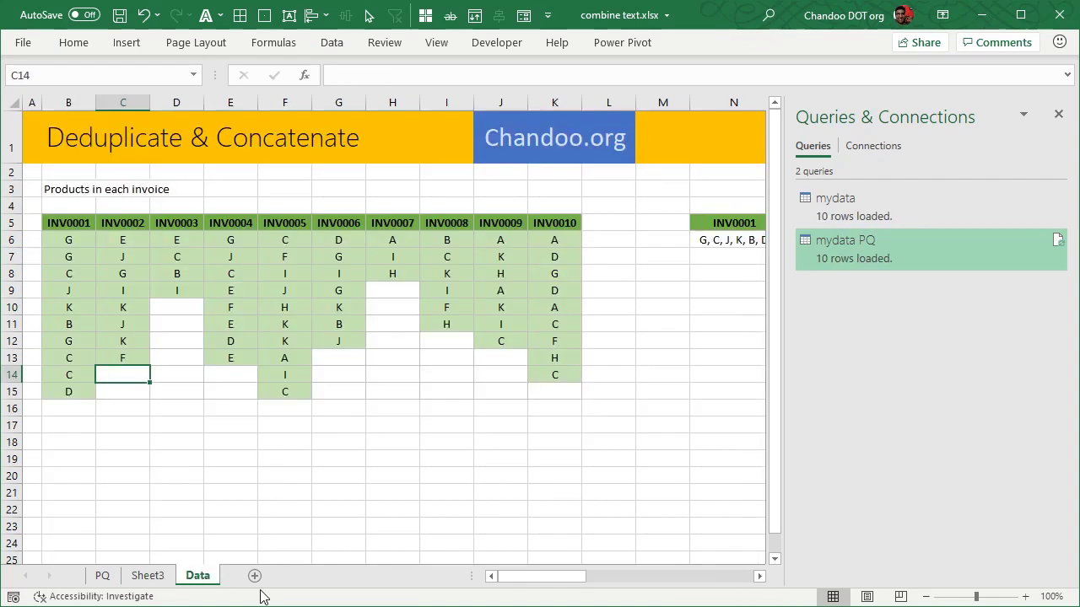
{"action": "left_click", "coordinate": [148, 576]}
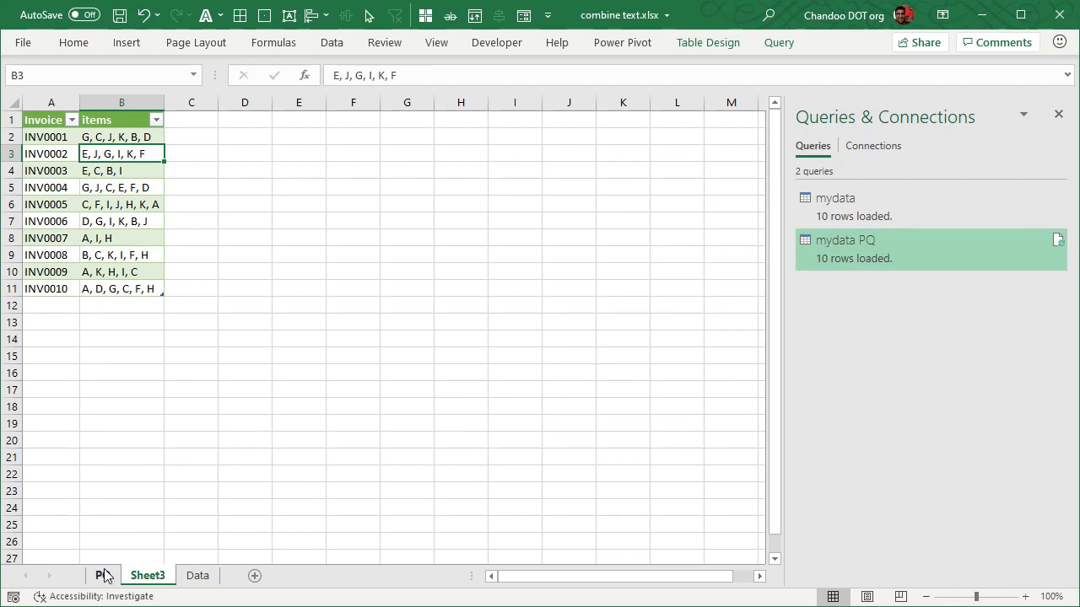
Close the Queries & Connections pane and check the TEXTJOIN formula in N6 for INV0002.
{"action": "left_click", "coordinate": [195, 575]}
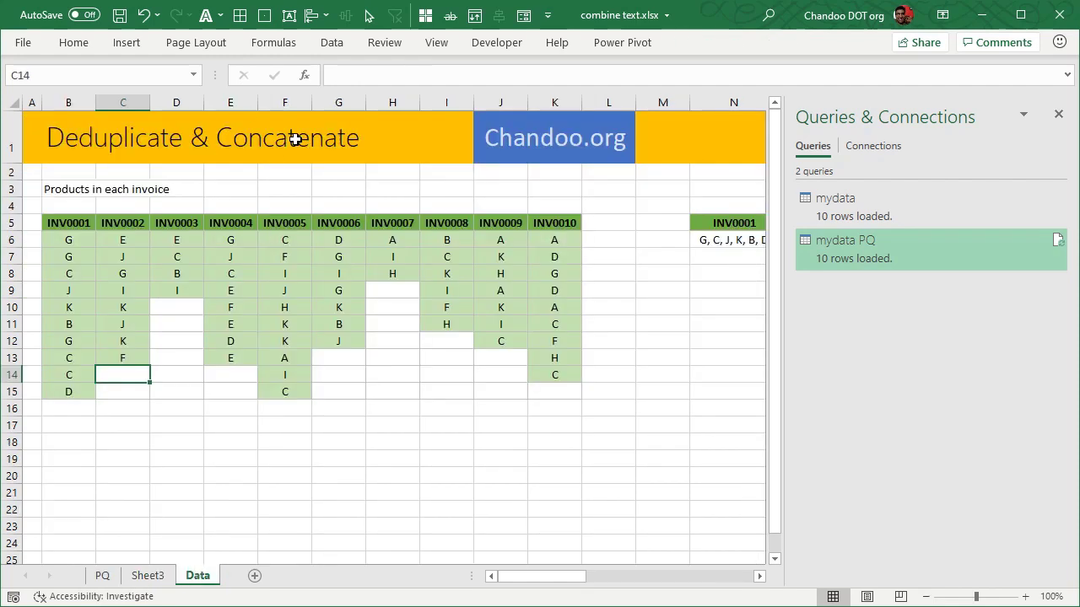
{"action": "left_click", "coordinate": [1058, 114]}
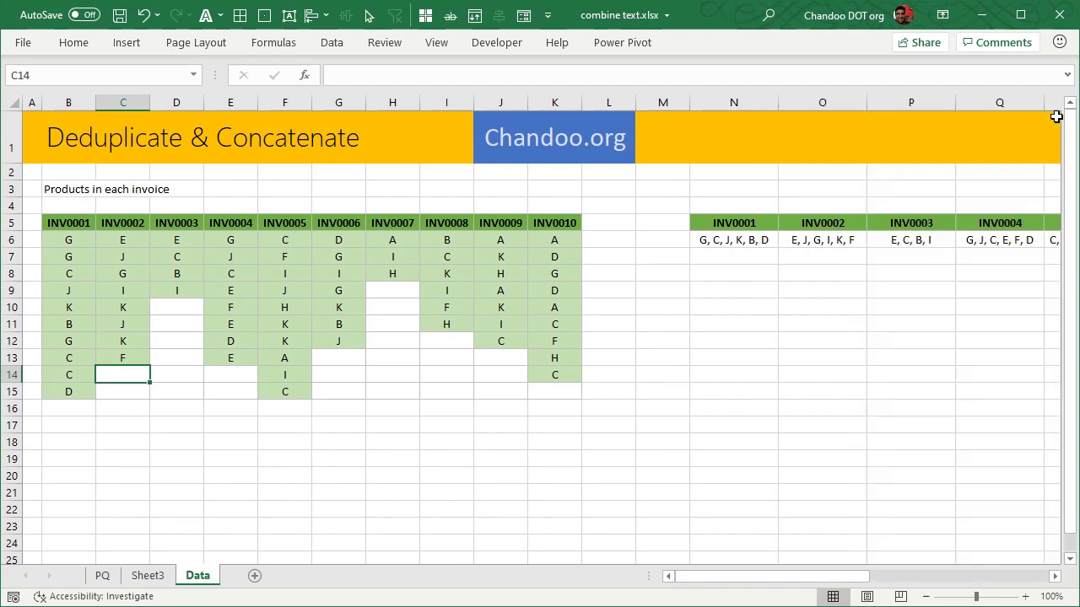
{"action": "left_click", "coordinate": [729, 241]}
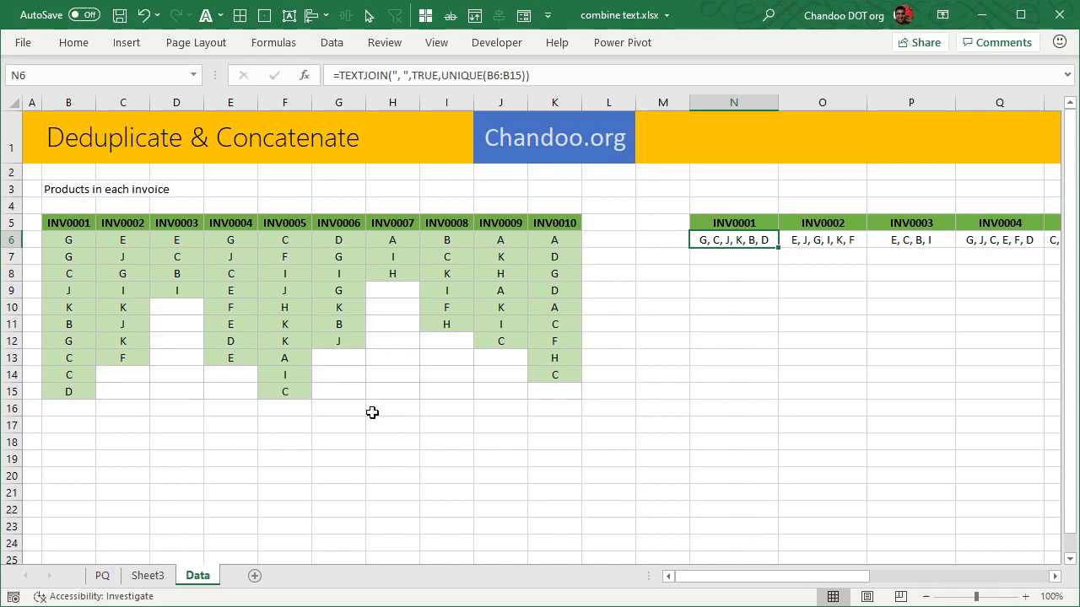
{"action": "left_click", "coordinate": [150, 575]}
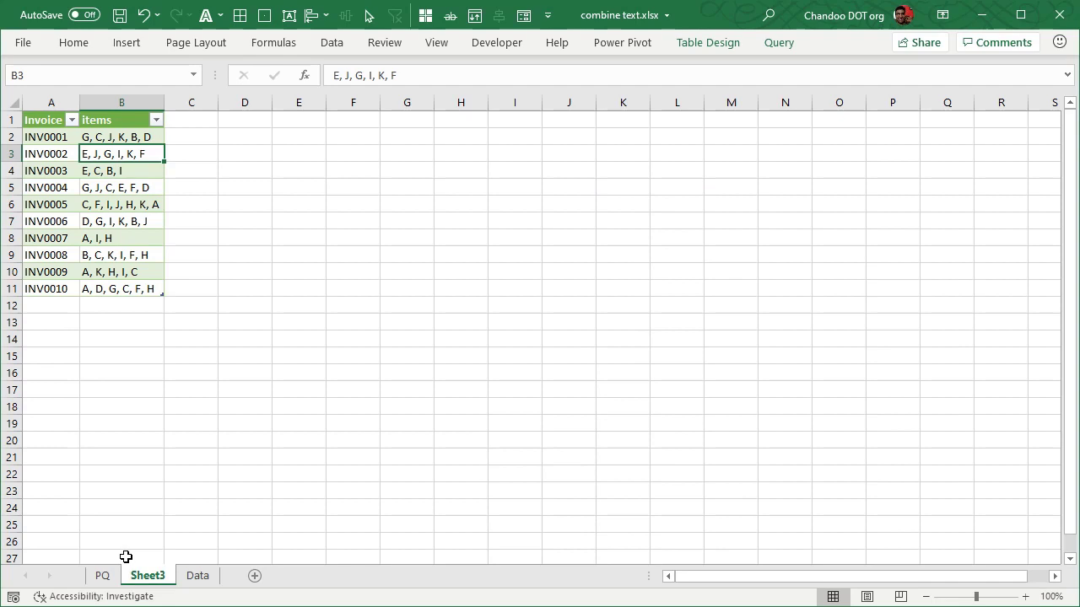
{"action": "right_click", "coordinate": [86, 203]}
Preview the mydata PQ query at its Grouped Rows and Added Custom steps.
{"action": "key", "text": "Escape"}
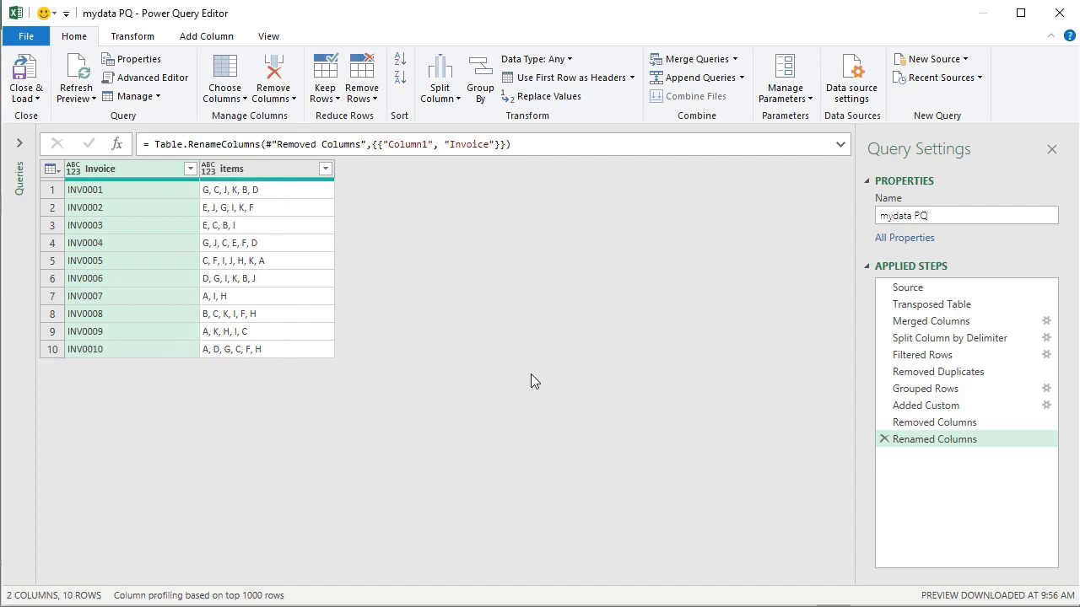
{"action": "left_click", "coordinate": [981, 388]}
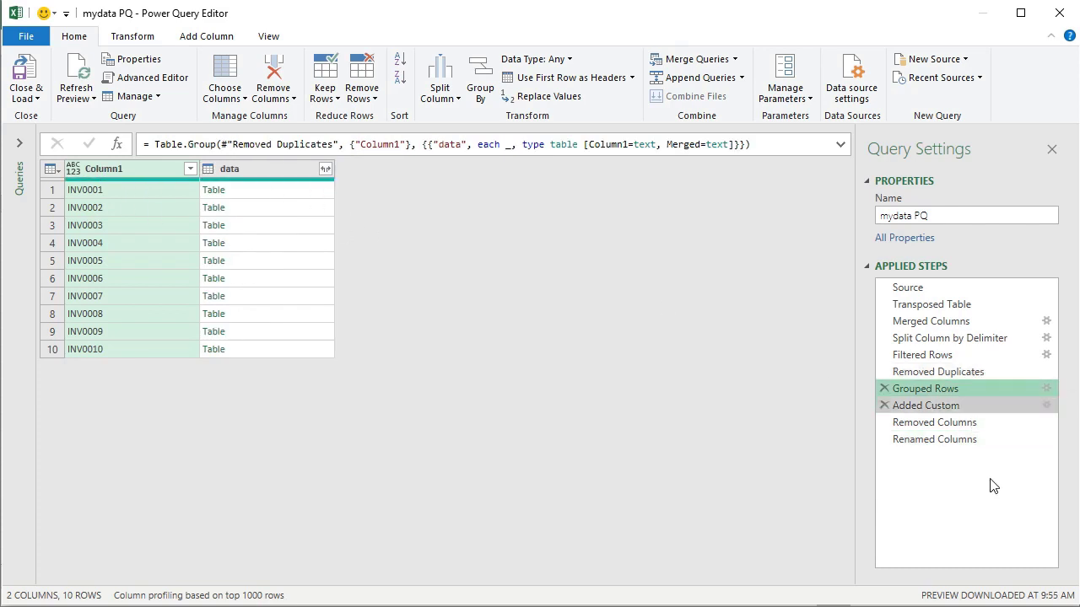
{"action": "left_click", "coordinate": [957, 405]}
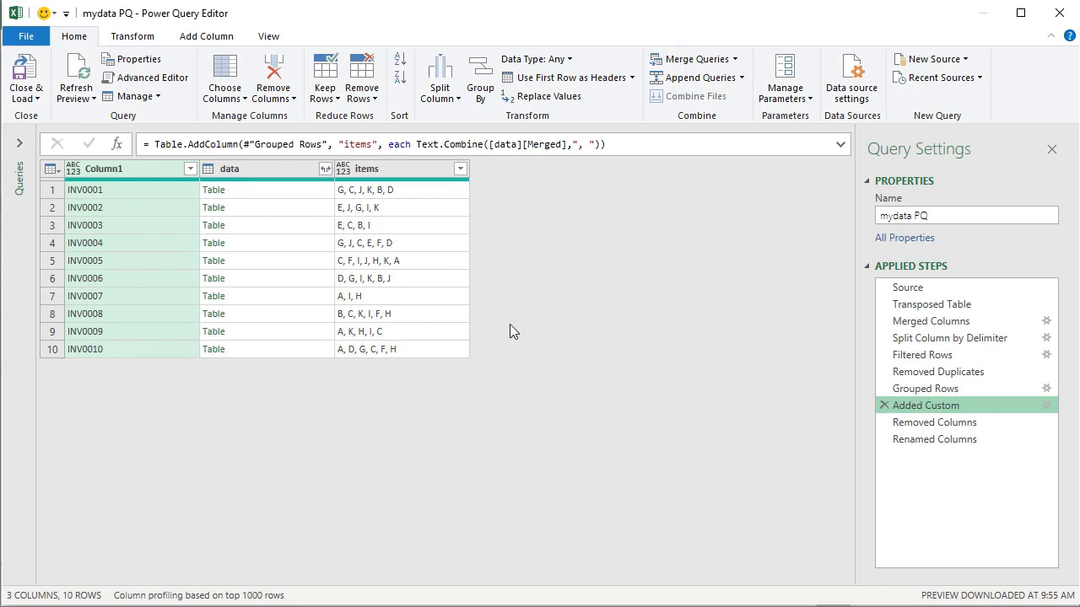
Close Power Query Editor and select an empty cell below Sheet3's Invoice and items table.
{"action": "left_click", "coordinate": [1060, 13]}
{"action": "left_click", "coordinate": [160, 380]}
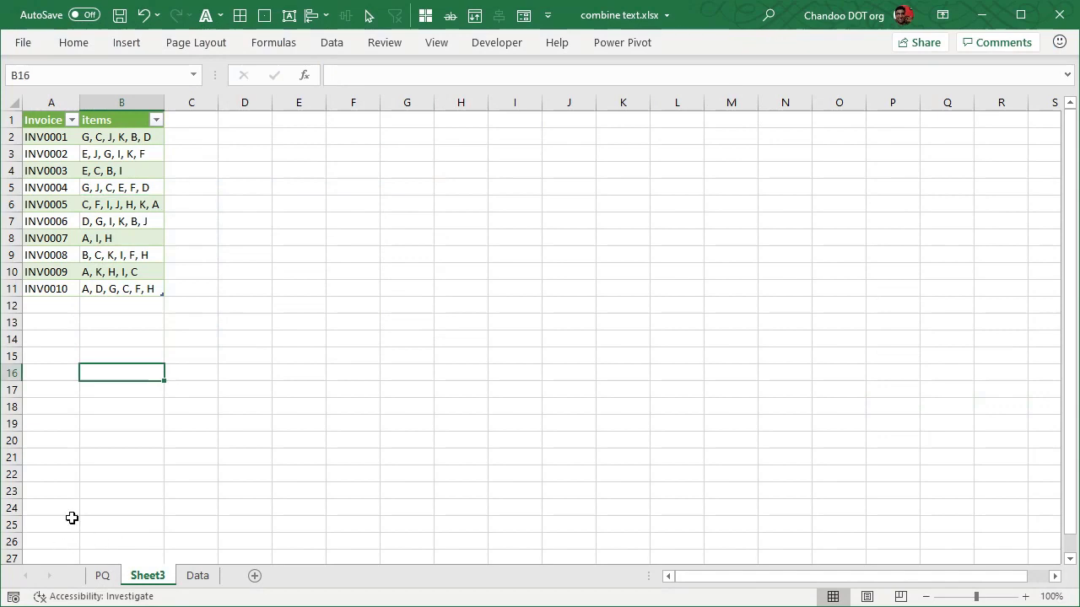